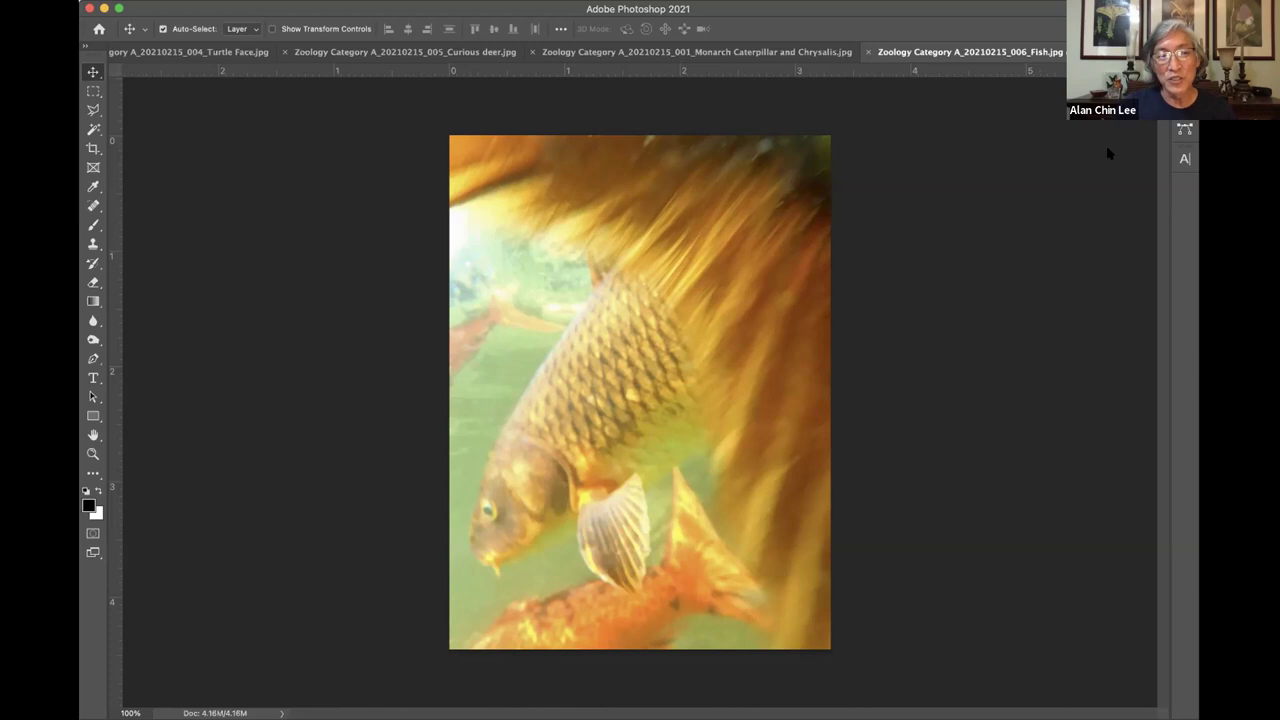
- Apply a Shadows/Highlights adjustment to the fish photo with shadows at 0% and highlights at 15%
click(270, 5)
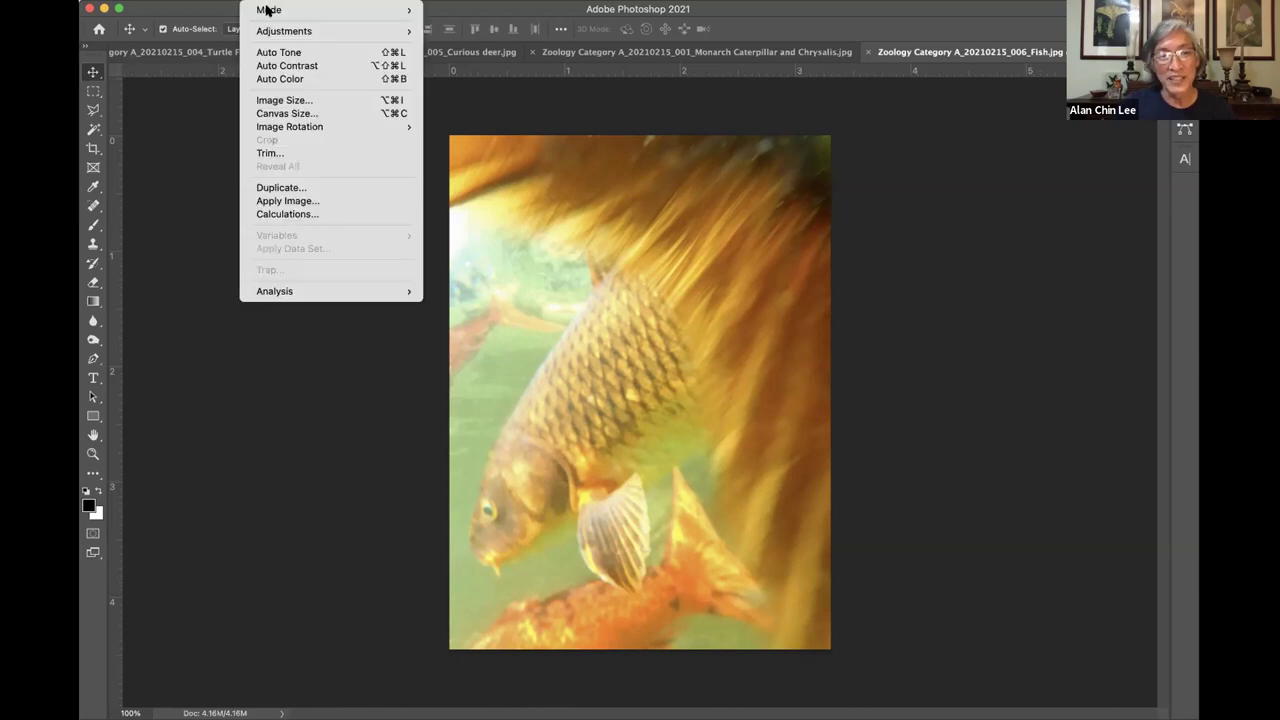
mouse_move(300, 31)
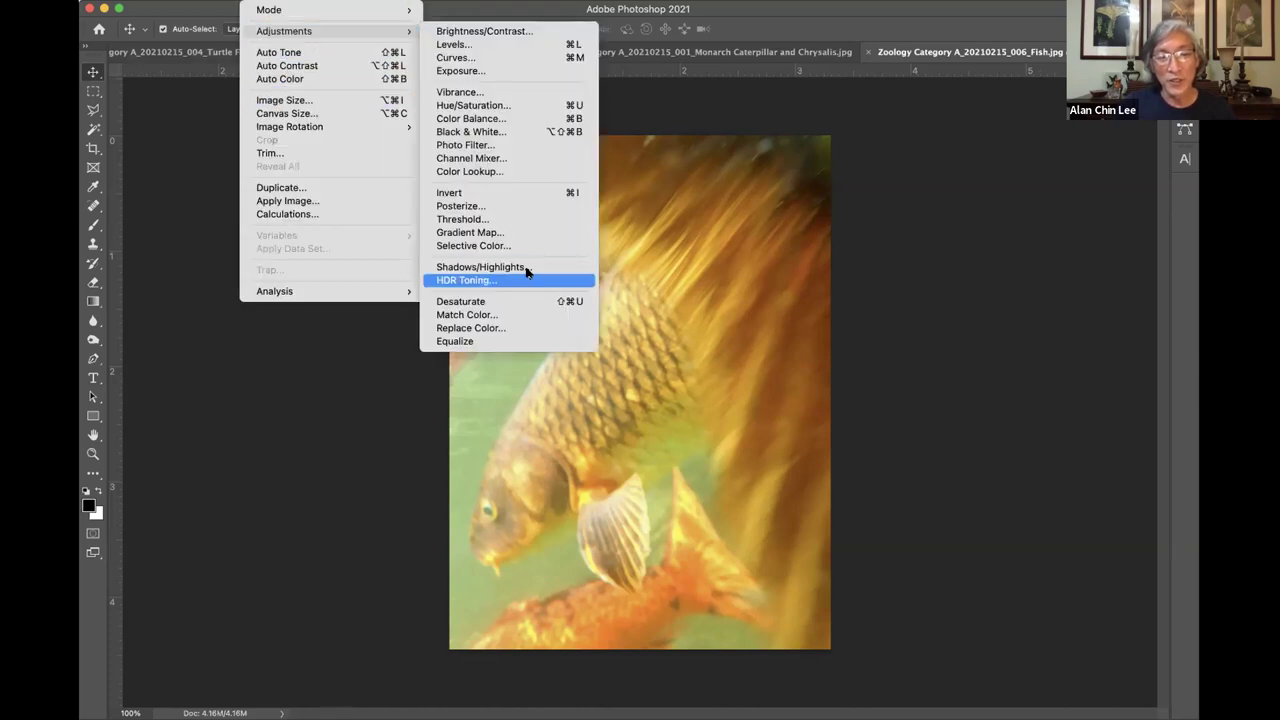
click(522, 268)
text(0)
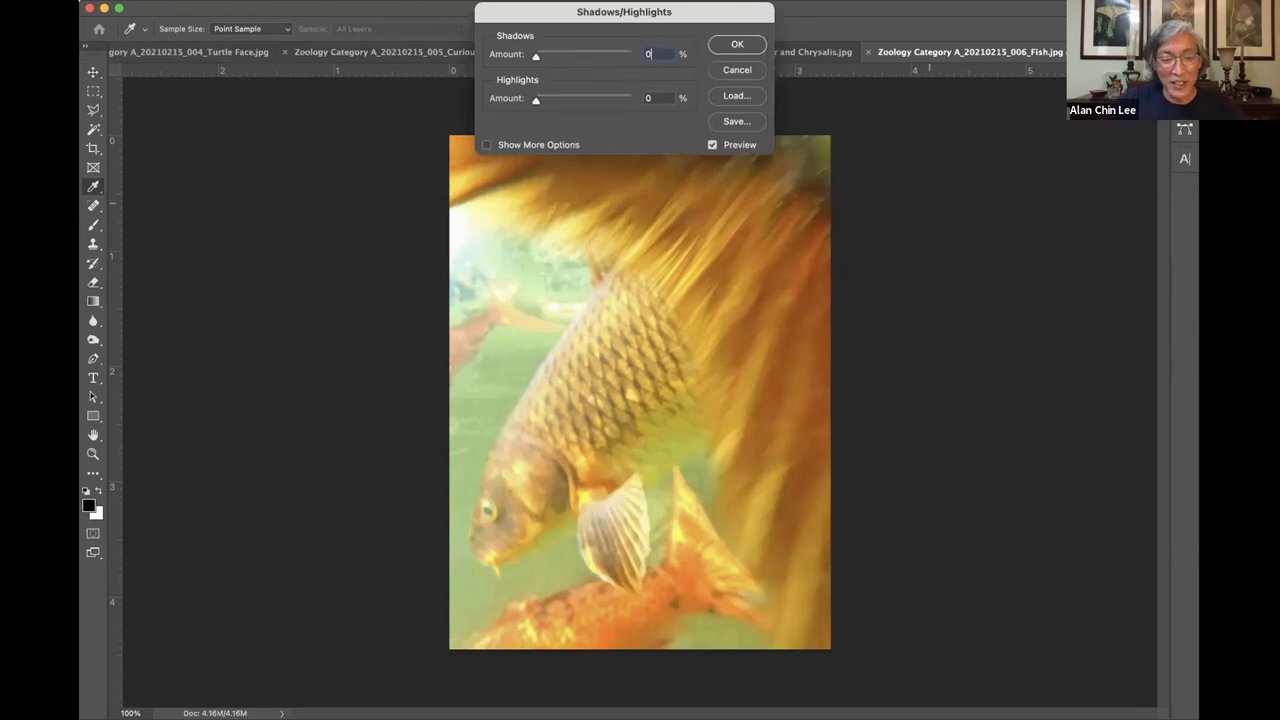
key(Tab)
text(25)
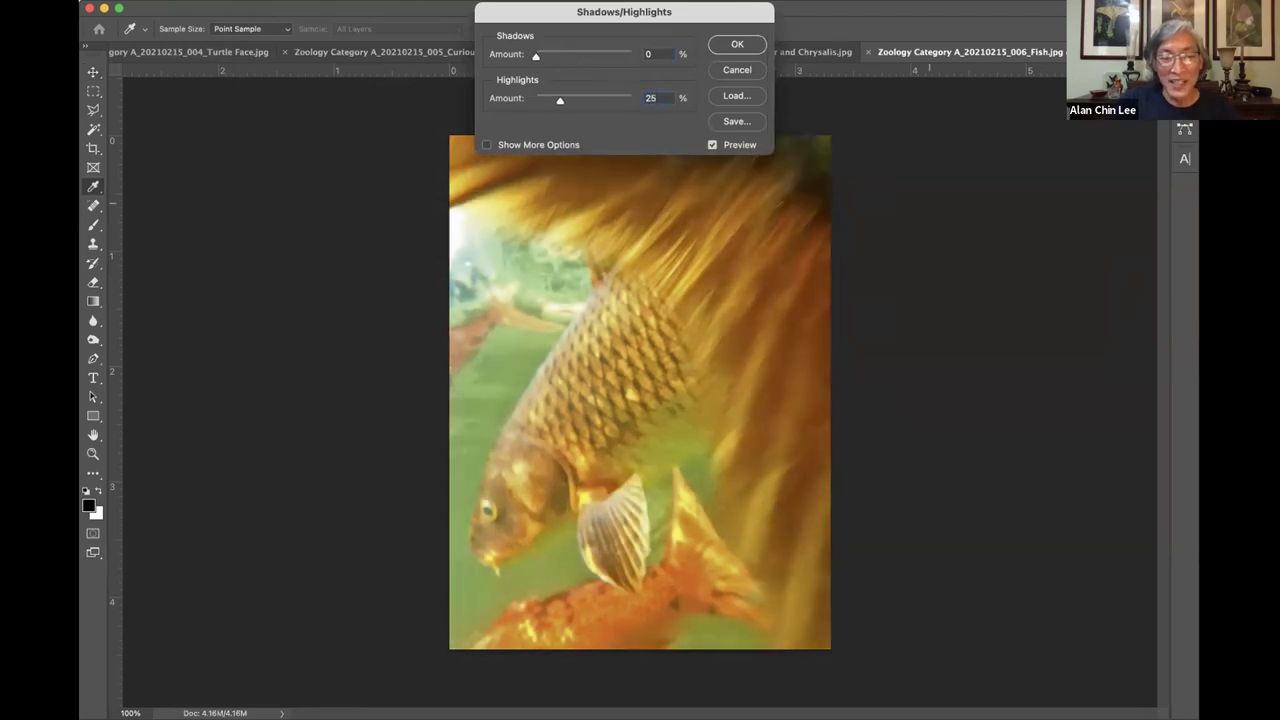
key(Down)
key(Down)
key(Down)
key(Down)
key(Down)
key(Down)
key(Down)
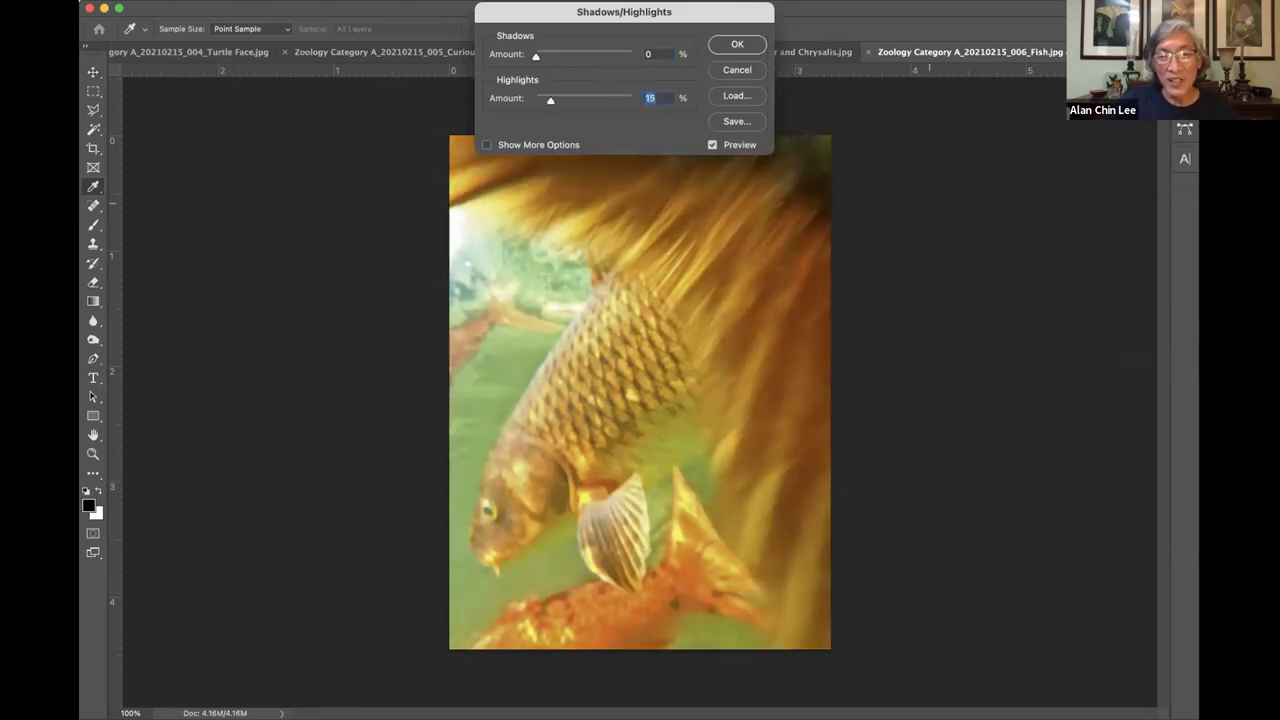
key(Return)
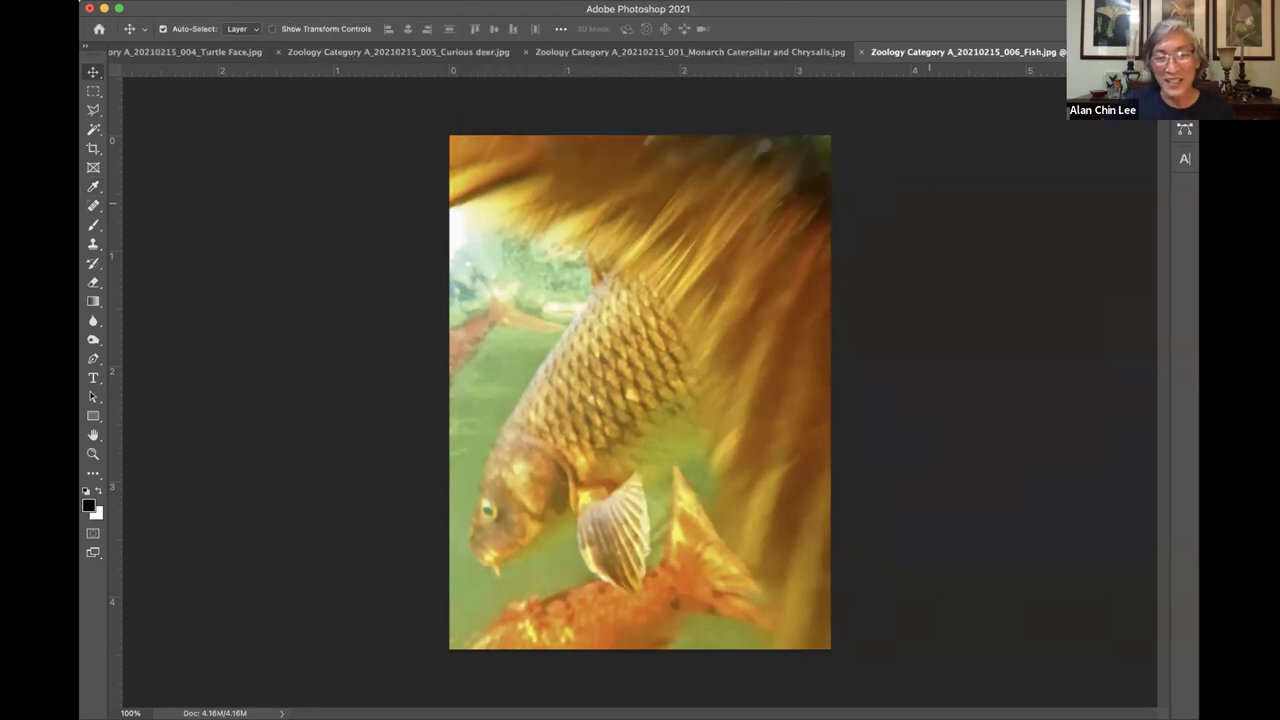
- Apply a Levels adjustment to the fish photo with the black input level at 5 and midtones at 1.12
key(super+l)
key(Tab)
key(Up)
key(Up)
key(Up)
key(Up)
key(Up)
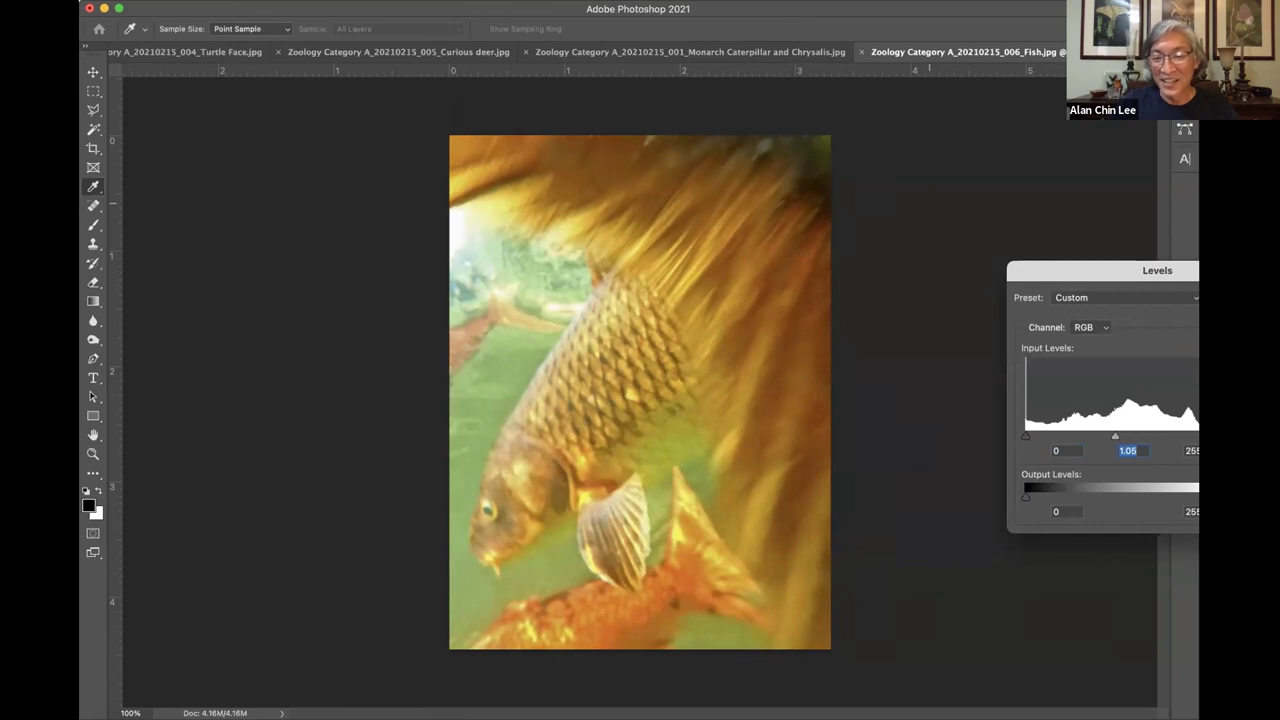
click(1071, 449)
key(Tab)
key(Up)
key(Up)
key(Up)
key(Up)
key(Up)
key(Up)
key(Up)
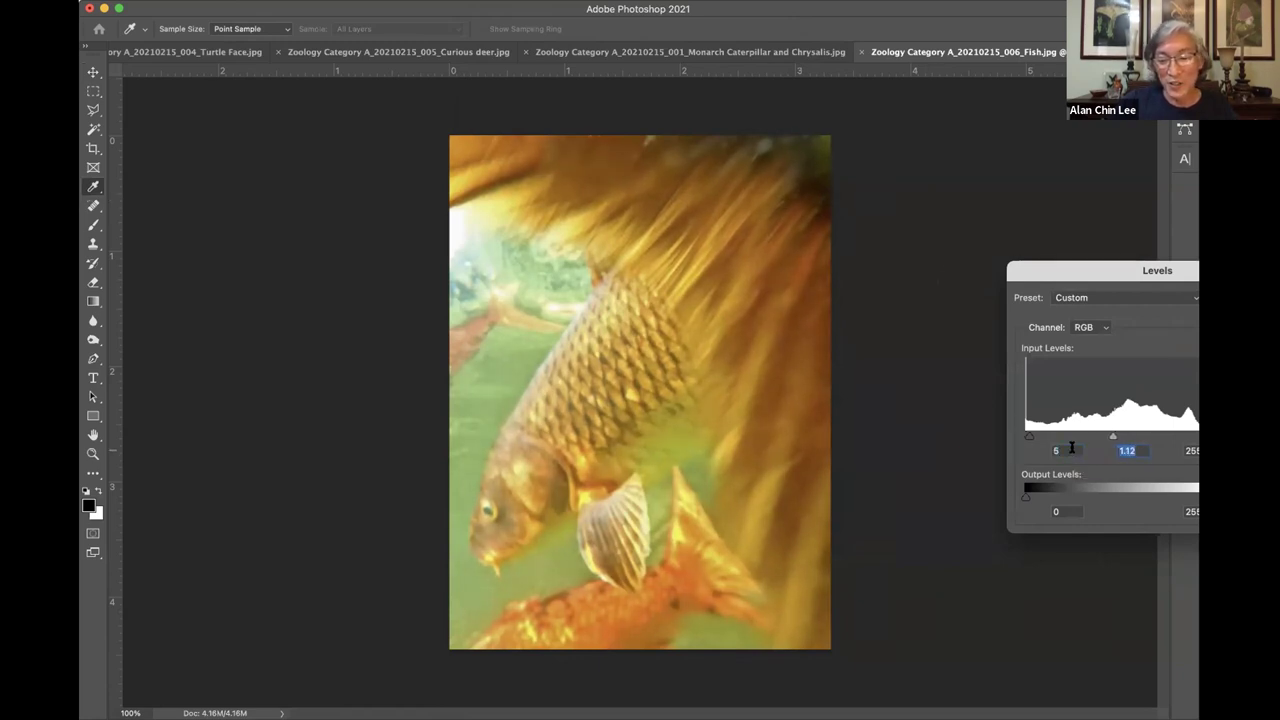
key(Return)
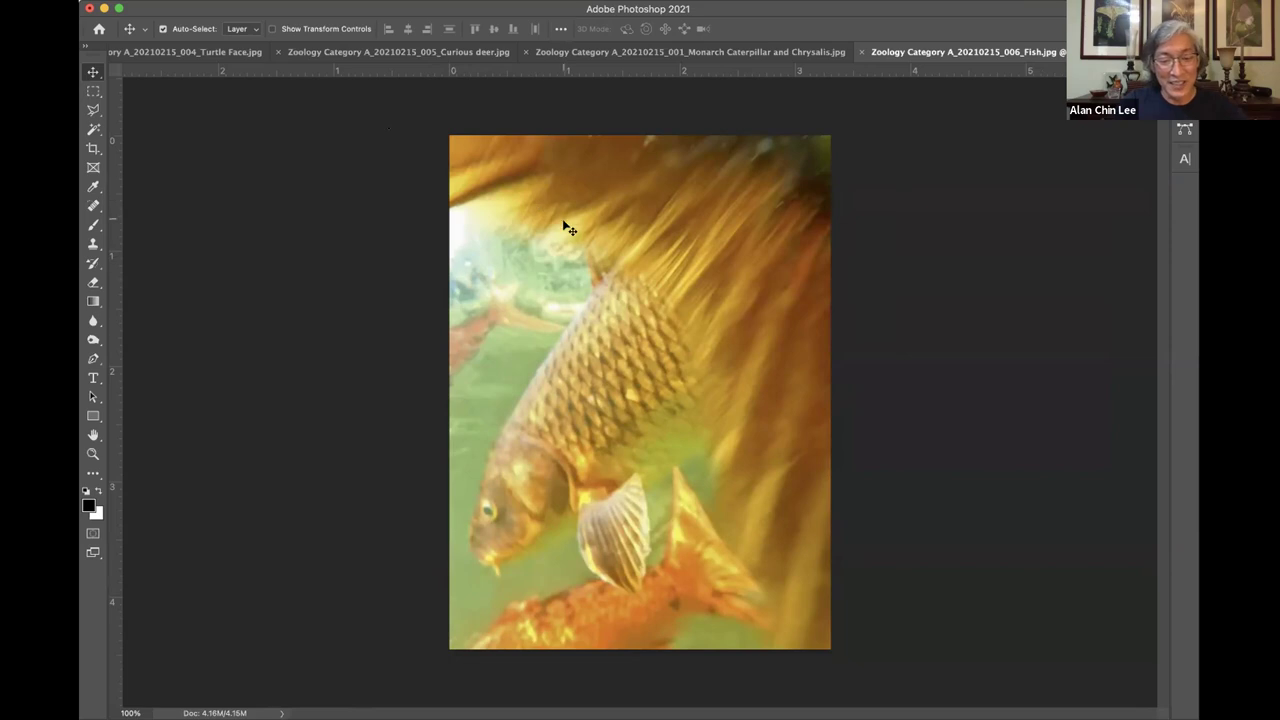
- Clone nearby water texture over the blown-out bright spot at the left edge of the fish photo
key(s)
alt+click(491, 266)
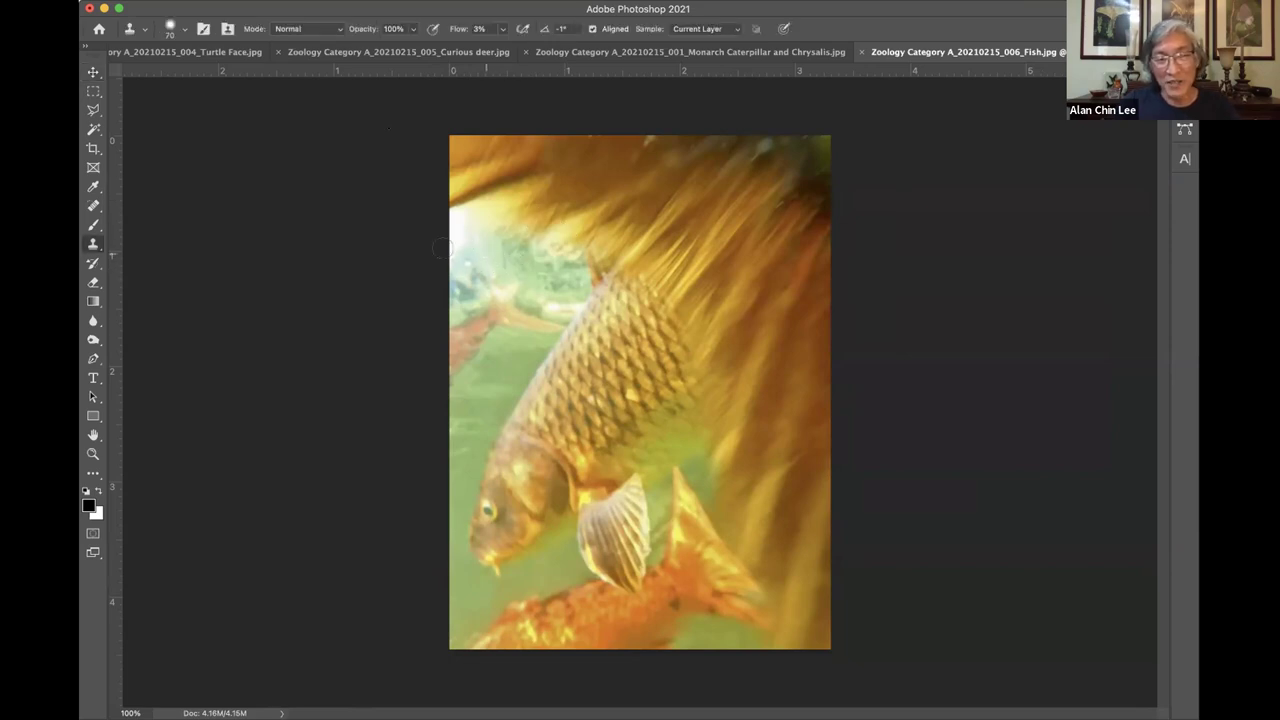
mouse_move(455, 238)
mouse_down()
mouse_move(462, 207)
mouse_move(456, 236)
mouse_up()
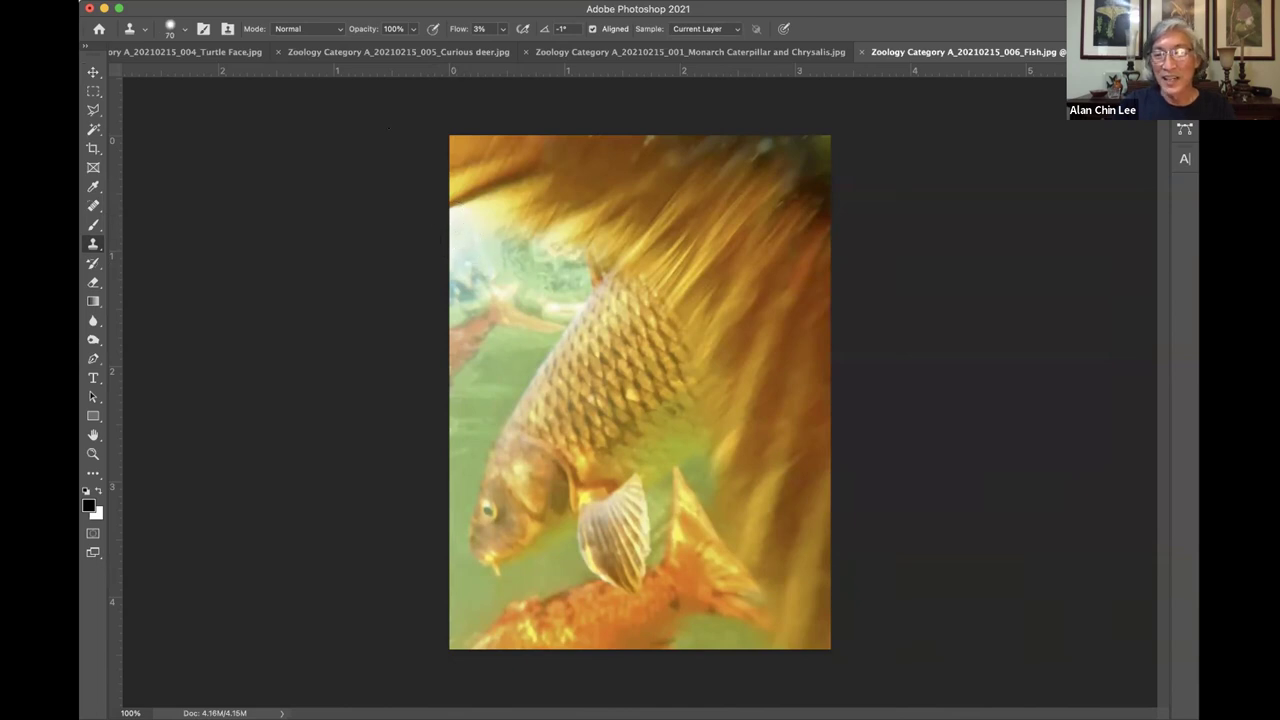
- Compare the original fish photo with the edited version using the Open and Clone Stamp history states
key(F9)
click(1093, 116)
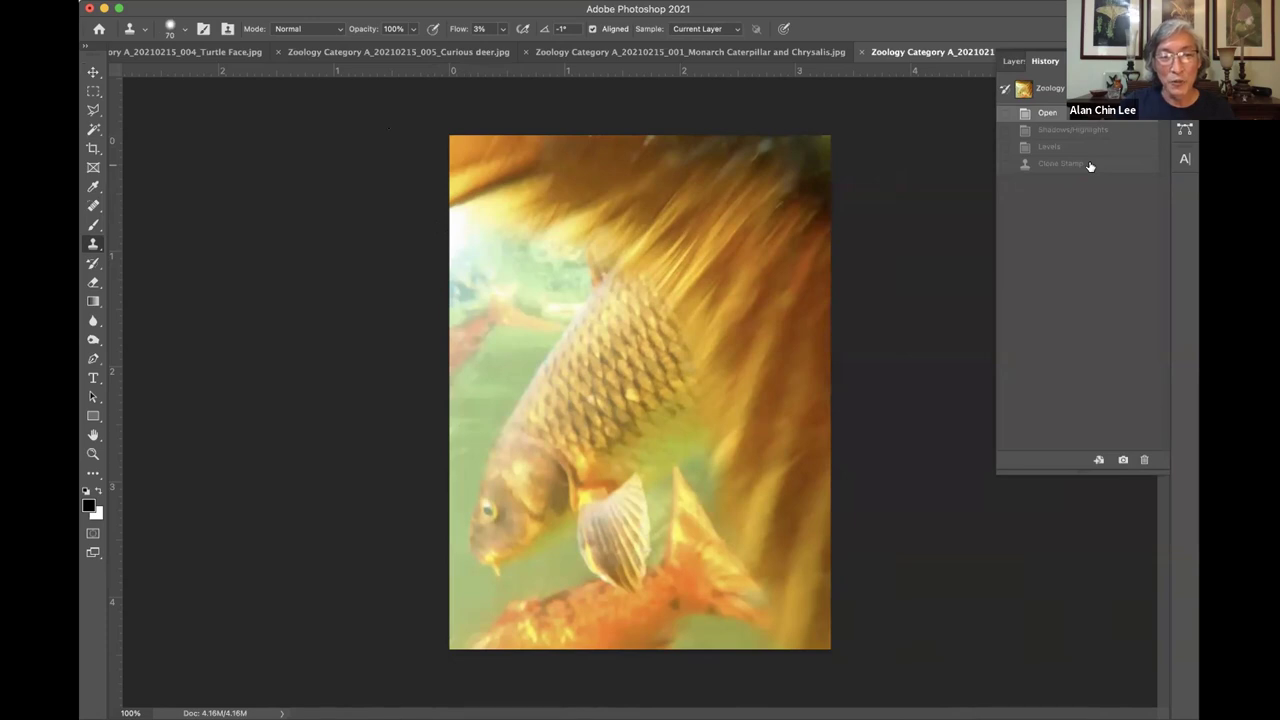
click(1090, 166)
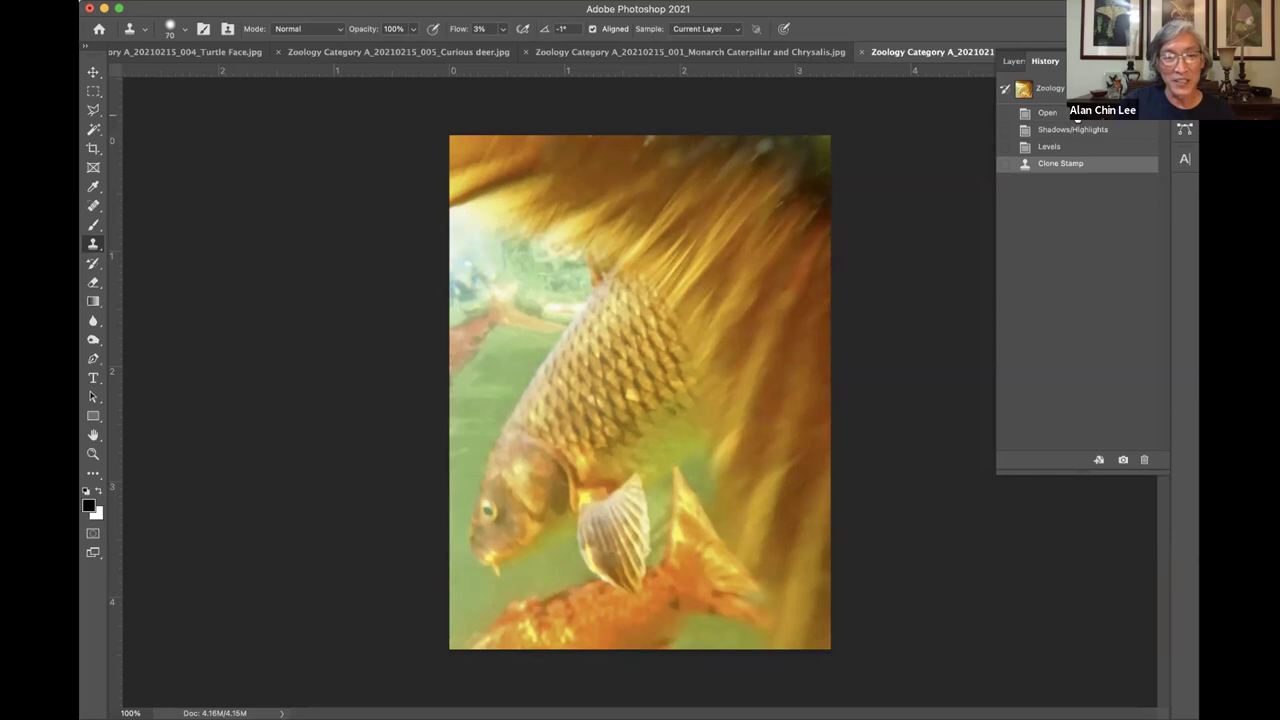
click(1076, 114)
click(1075, 164)
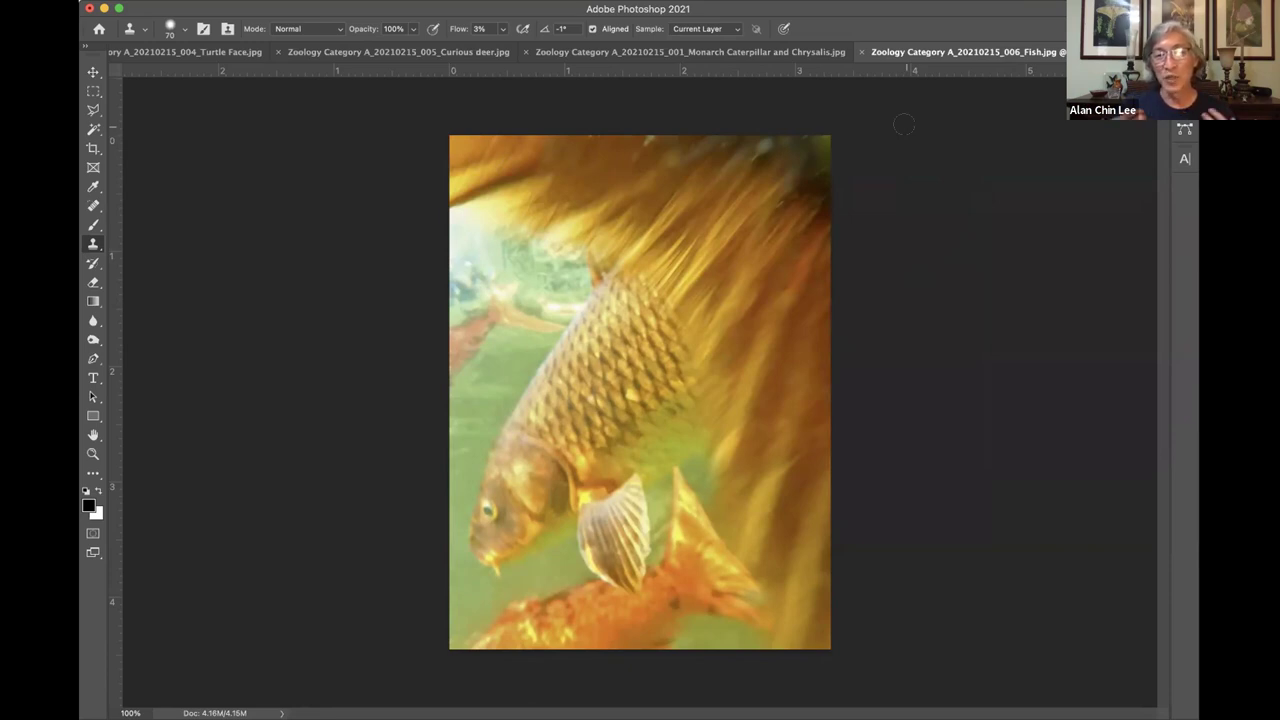
- Close the fish photo without saving its changes and switch to the Move tool
click(860, 56)
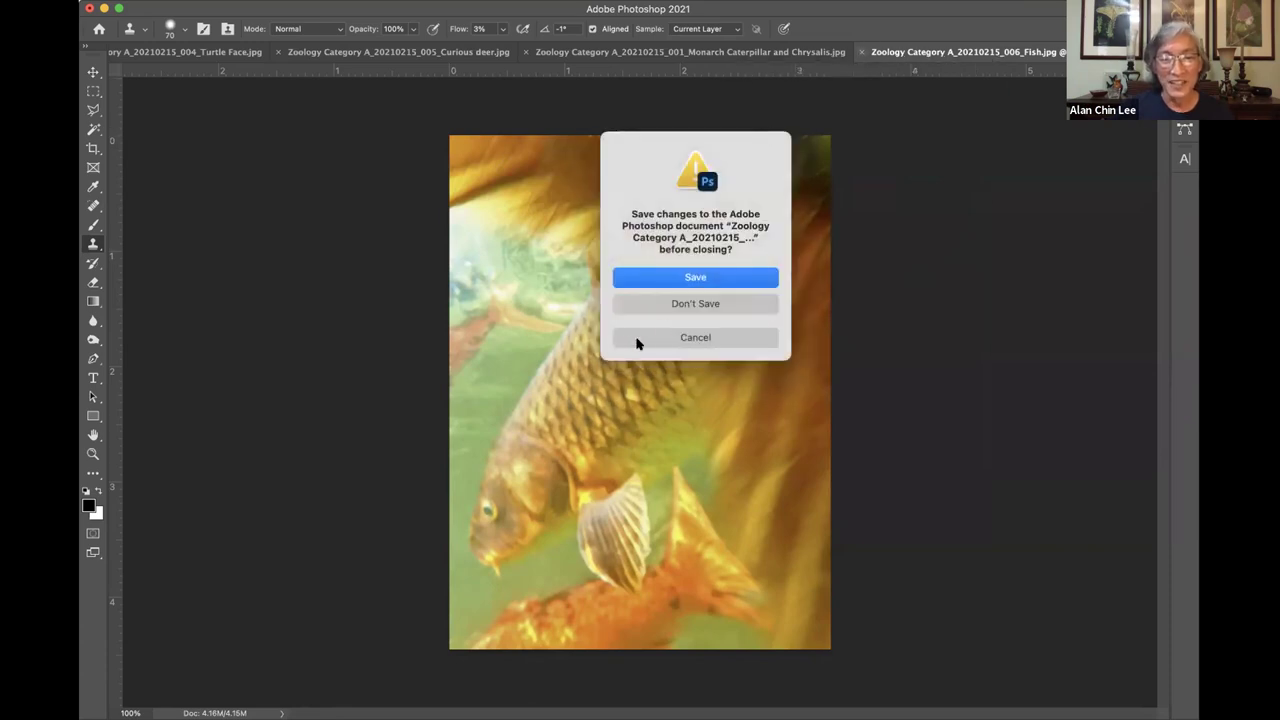
click(691, 302)
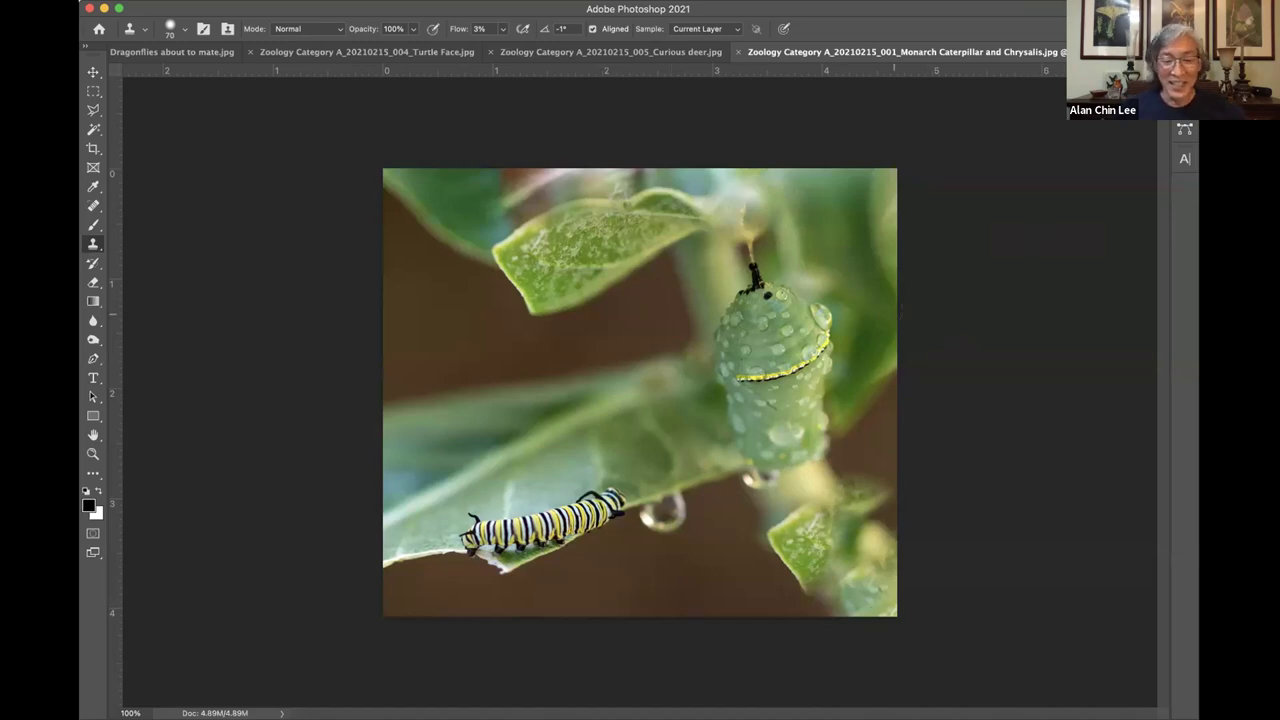
key(v)
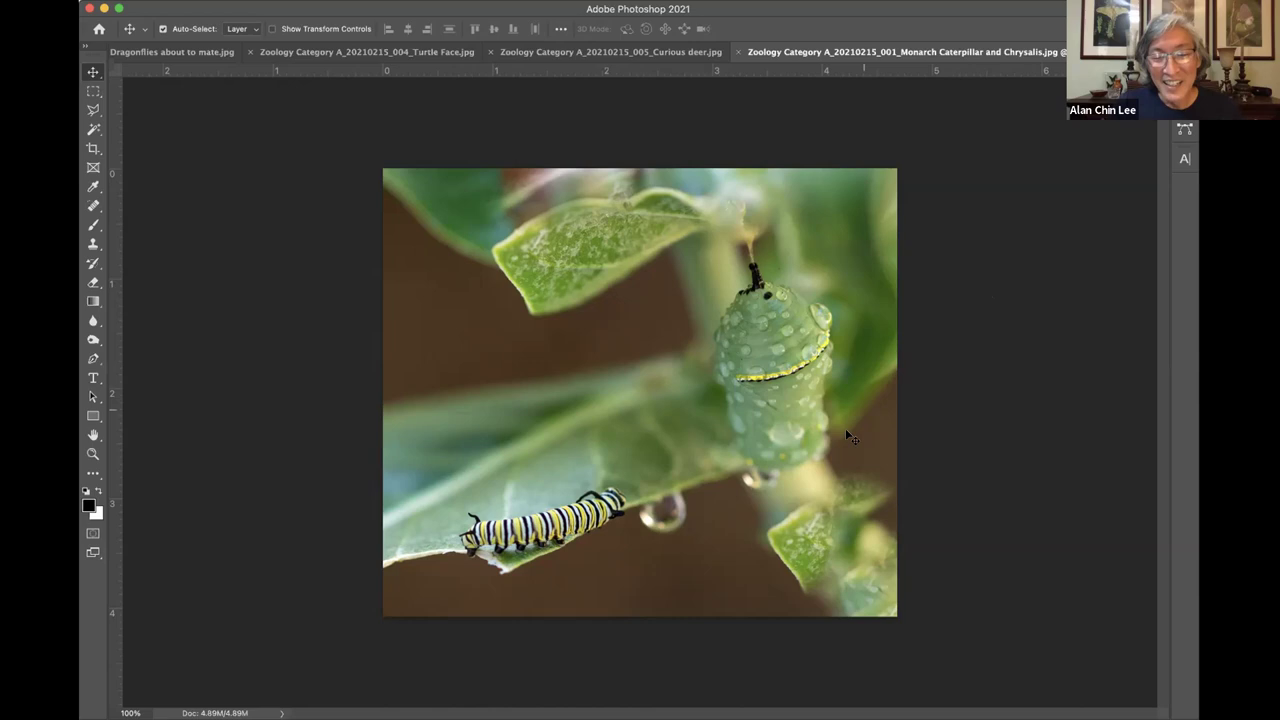
- Crop a thin strip off the lower edge of the caterpillar and chrysalis photo
key(c)
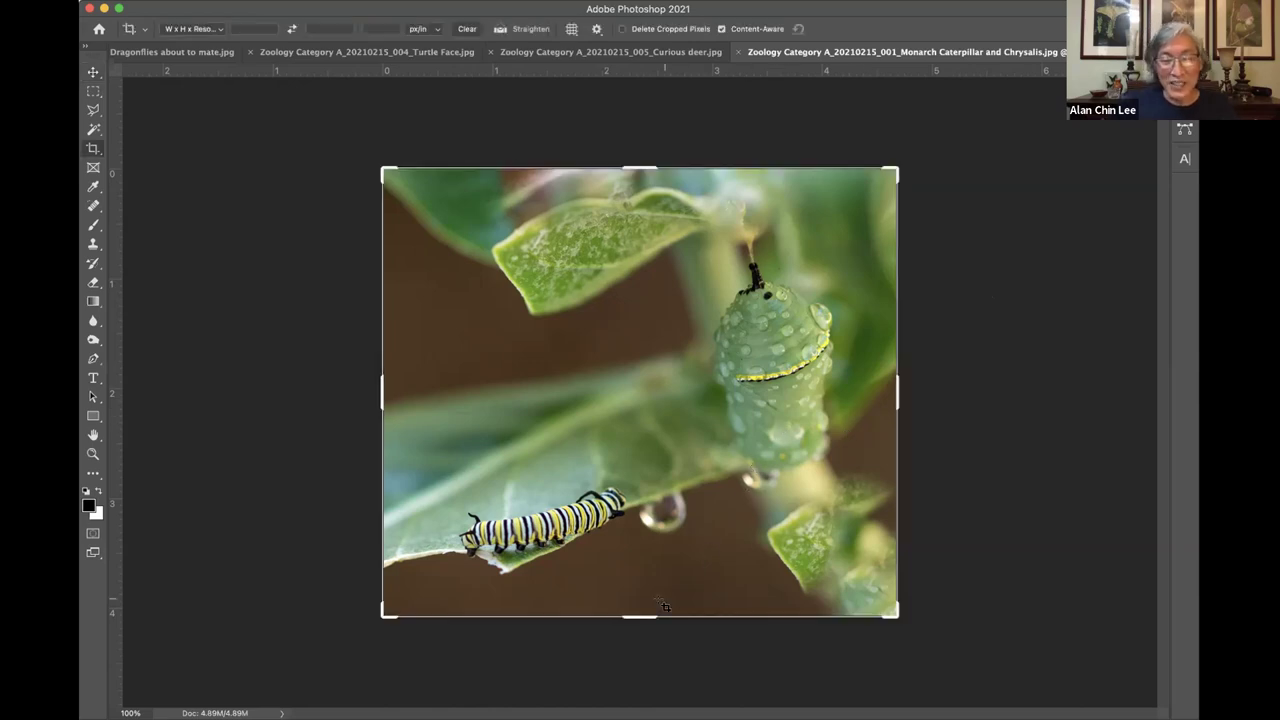
drag(643, 609, 641, 601)
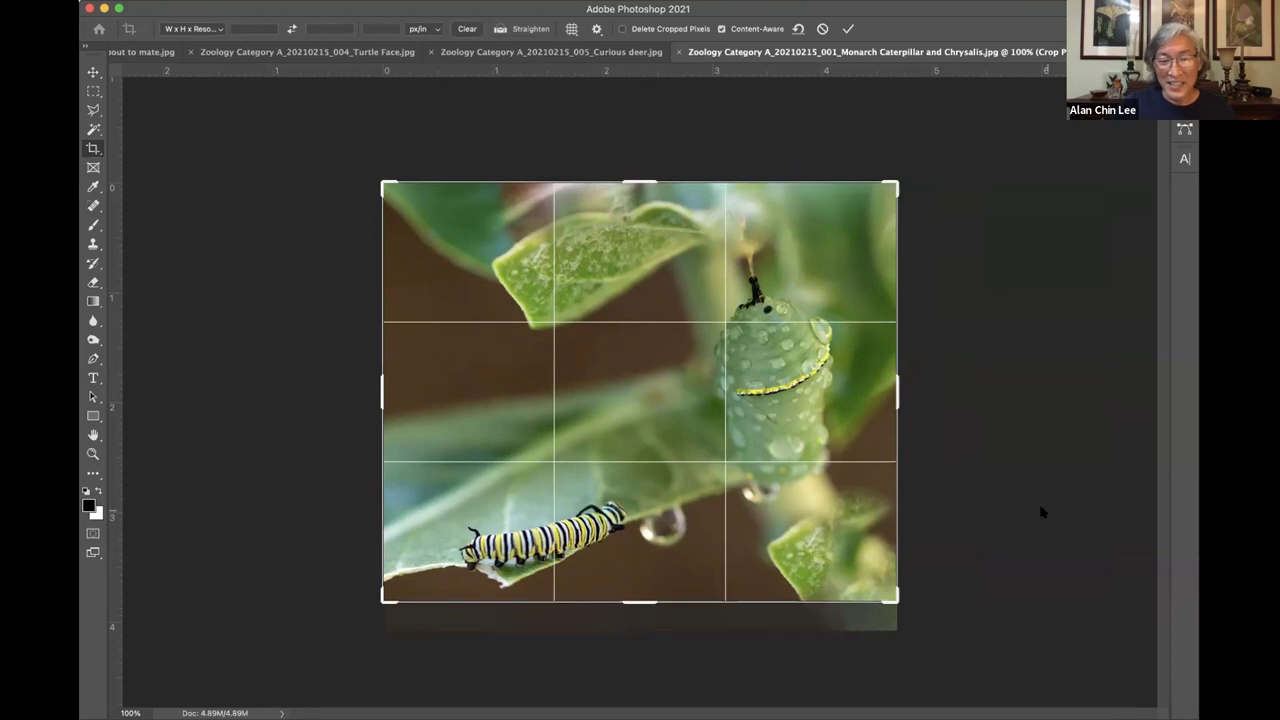
key(Return)
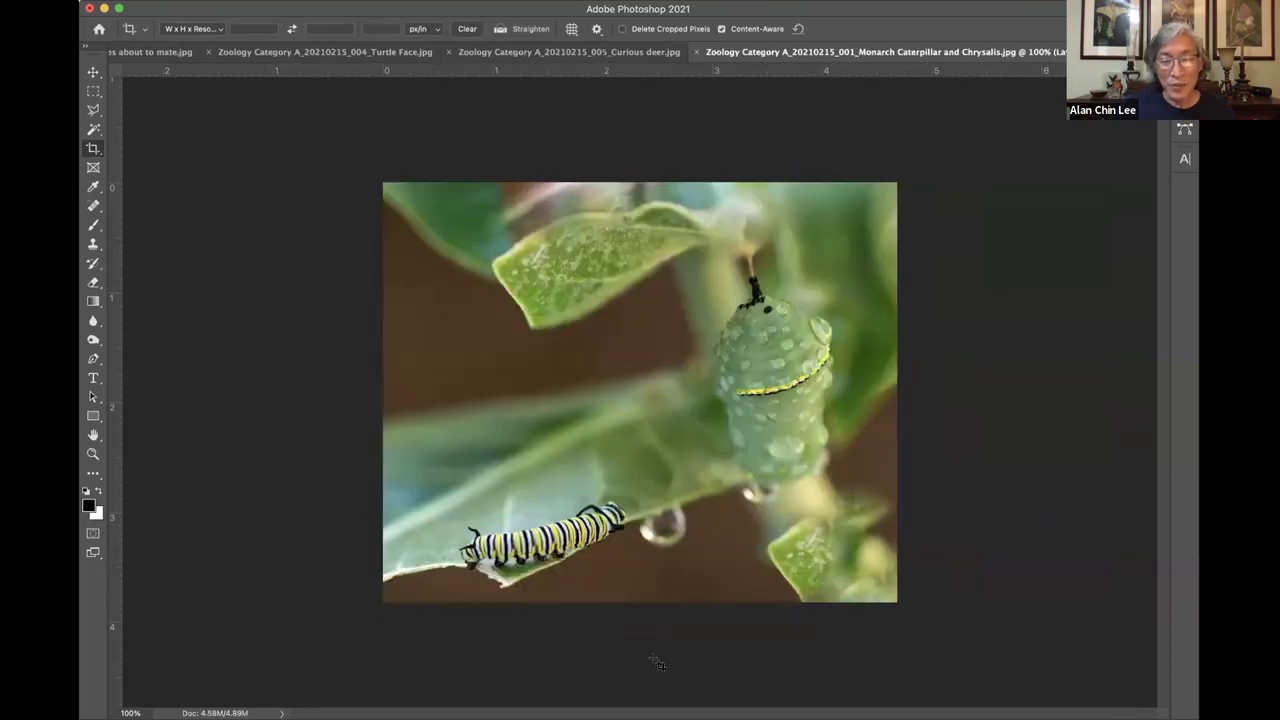
- Compare the caterpillar photo before and after the crop using its history states
key(F7)
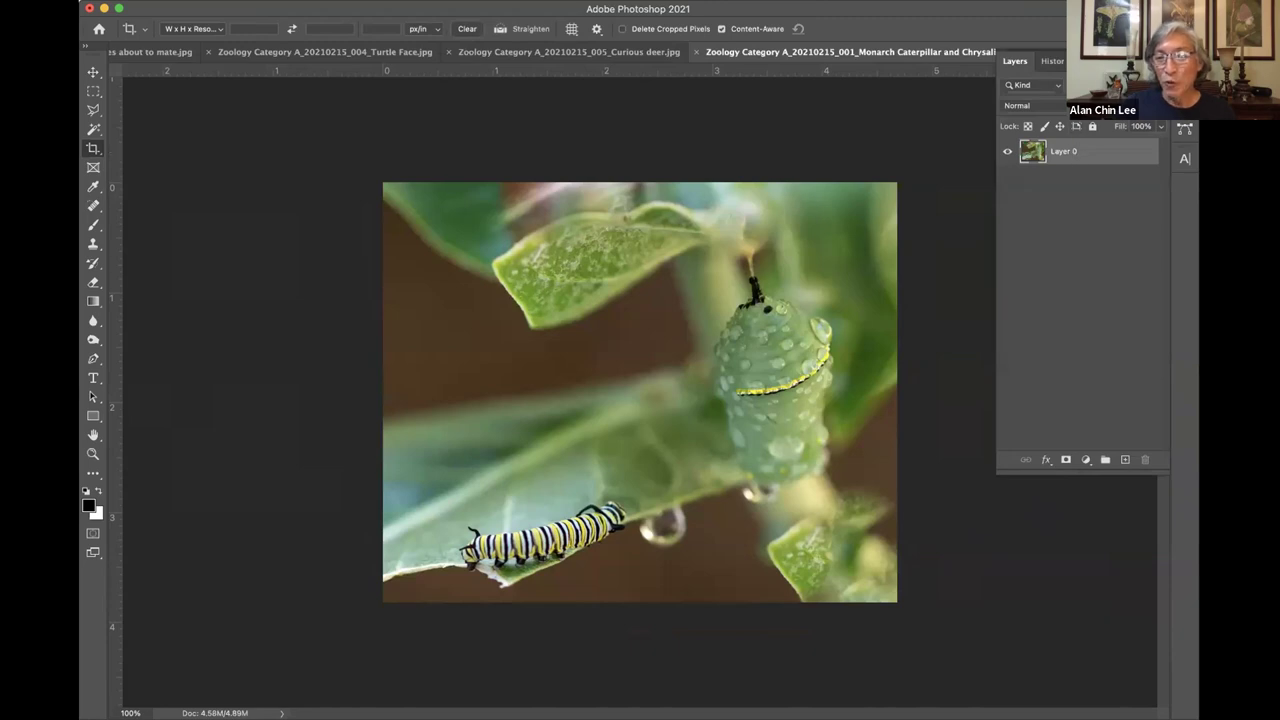
click(1052, 61)
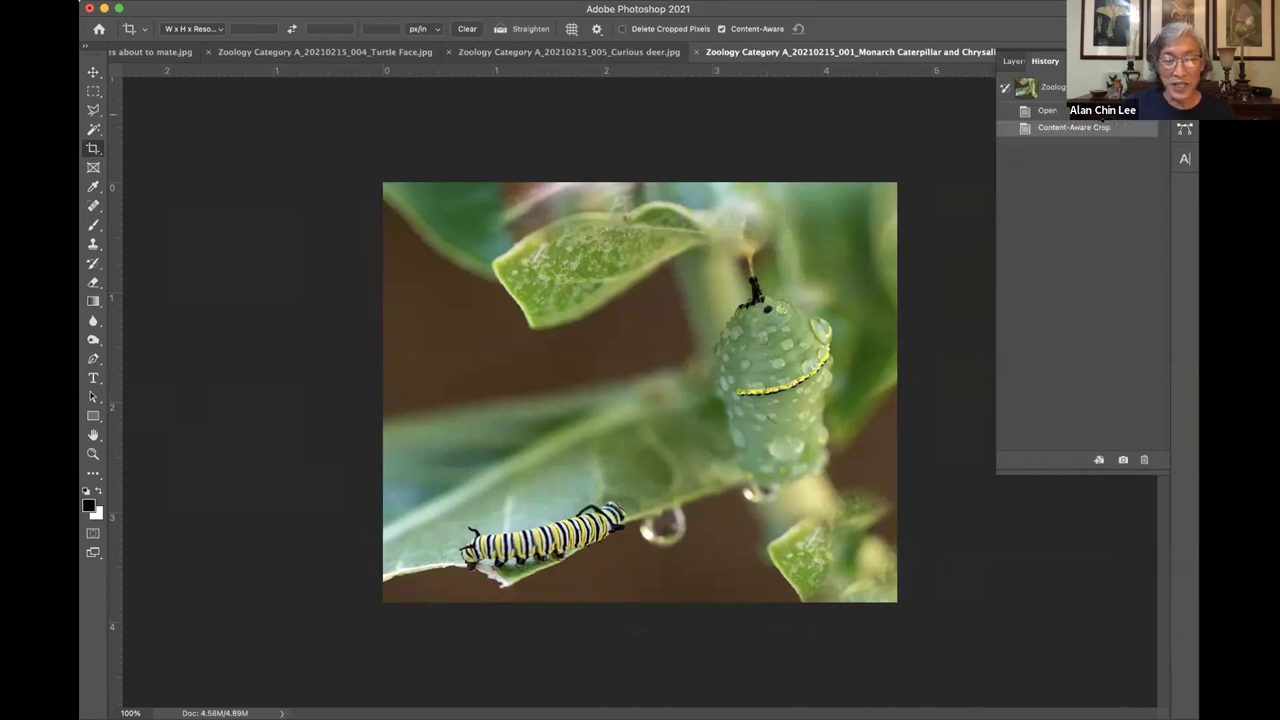
click(1095, 114)
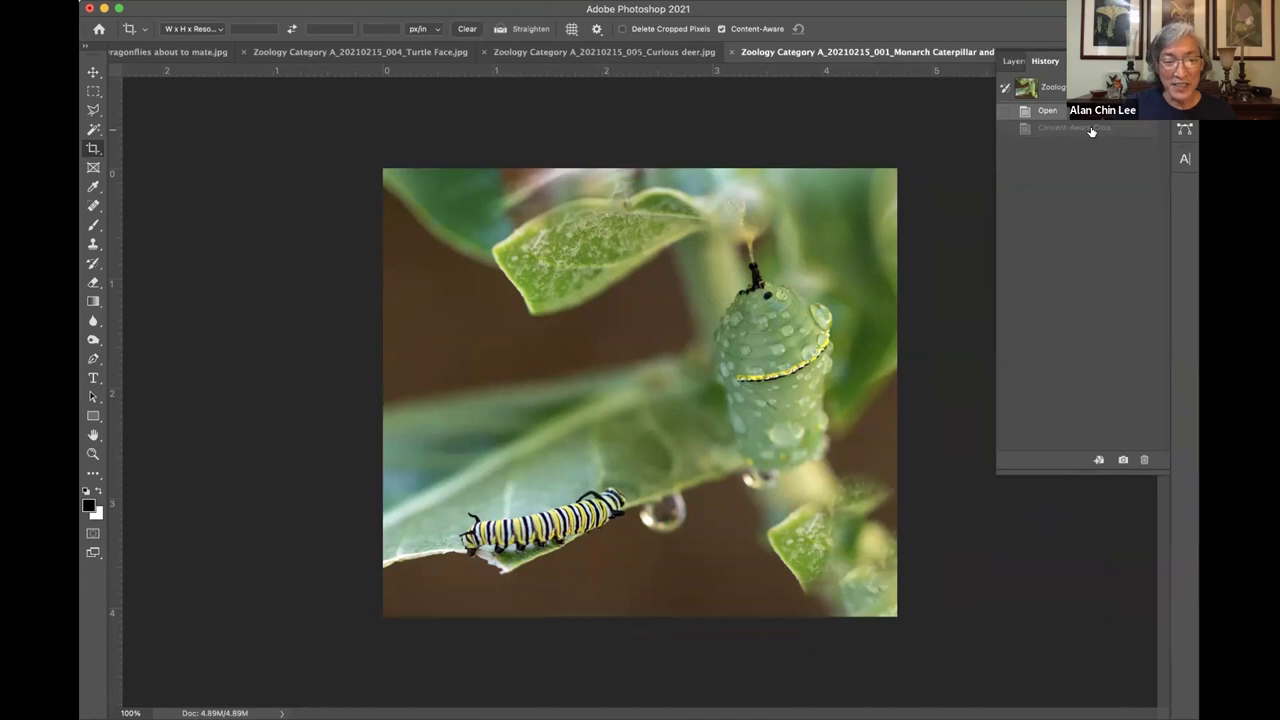
click(1092, 129)
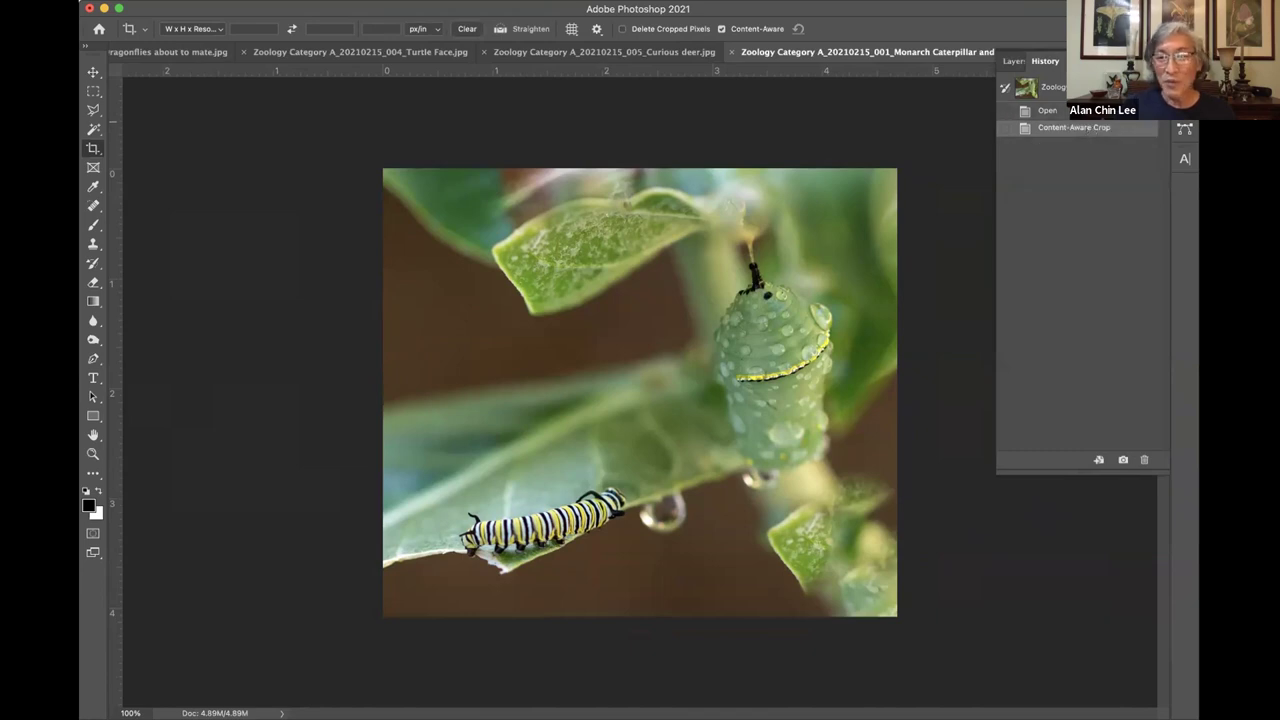
key(super+z)
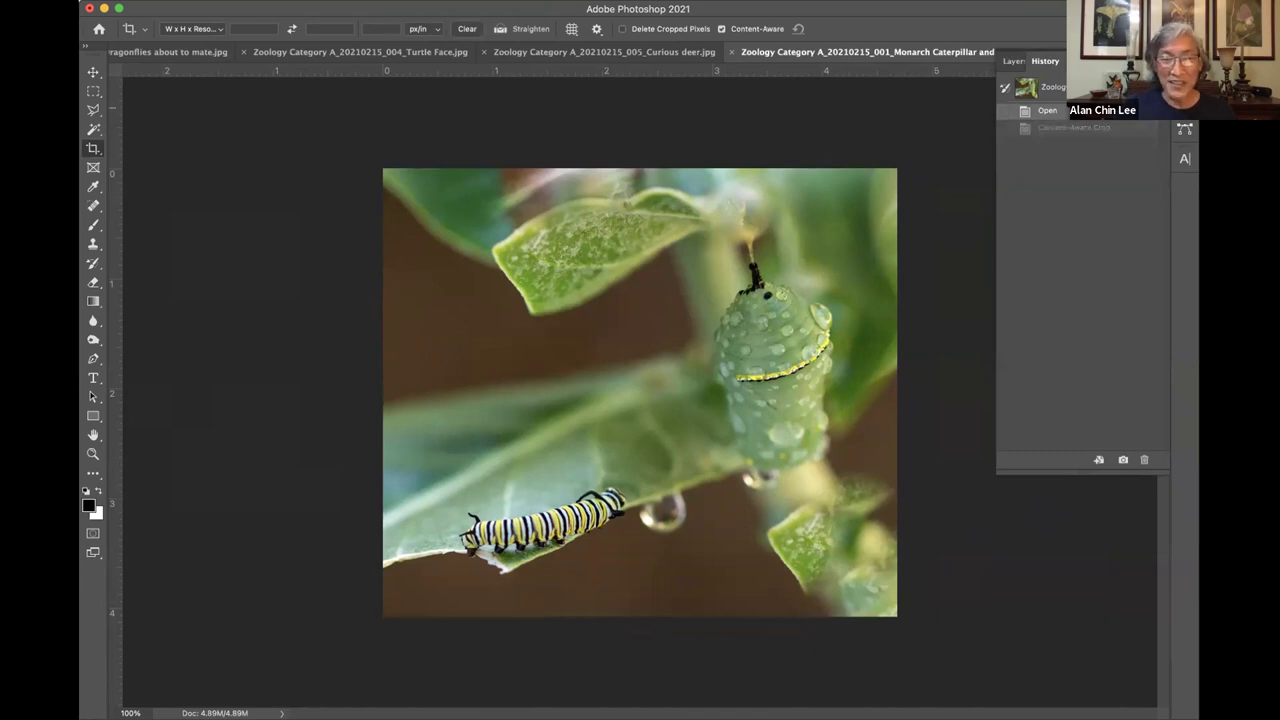
click(1088, 130)
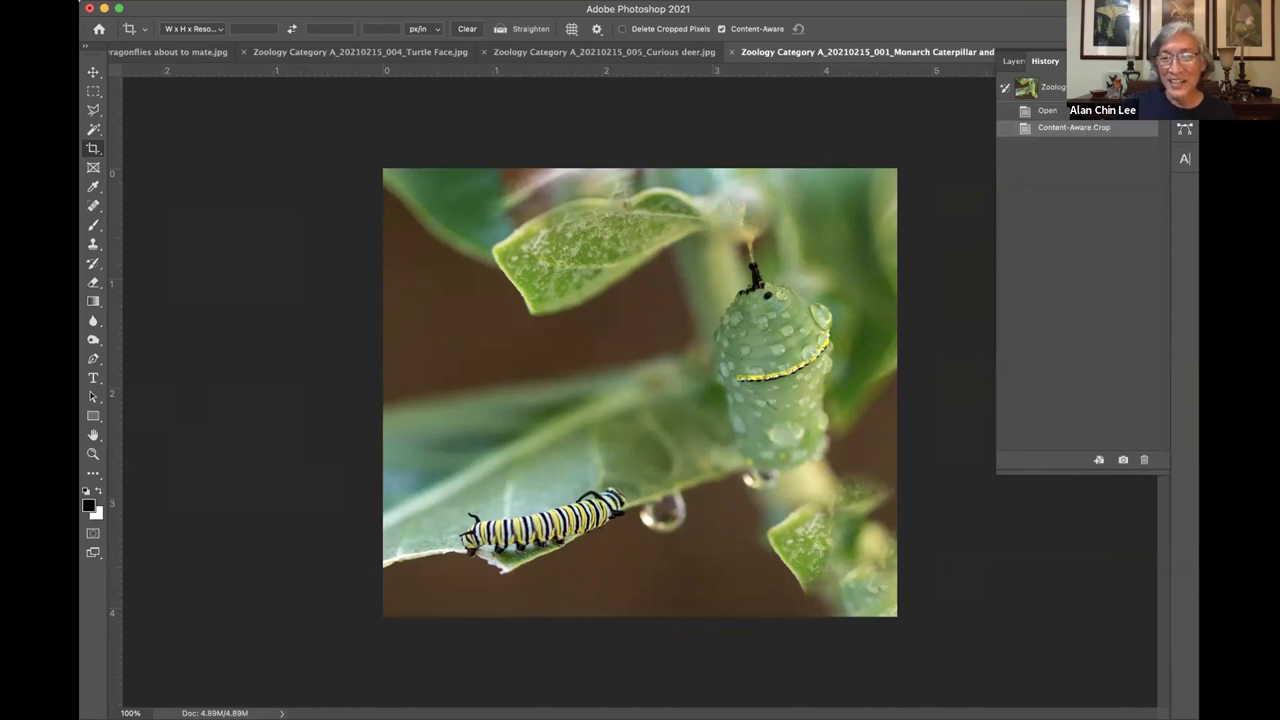
- Crop the caterpillar photo again, trimming a narrow band of dark background from its lower edge
click(645, 455)
click(621, 588)
drag(630, 614, 627, 601)
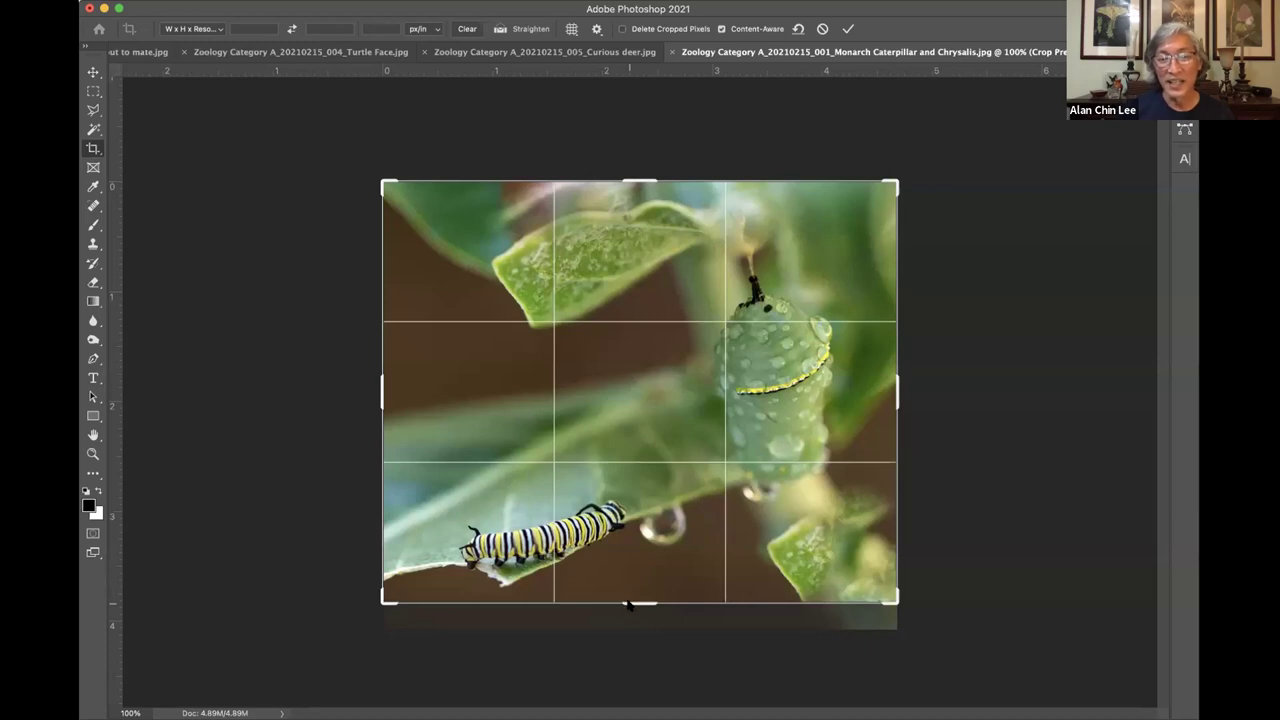
key(Return)
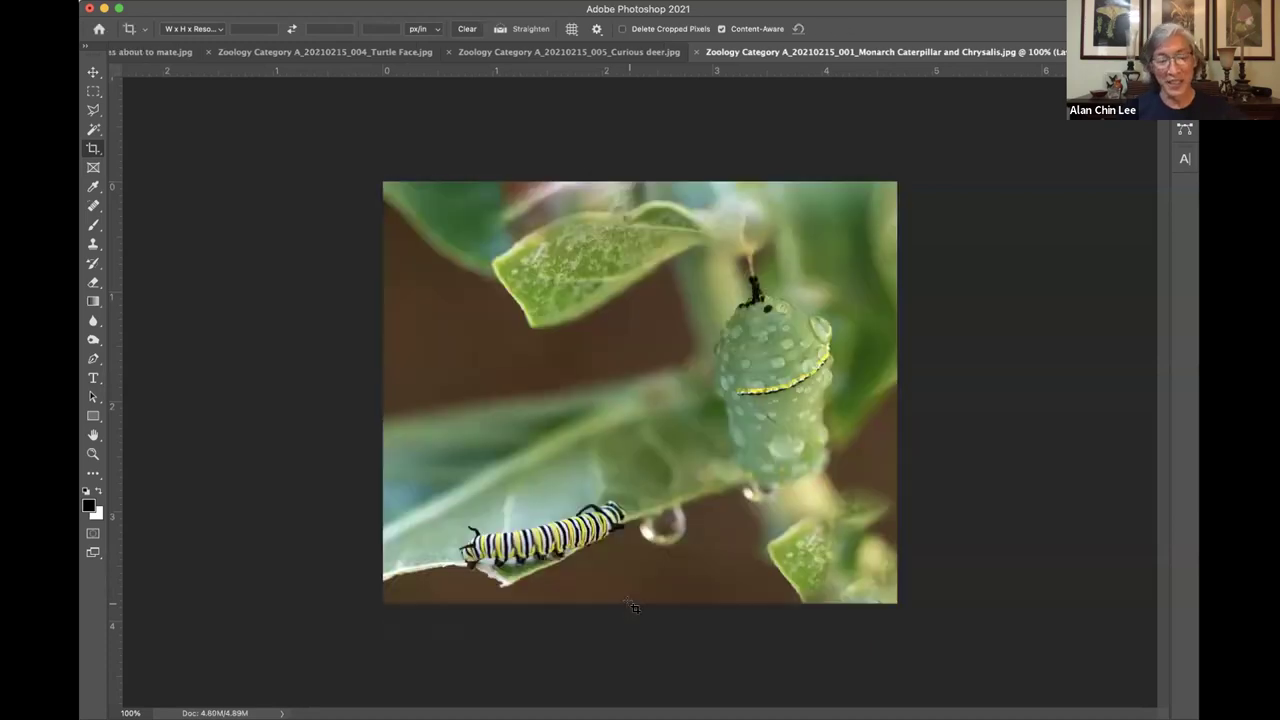
- Close the caterpillar photo and the curious deer photo to bring up the turtle face photo
key(super+w)
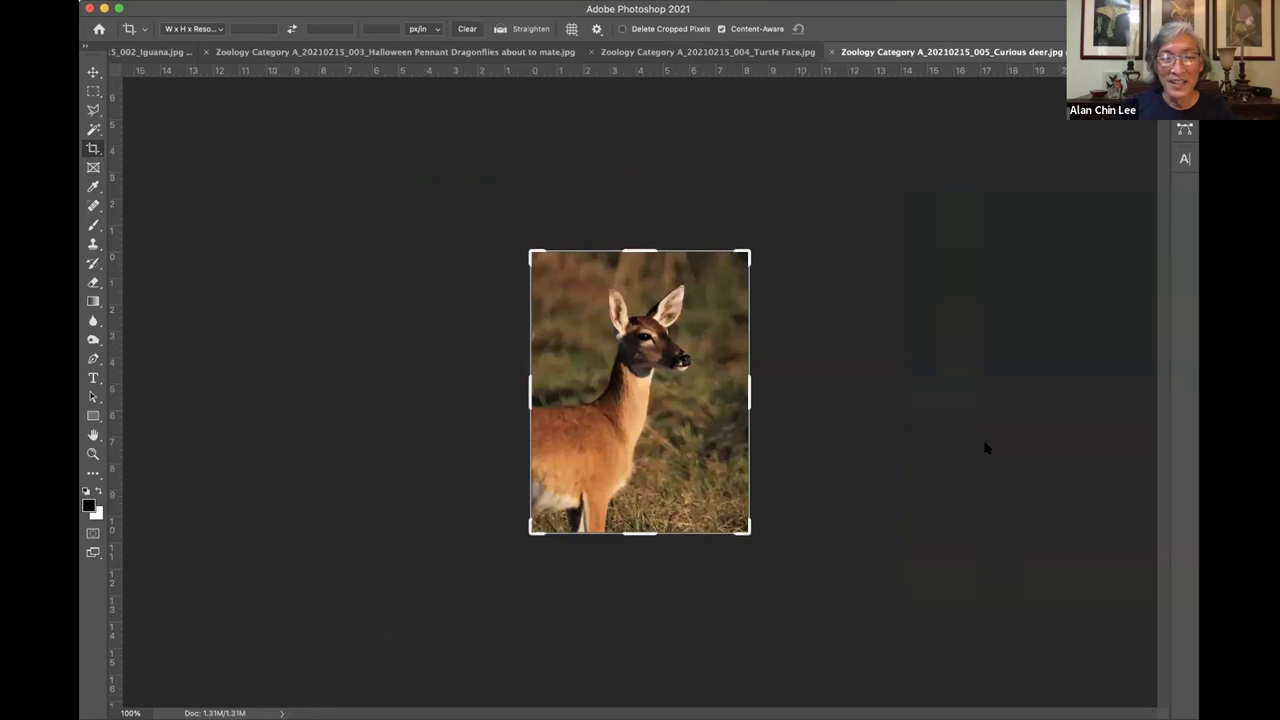
key(v)
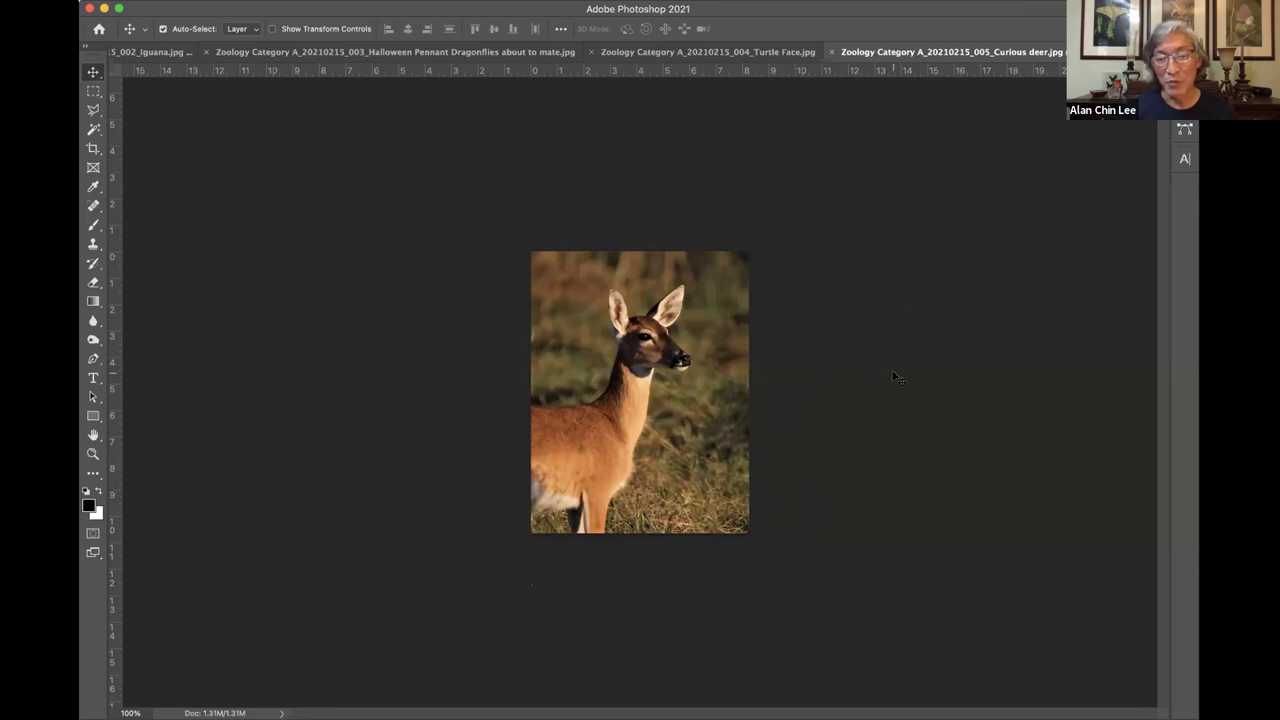
key(super+w)
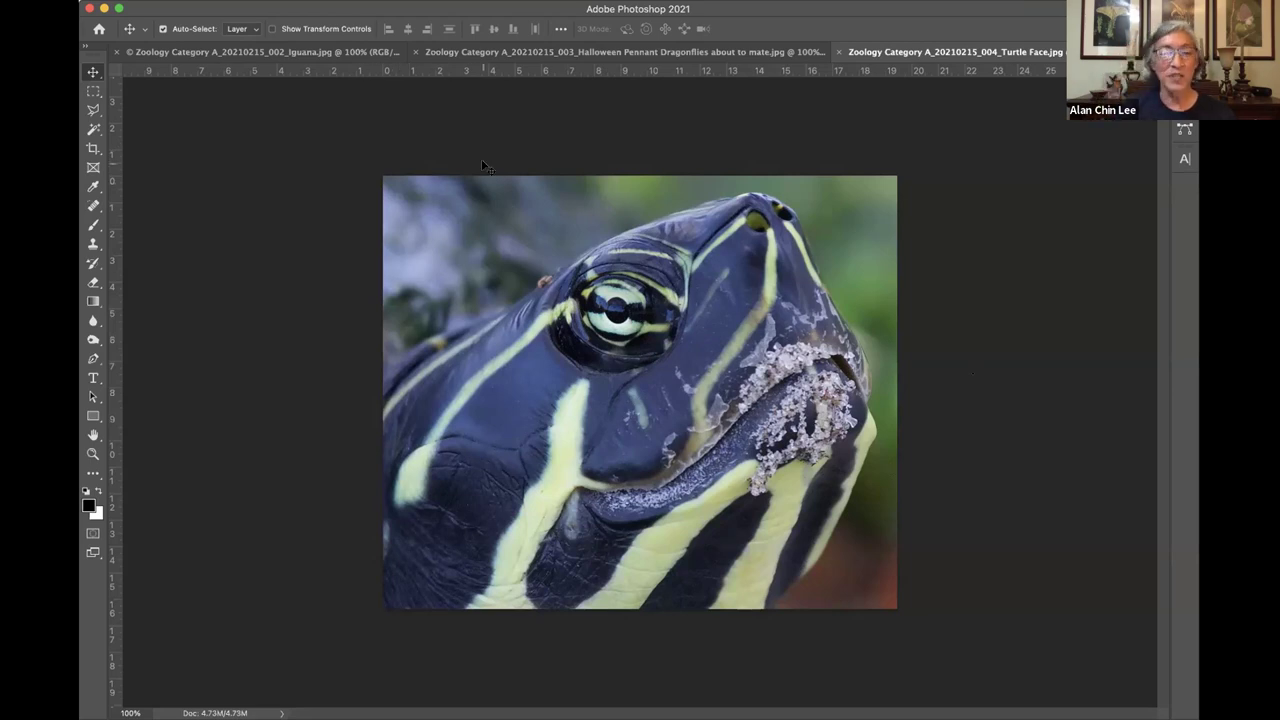
- Burn the midtones of the bright background behind the turtle's head, and compare the result with the original state
key(o)
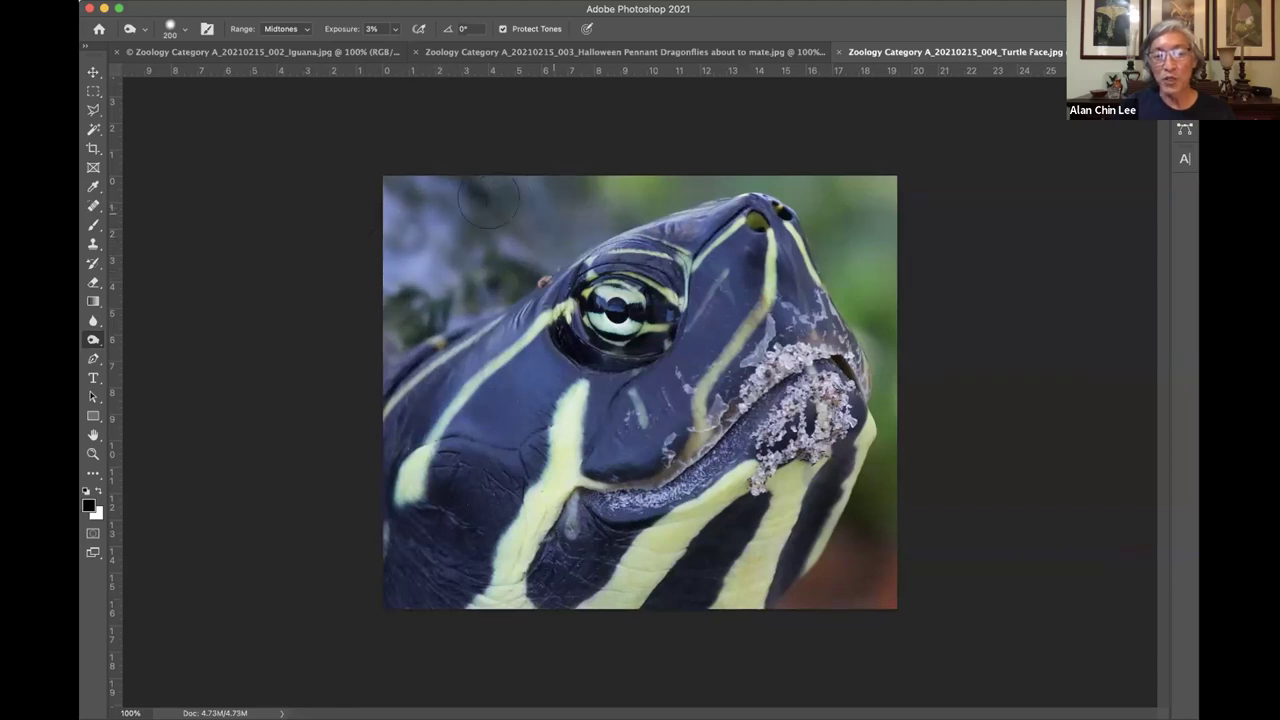
mouse_move(424, 241)
mouse_down()
mouse_move(425, 266)
mouse_move(412, 250)
mouse_up()
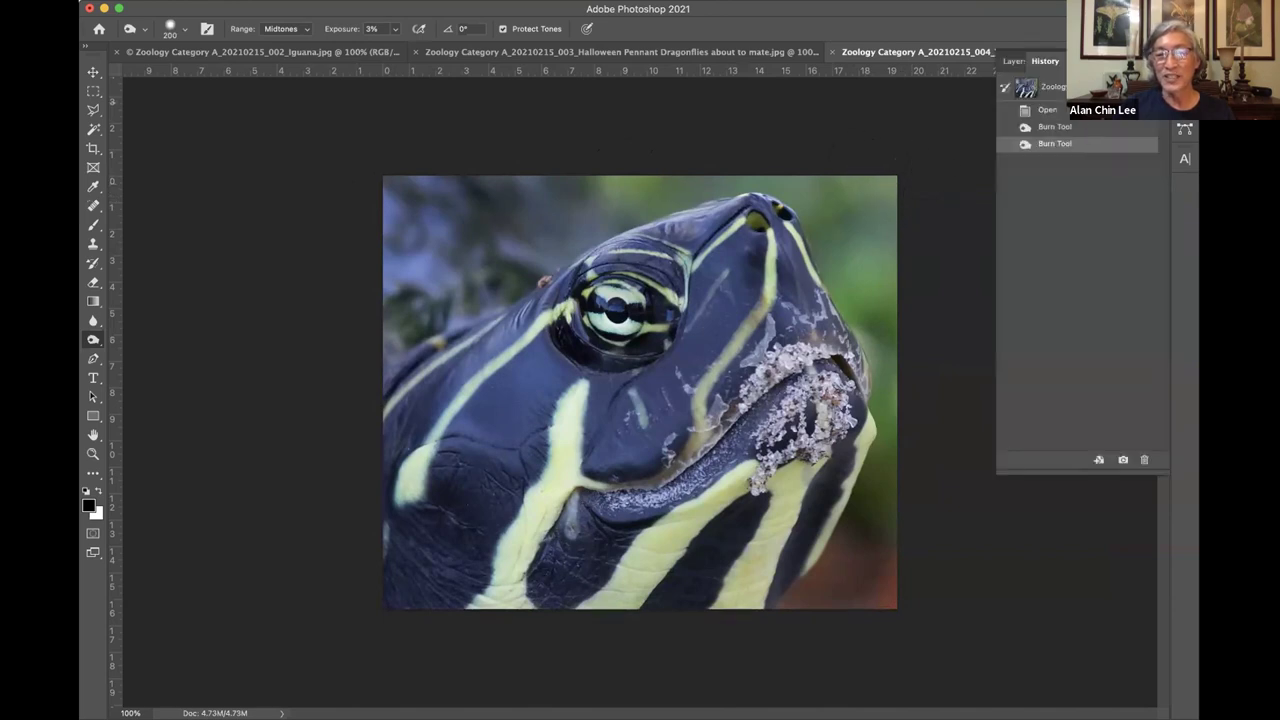
click(1090, 127)
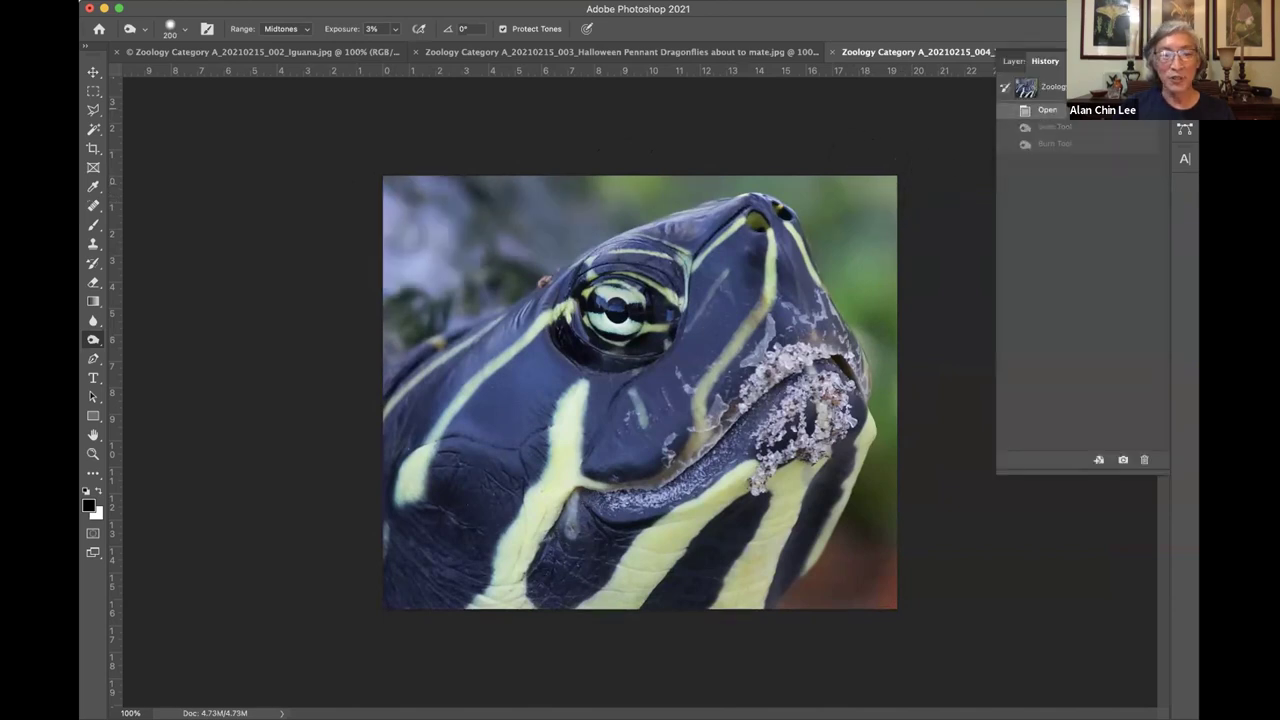
click(1089, 148)
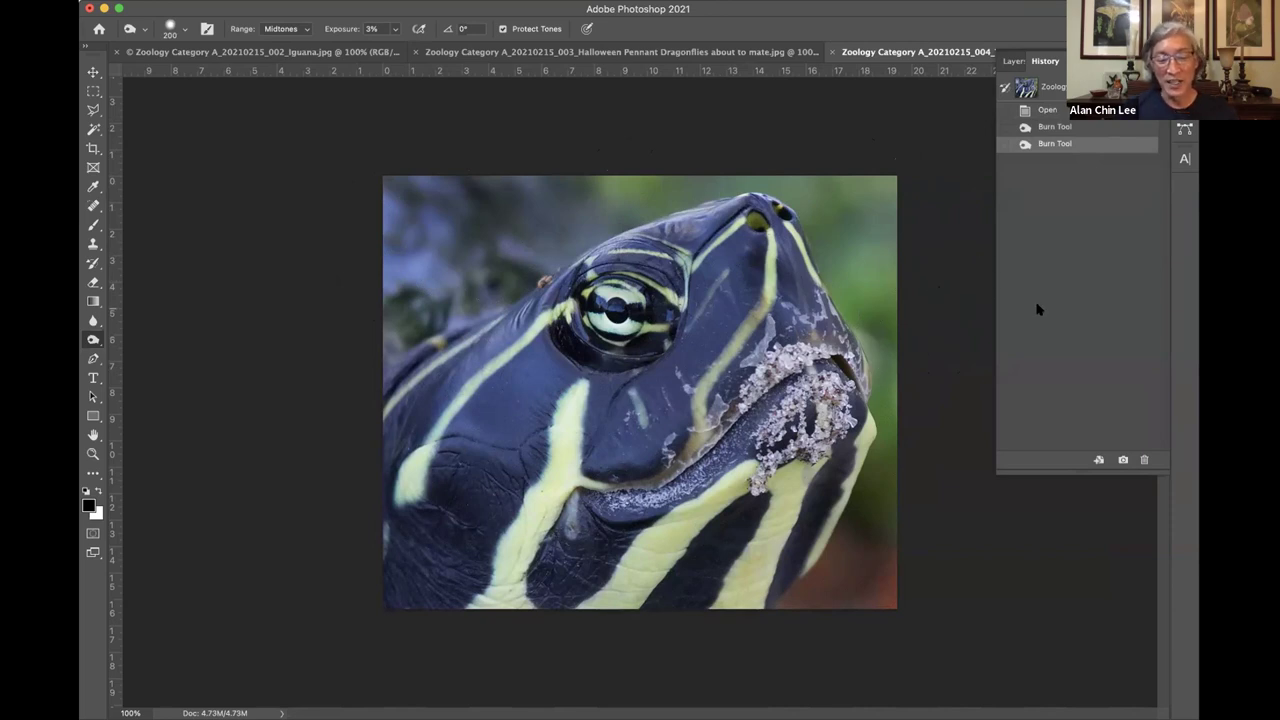
- Crop a narrow band off the lower edge of the turtle face photo and compare the result with the original state
key(c)
drag(641, 610, 636, 592)
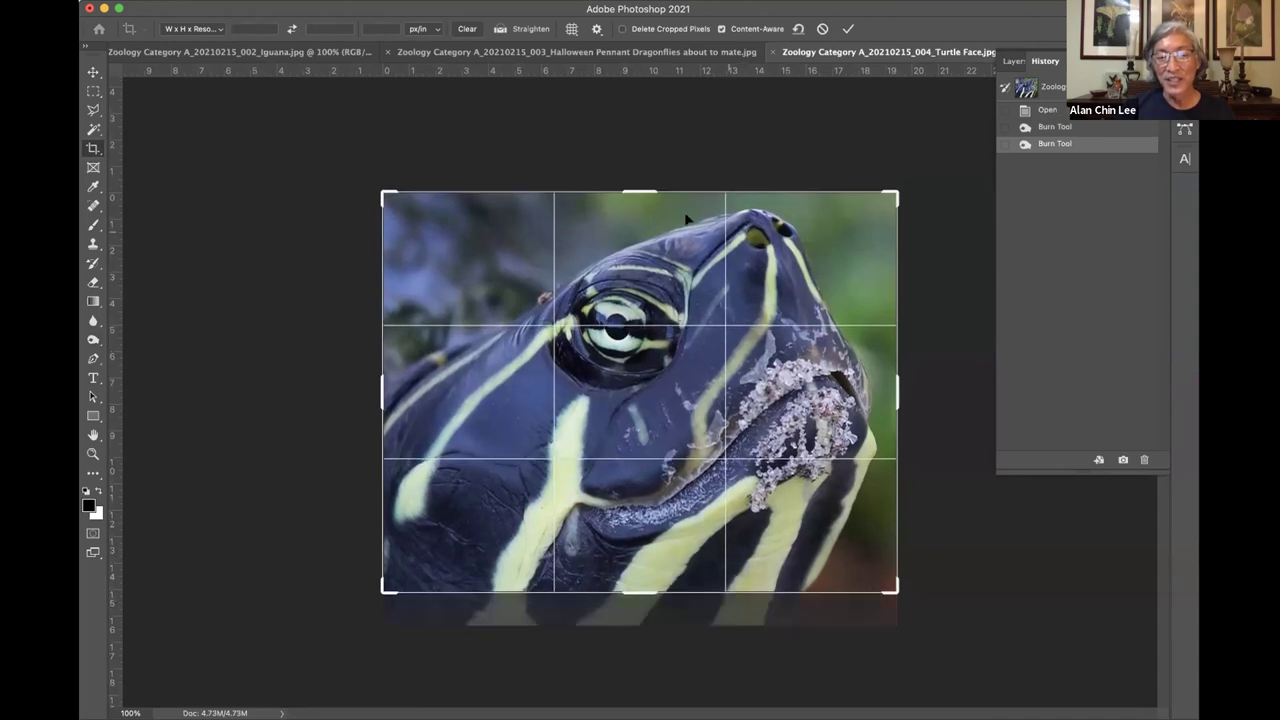
key(Return)
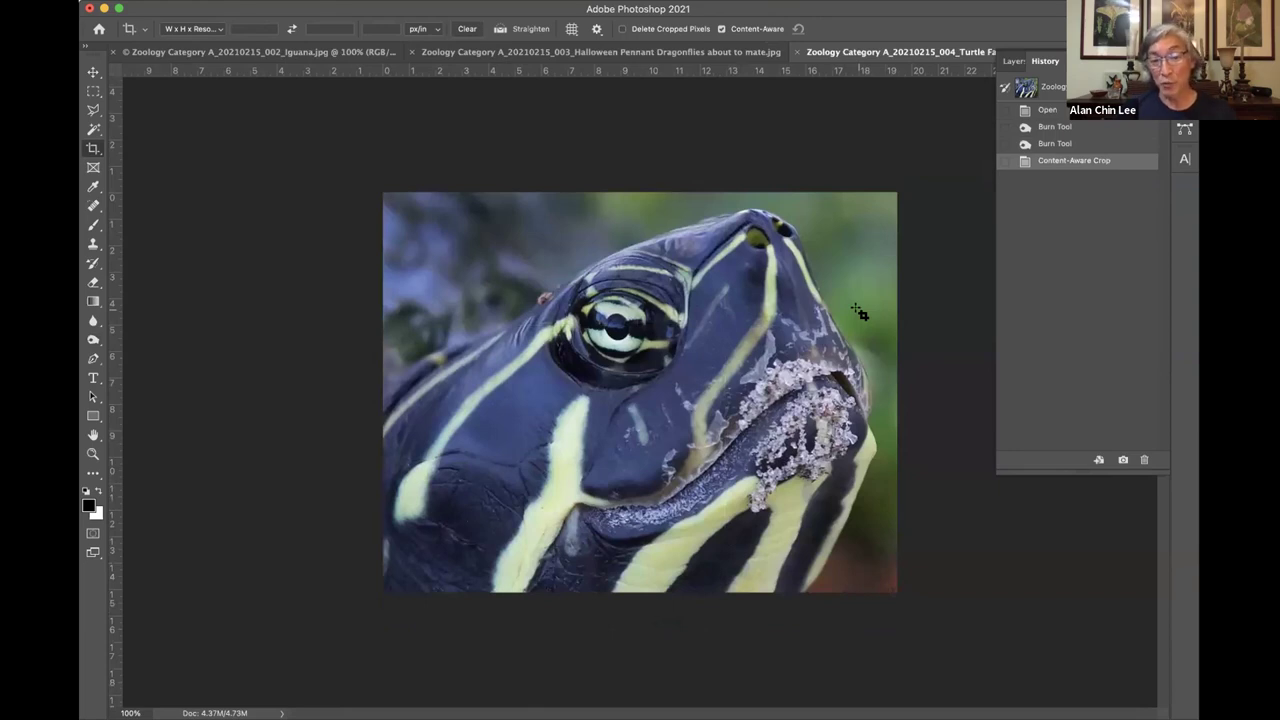
click(1058, 110)
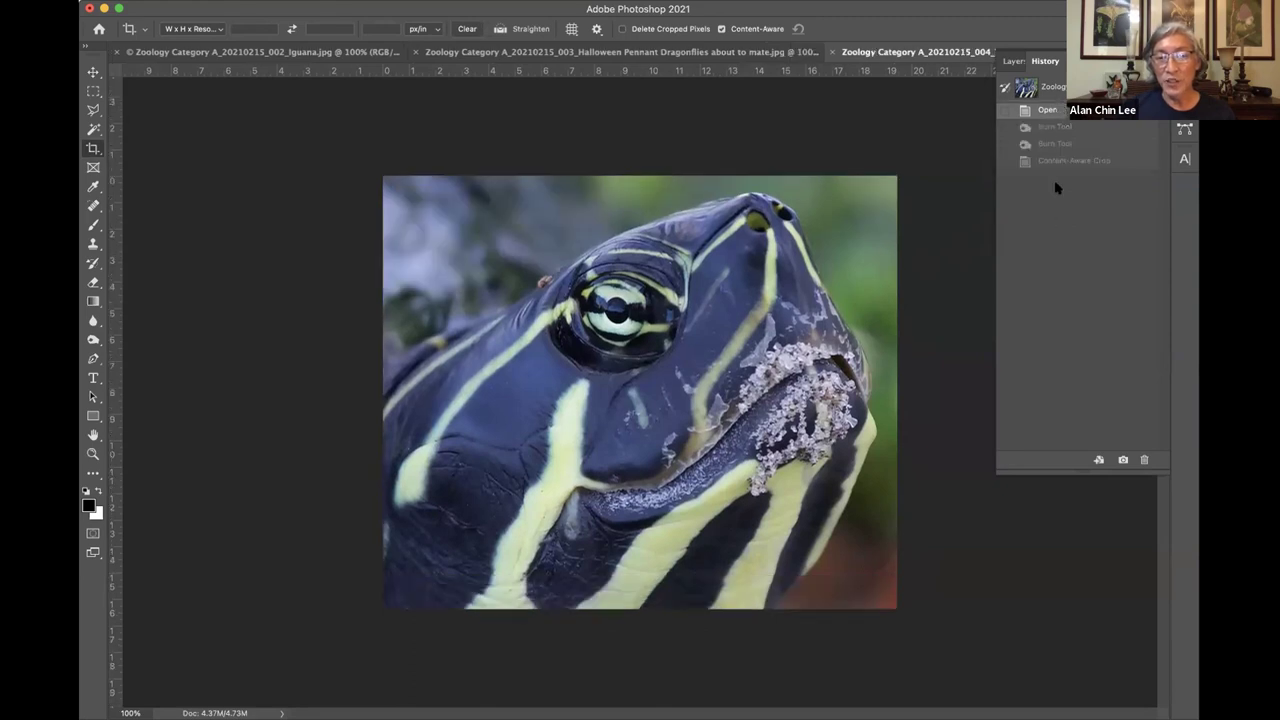
click(1053, 162)
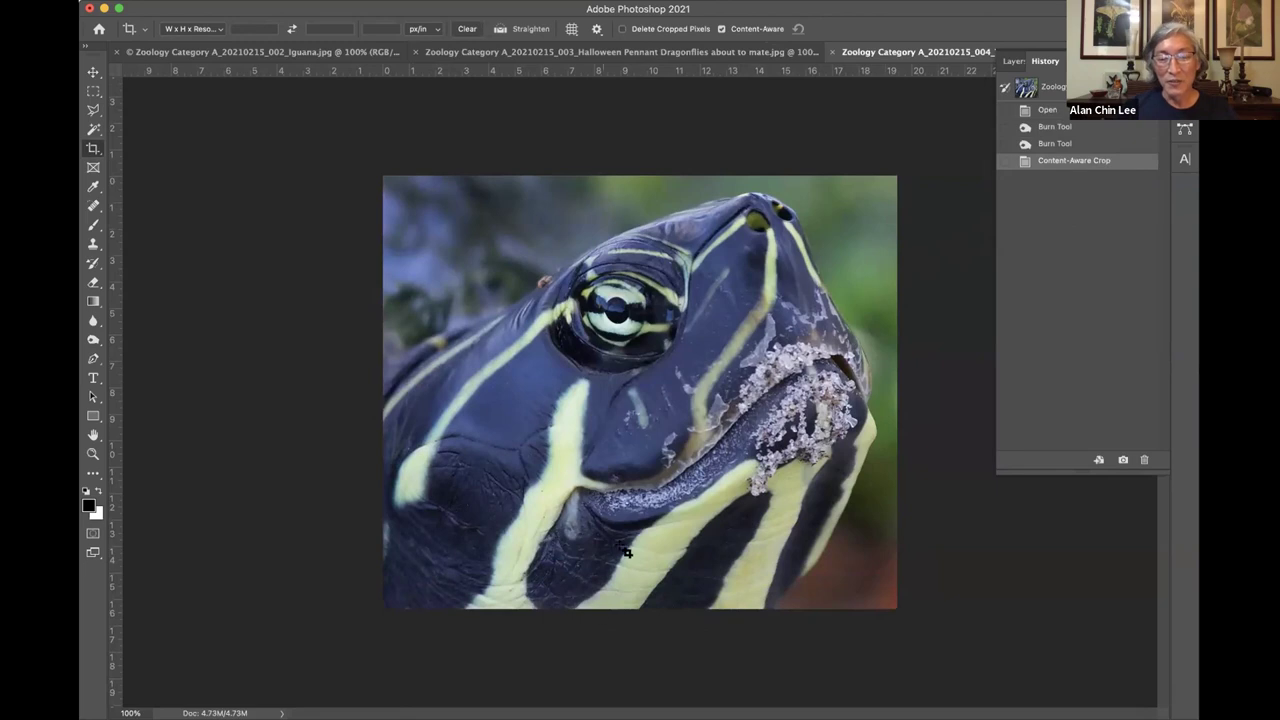
- Crop the turtle face photo's lower edge again by a narrow band and close the photo
click(628, 600)
drag(629, 605, 629, 588)
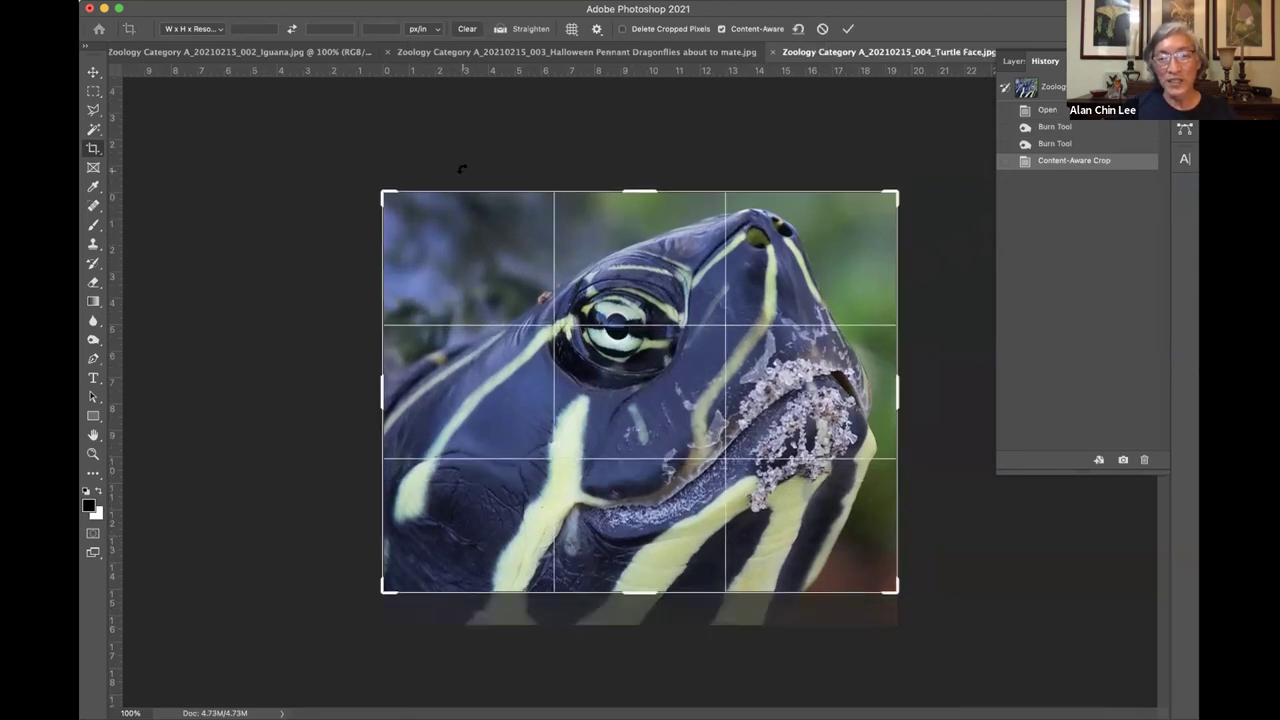
key(Return)
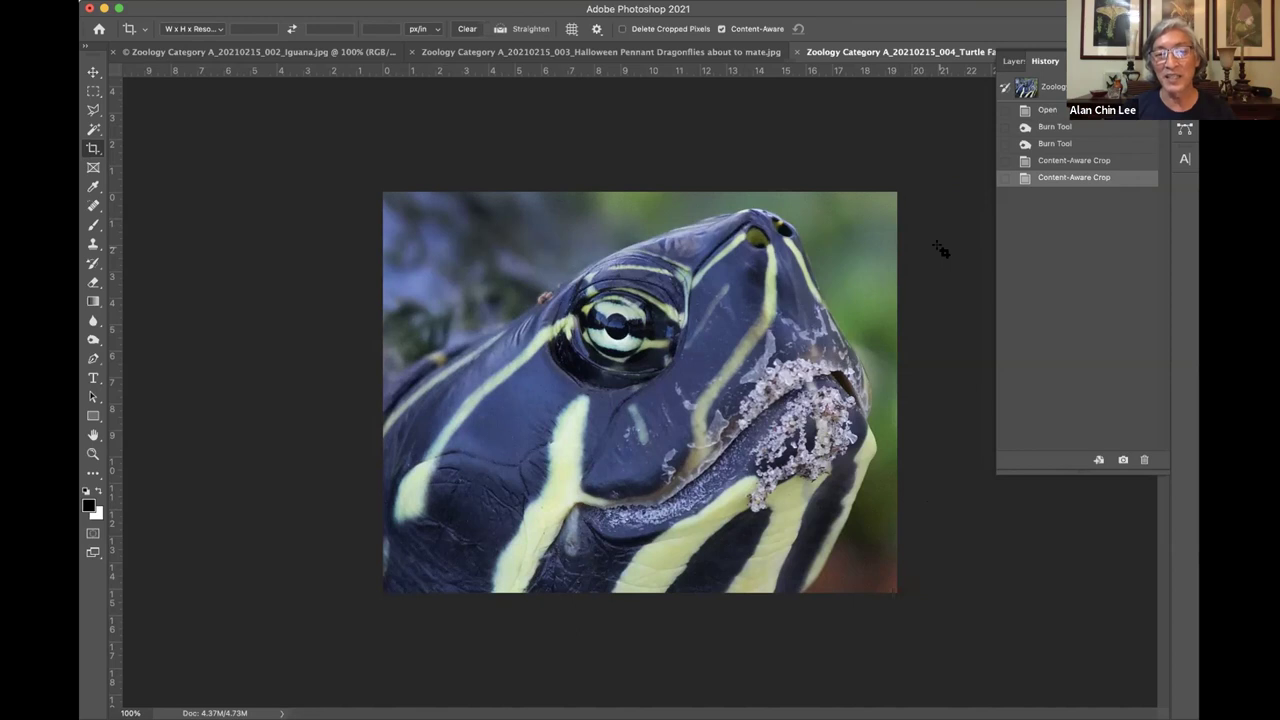
key(super)
key(super+w)
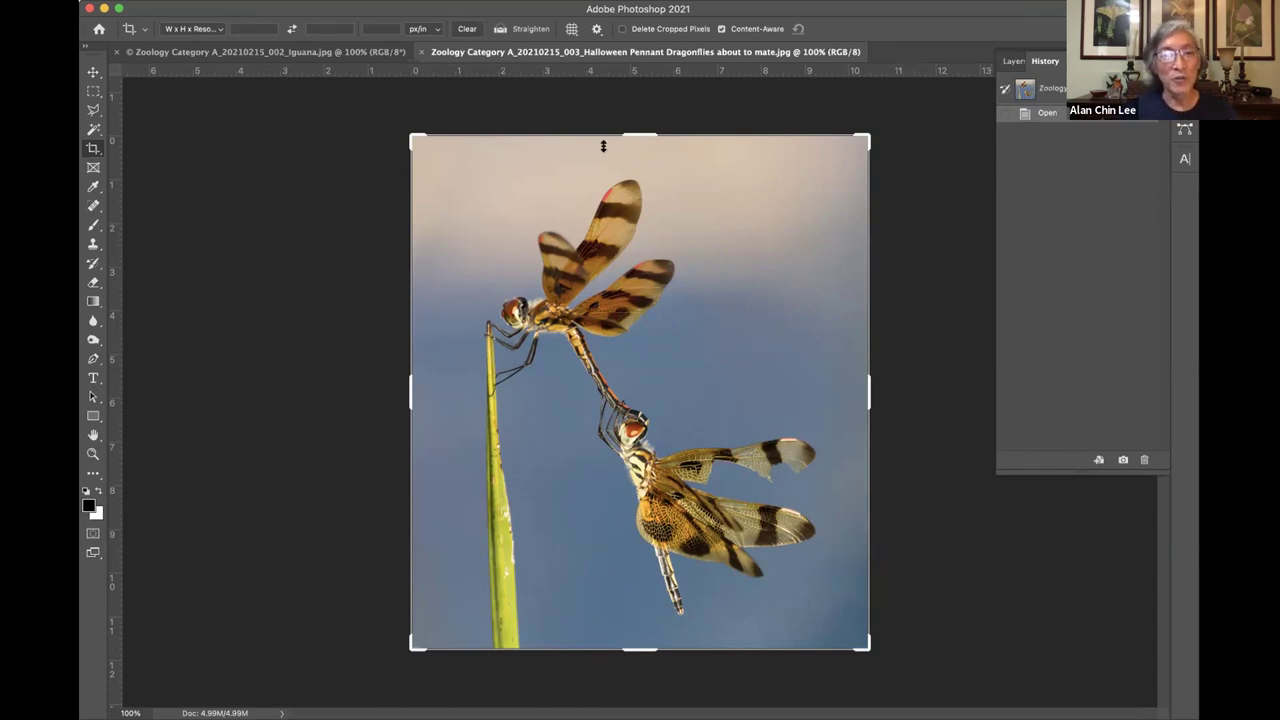
- Straighten the dragonfly photo so the grass blade stands vertical, and crop narrow strips off its left and right edges
click(501, 30)
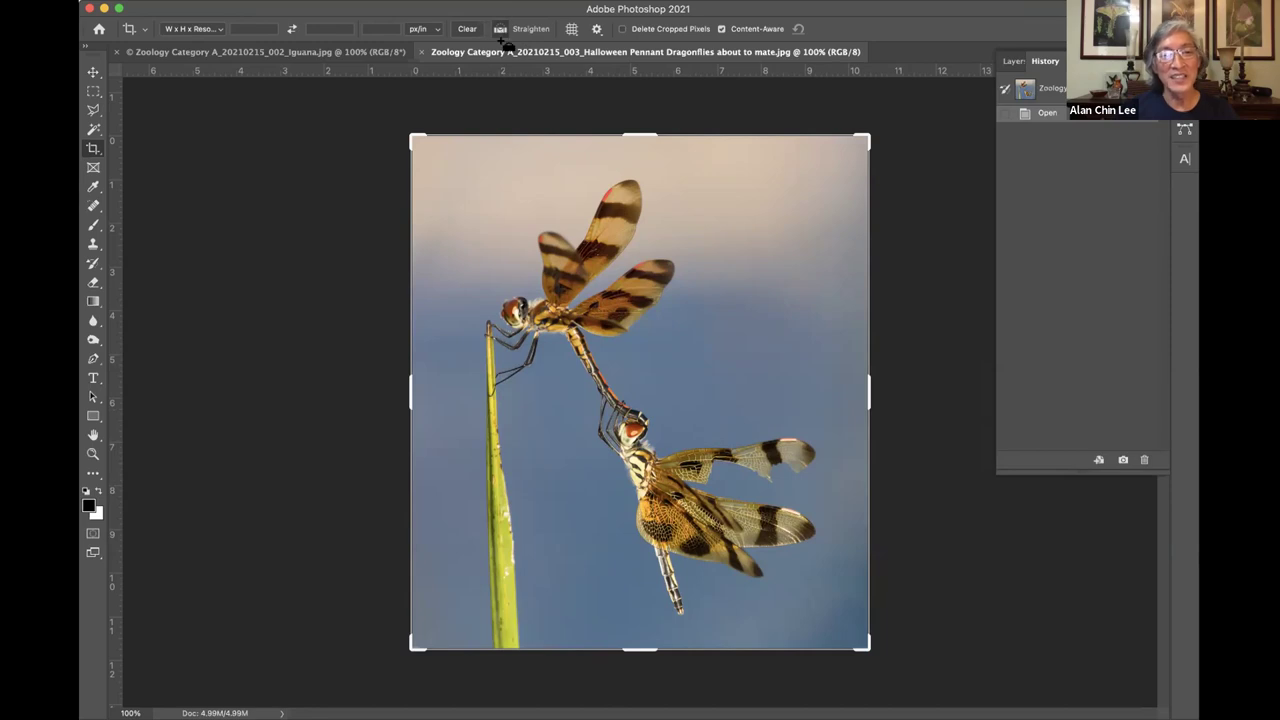
drag(503, 645, 487, 338)
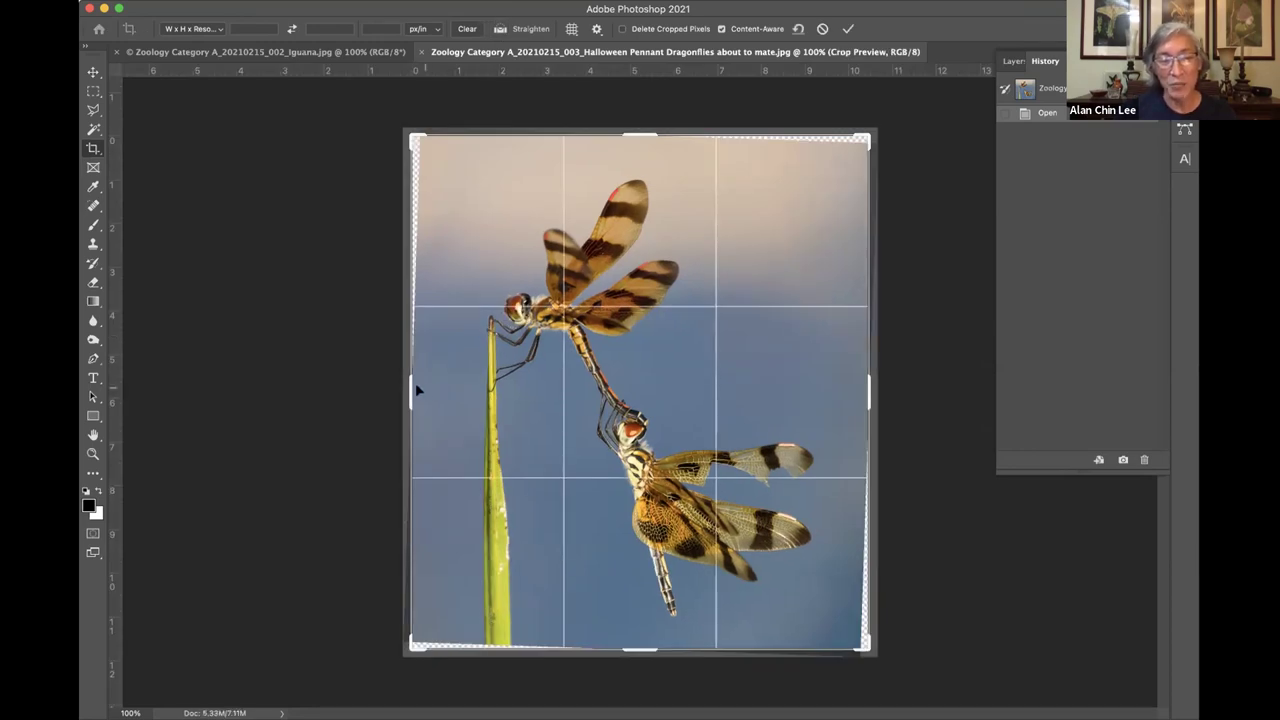
mouse_move(410, 384)
mouse_down()
mouse_move(418, 376)
mouse_move(414, 386)
mouse_up()
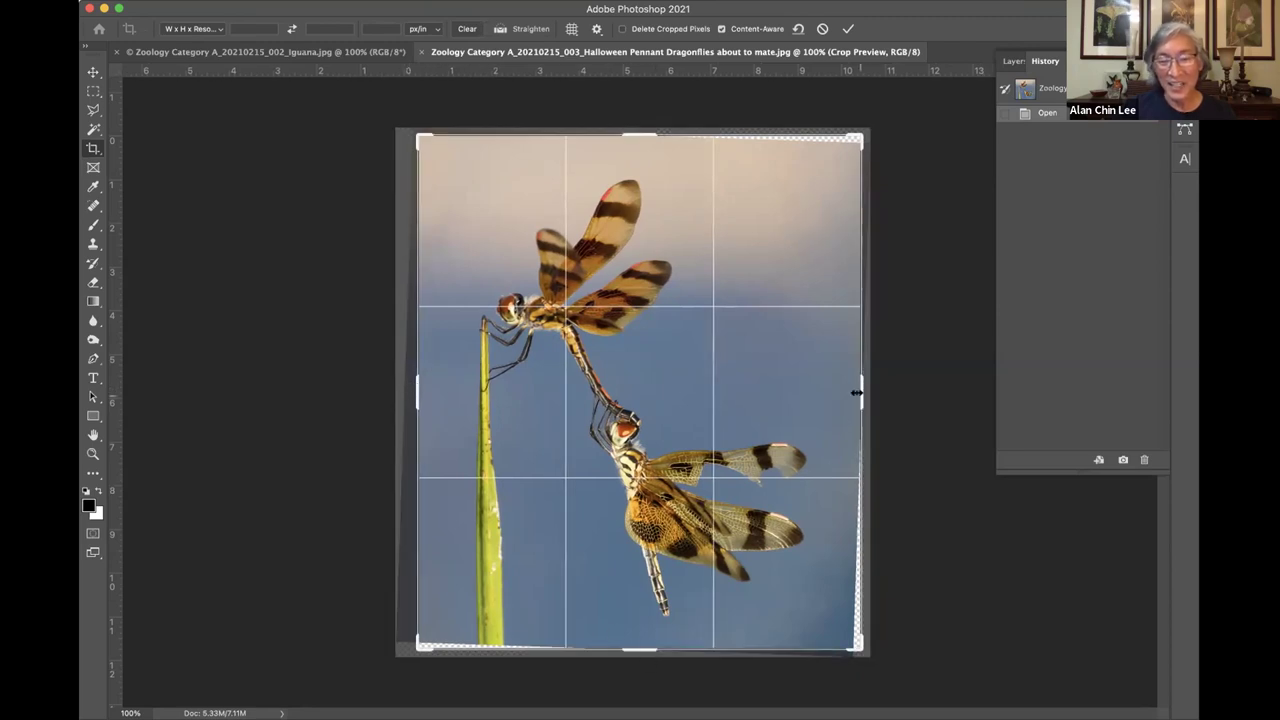
drag(857, 393, 848, 394)
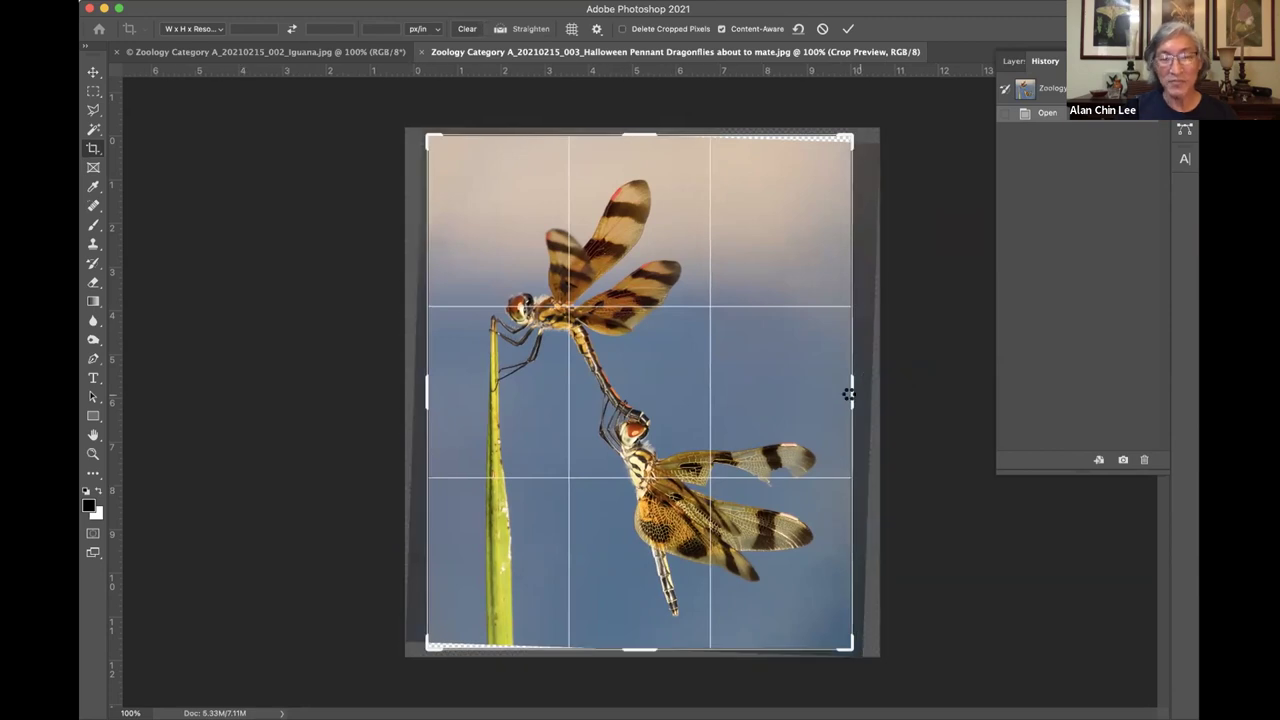
key(Return)
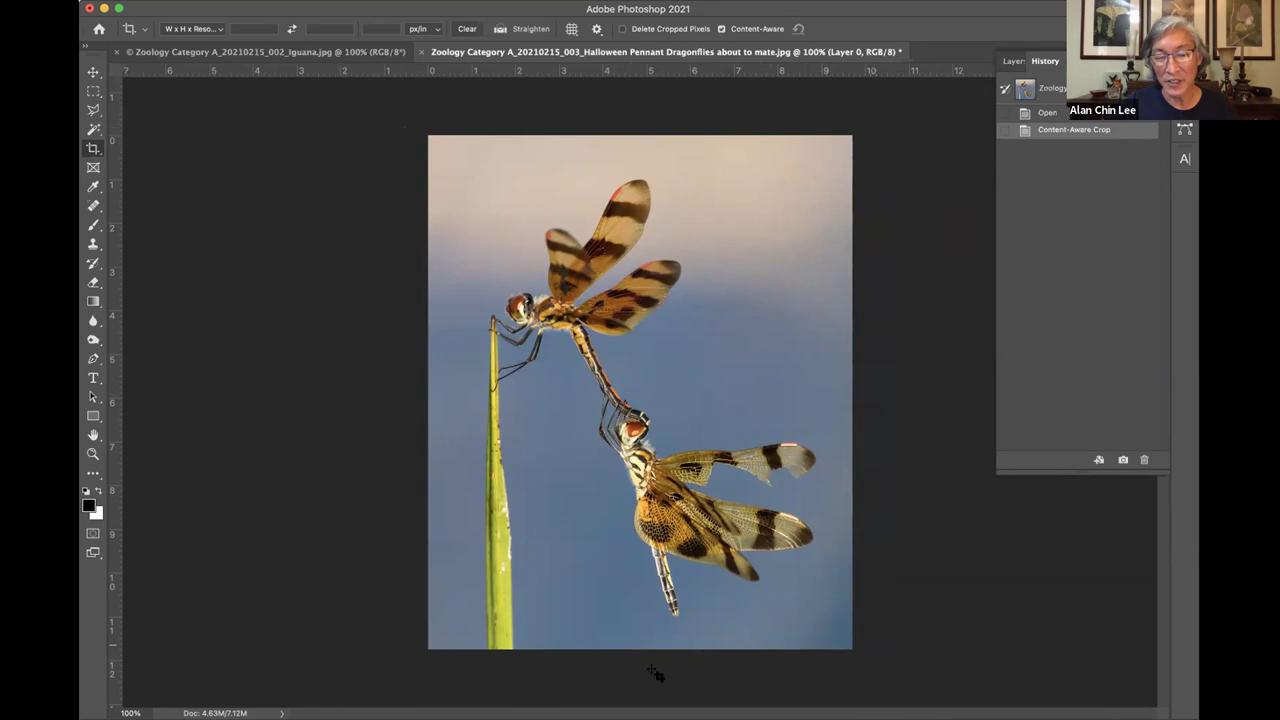
- Compare the dragonfly photo before and after the straightening crop using its history states, finishing on the cropped version
click(1058, 113)
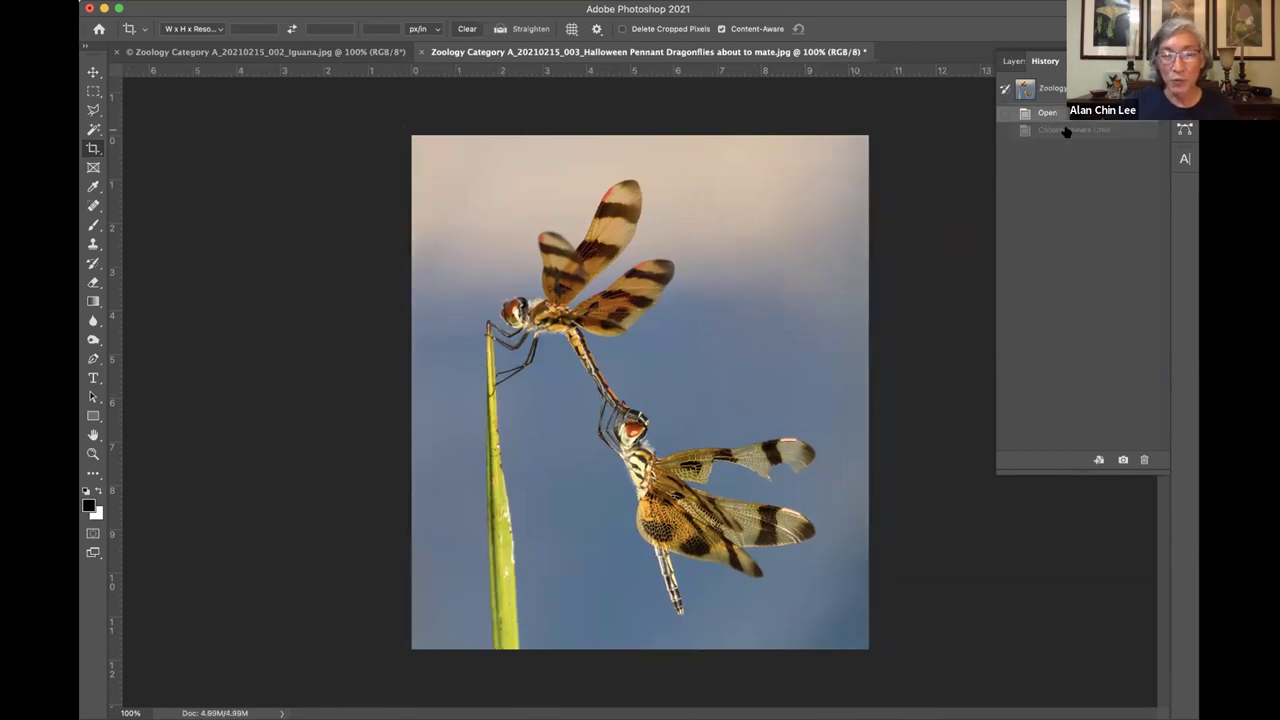
click(1066, 130)
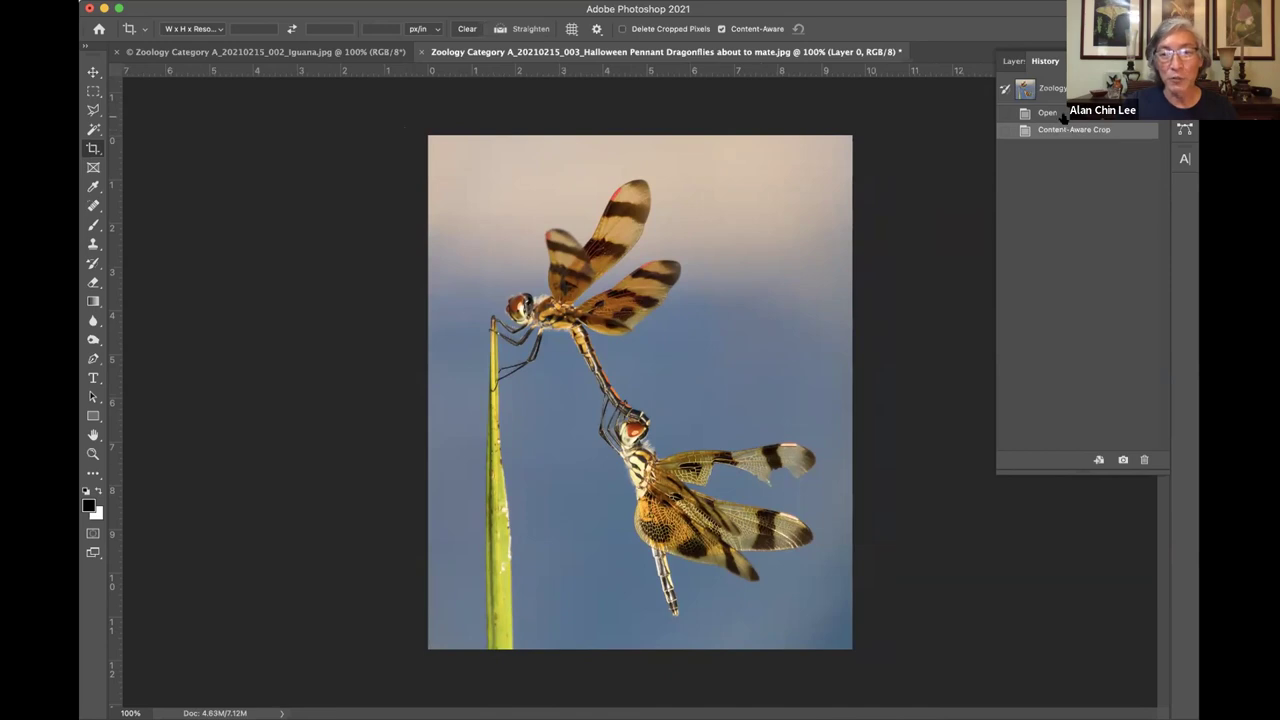
click(1062, 114)
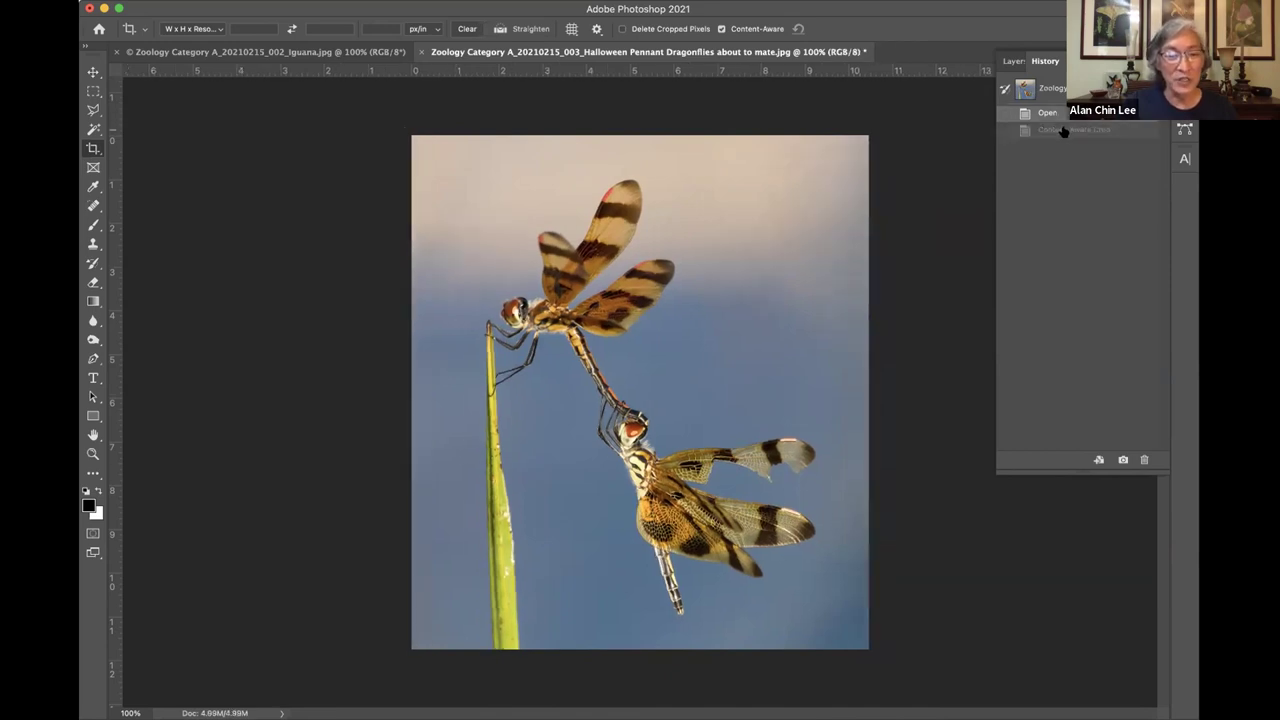
click(1064, 131)
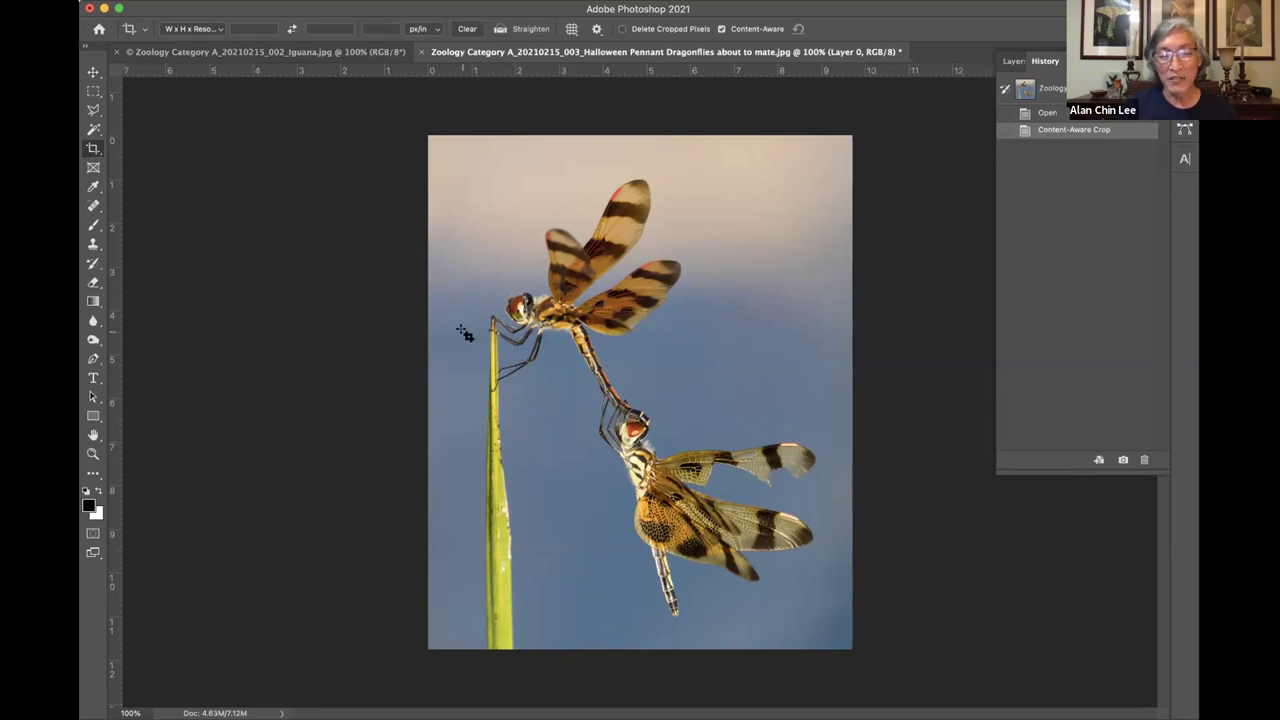
click(1062, 114)
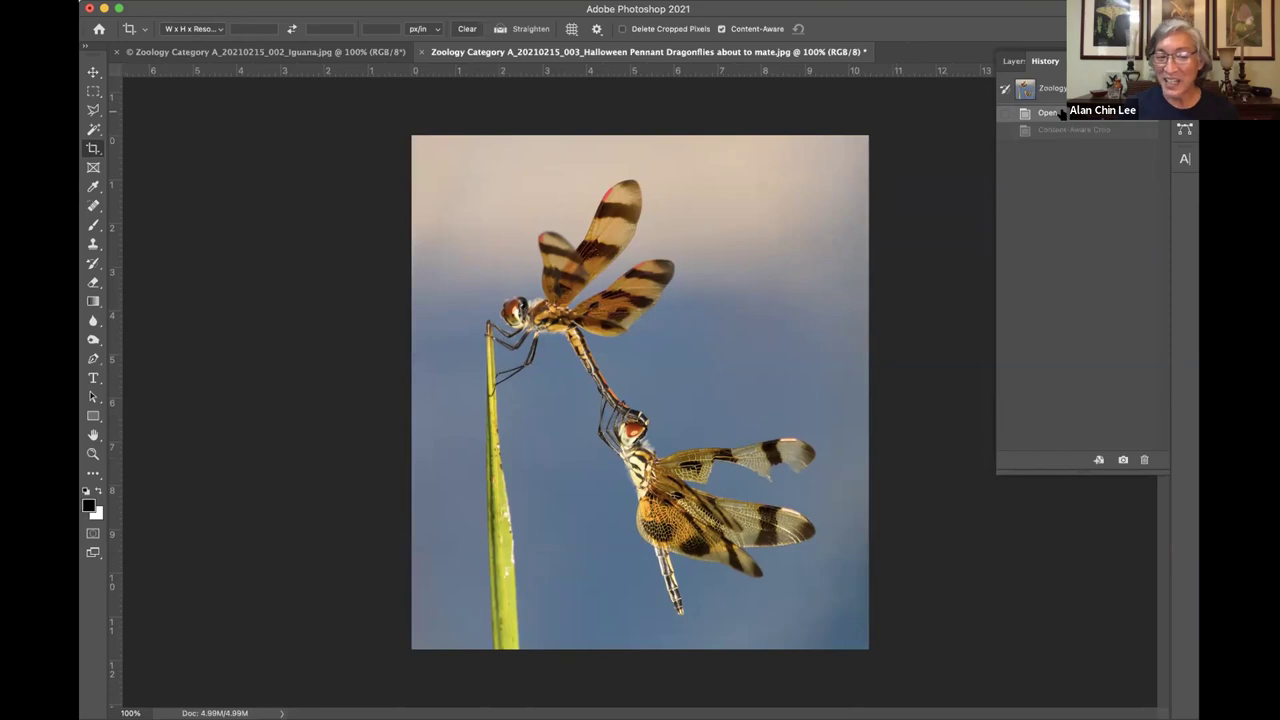
click(1062, 131)
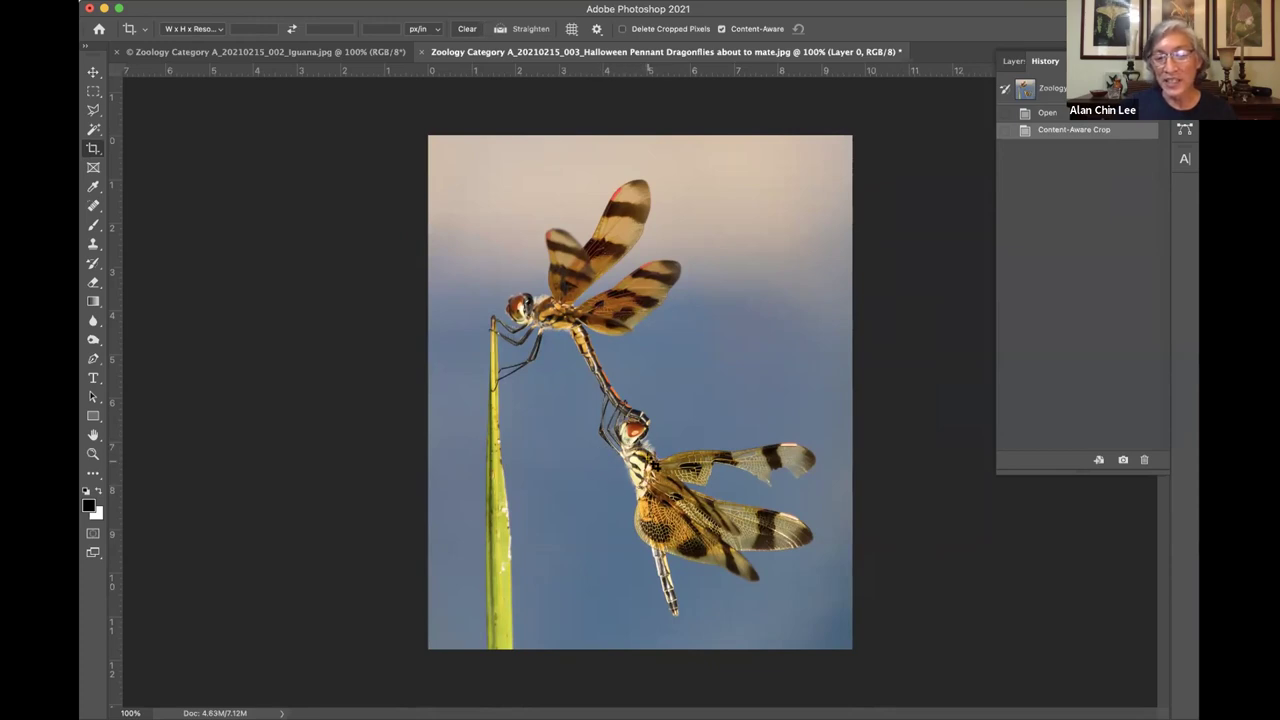
- Start a Shadows/Highlights adjustment on the dragonfly photo with the shadows amount set to 25%
click(271, 5)
mouse_move(283, 31)
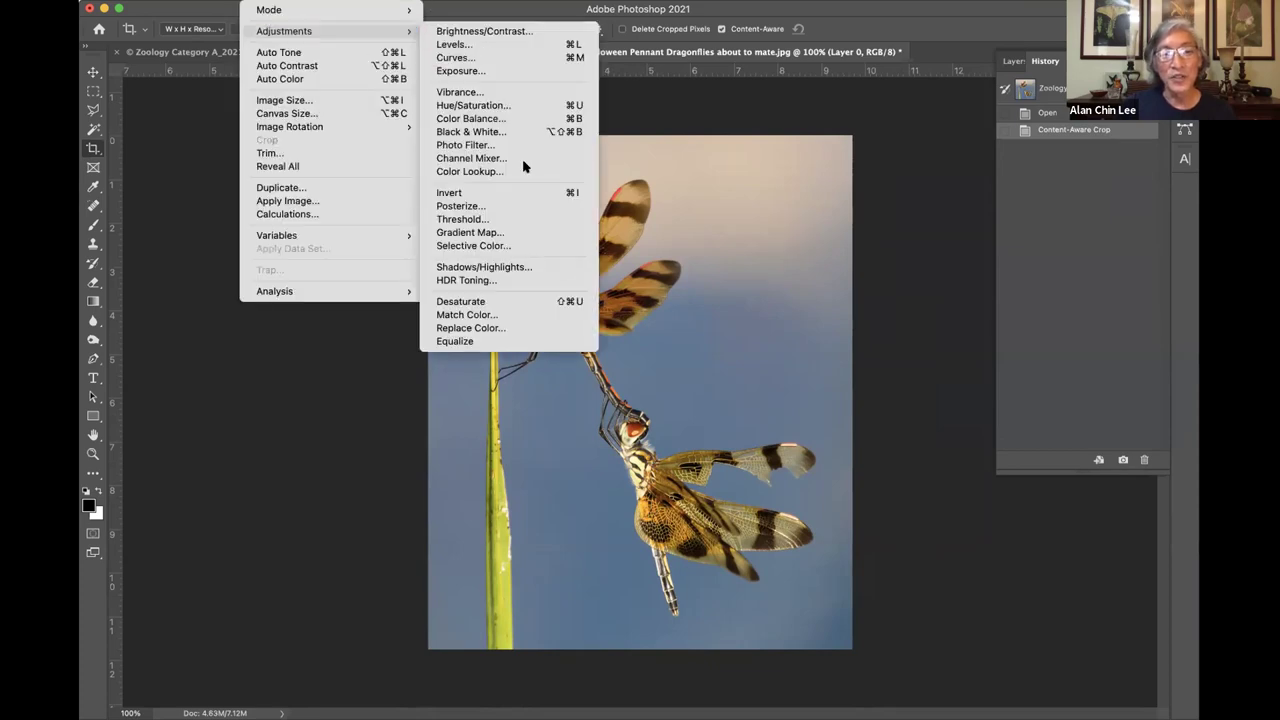
click(541, 267)
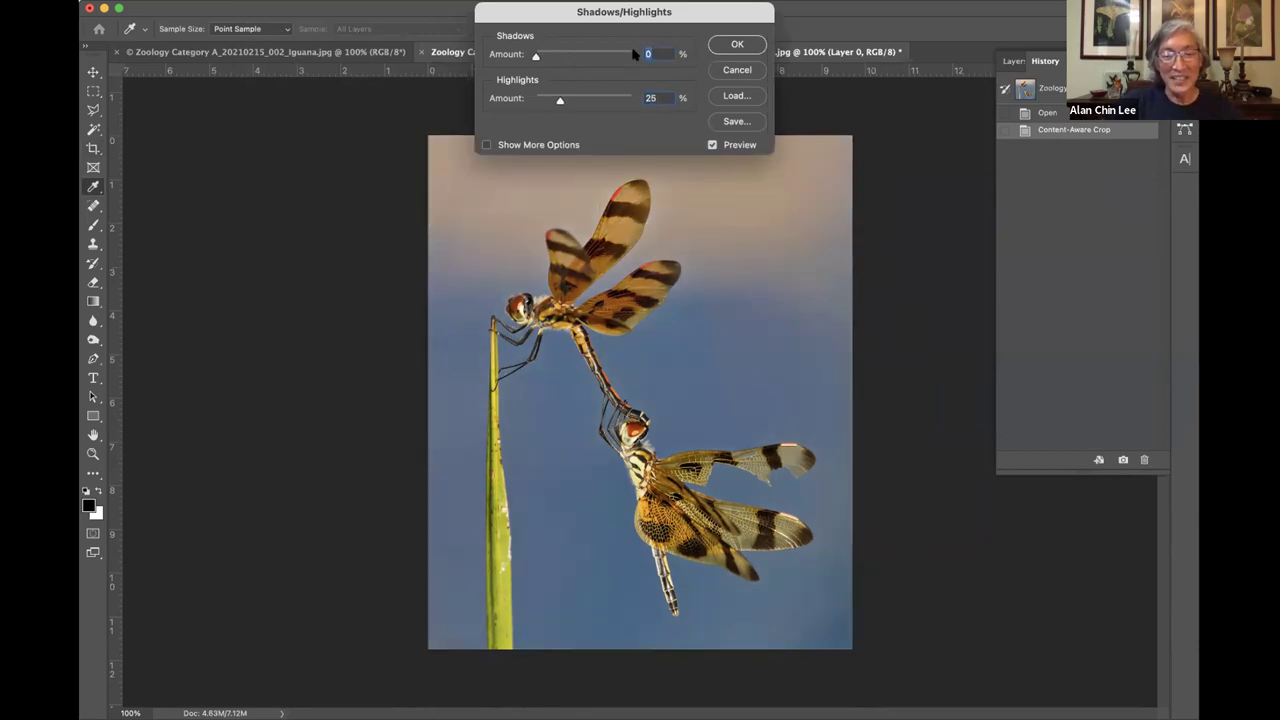
text(25)
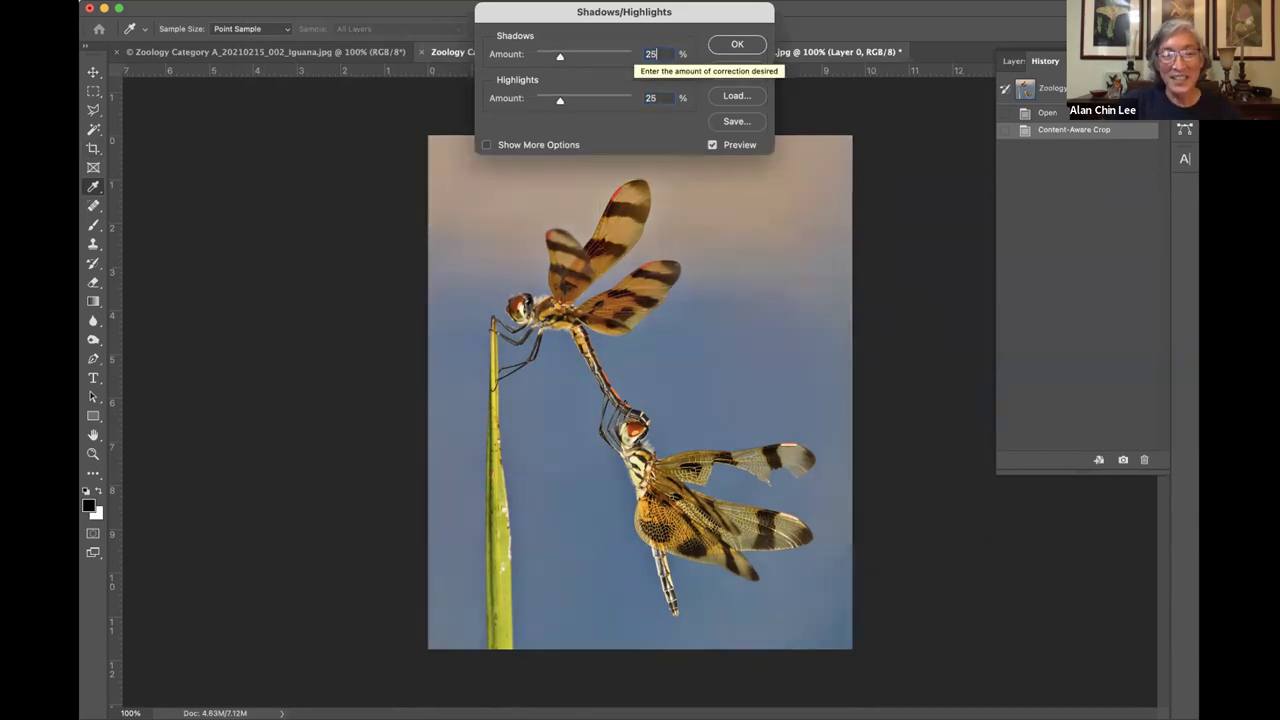
- Compare the dragonfly photo with and without the Shadows/Highlights preview, and apply the adjustment
click(711, 145)
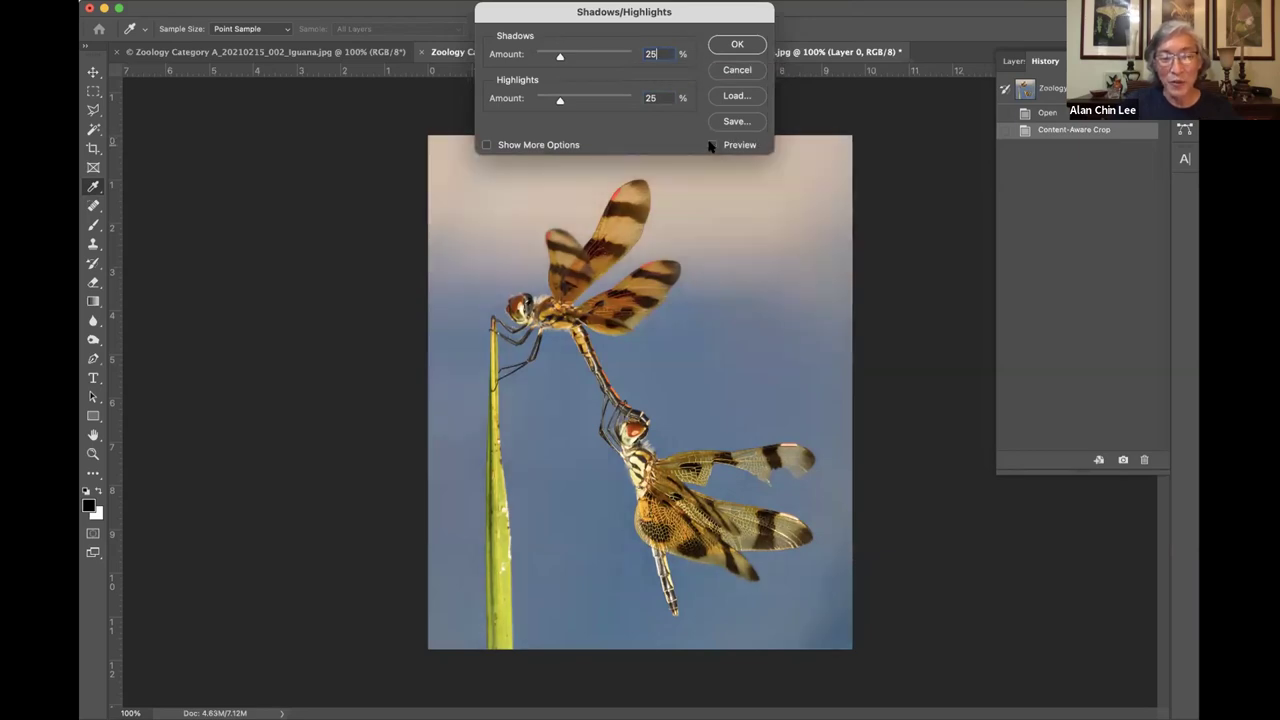
click(711, 145)
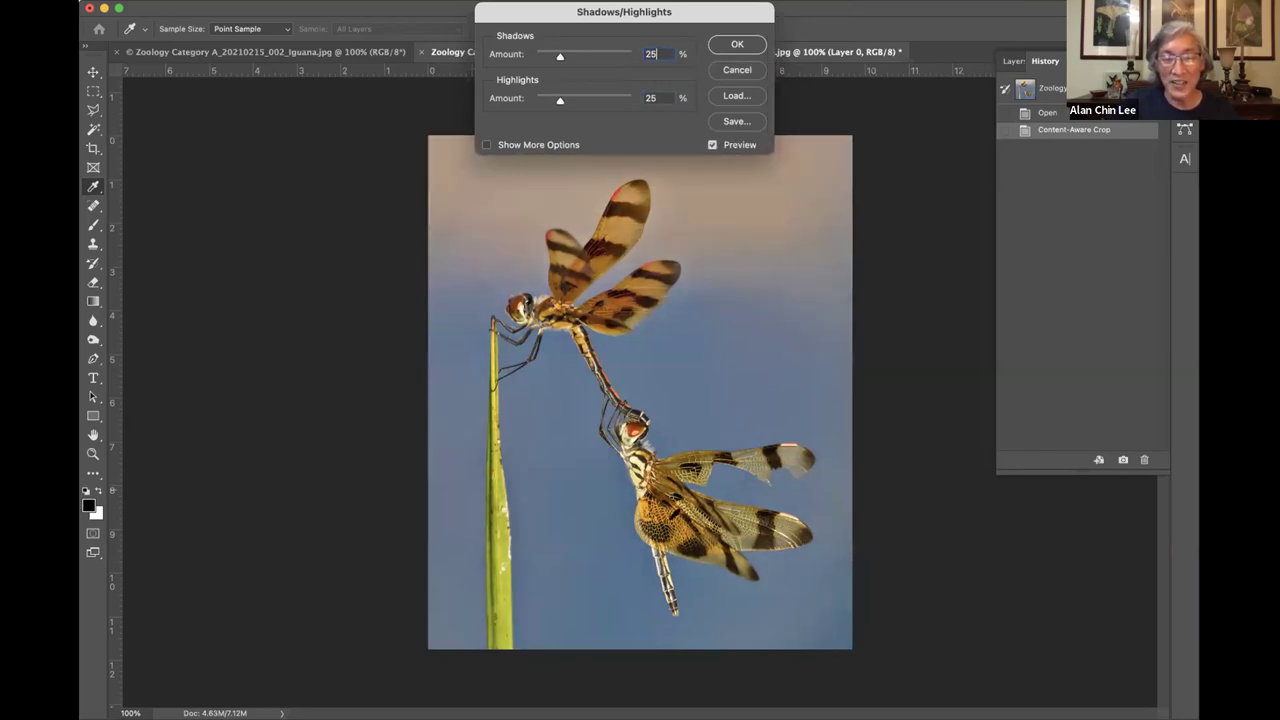
click(712, 145)
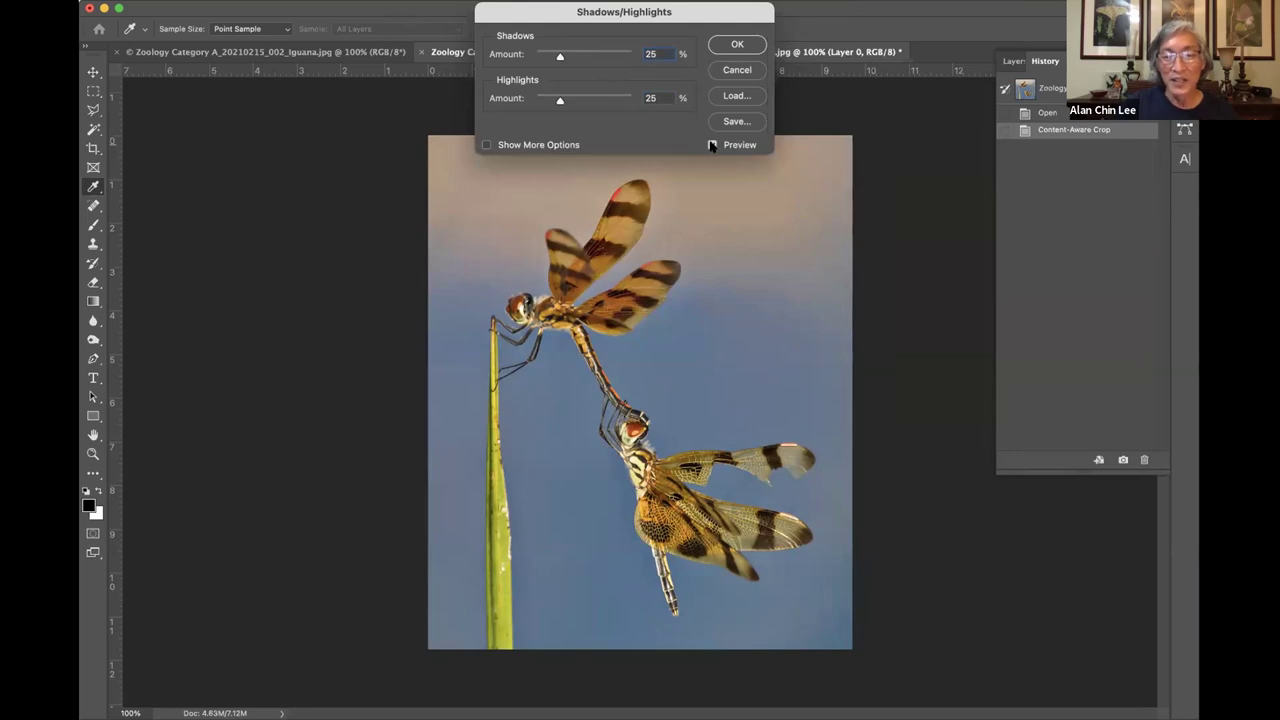
click(712, 145)
click(711, 145)
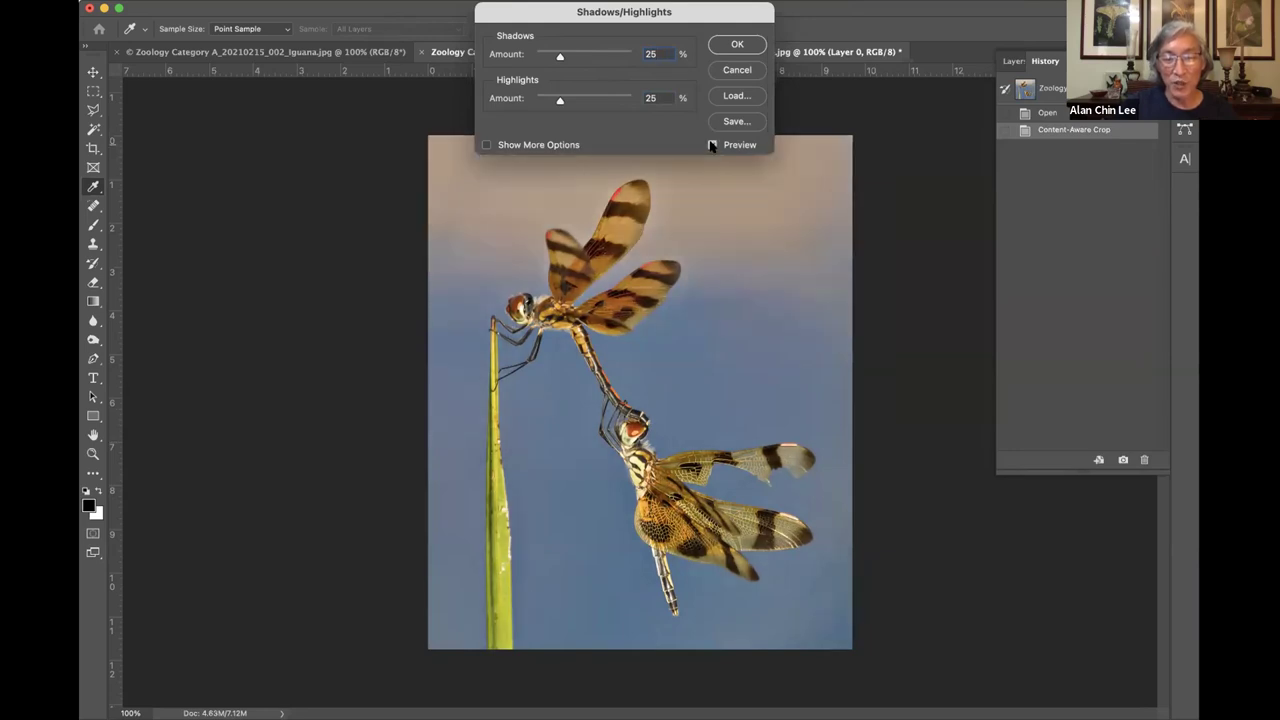
click(712, 145)
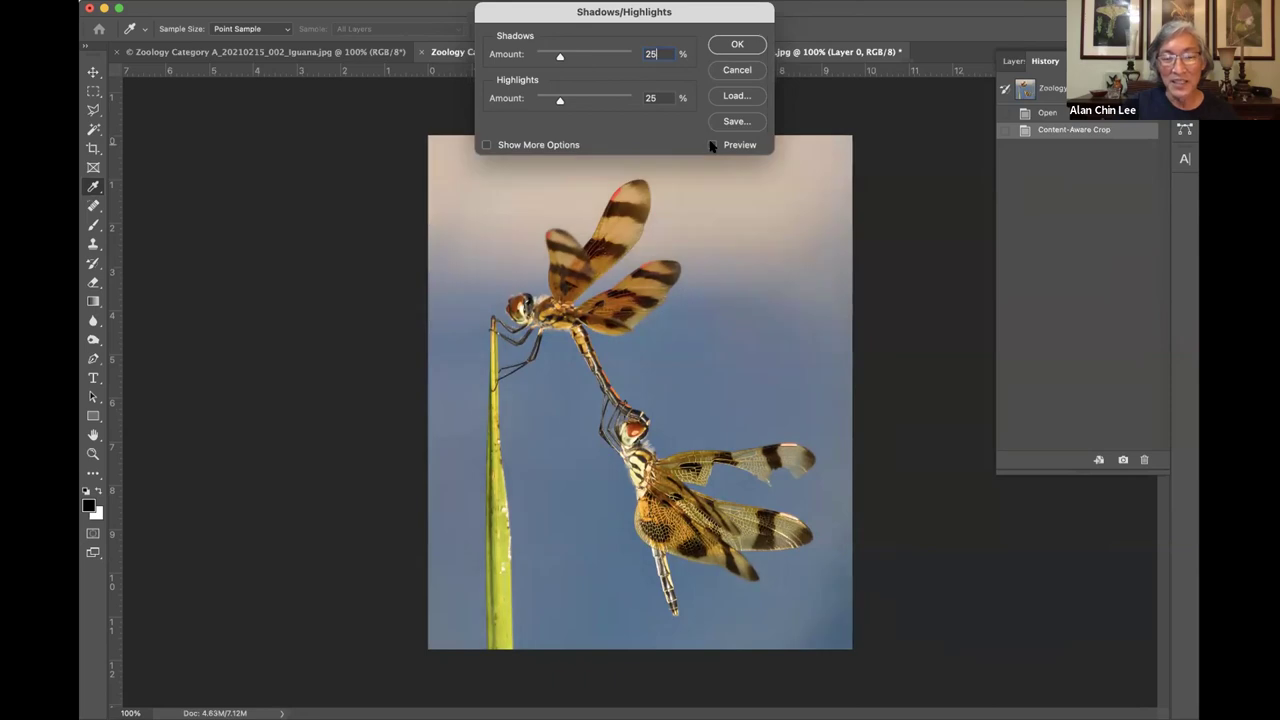
click(712, 145)
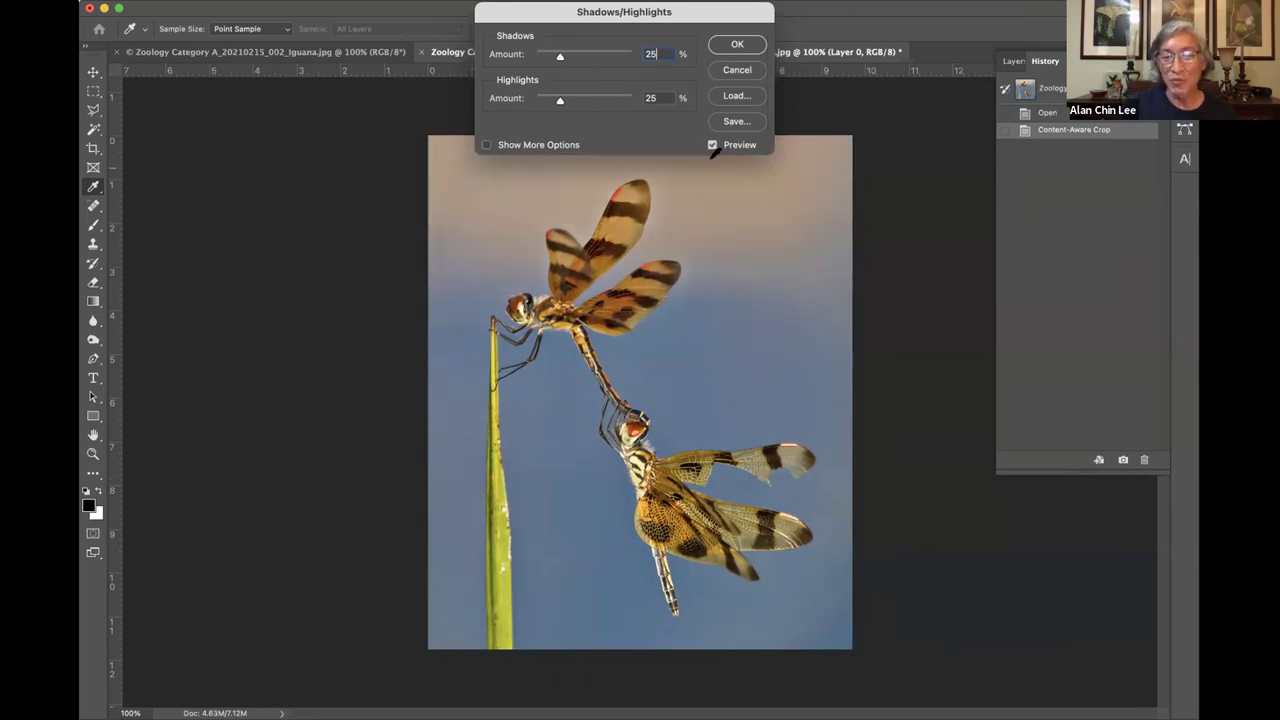
click(735, 47)
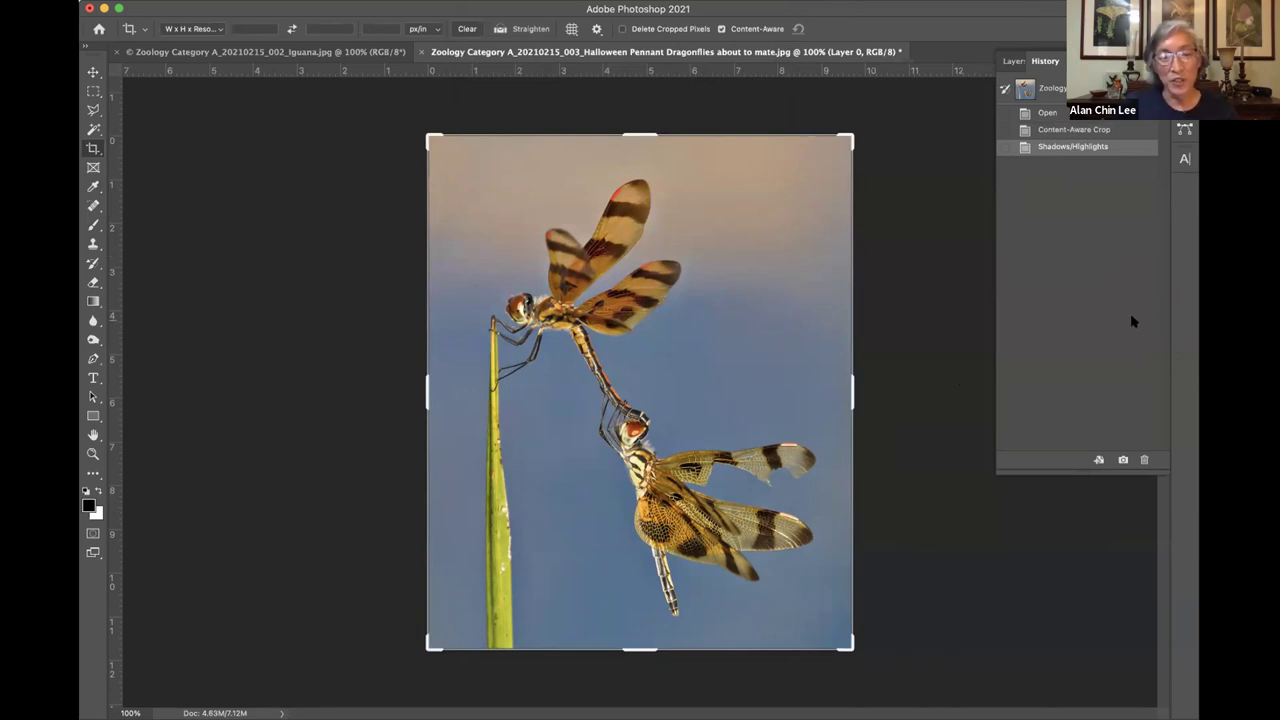
- Close the dragonfly photo without saving its changes, view the iguana photo without the crop frame, and close it too
key(super+w)
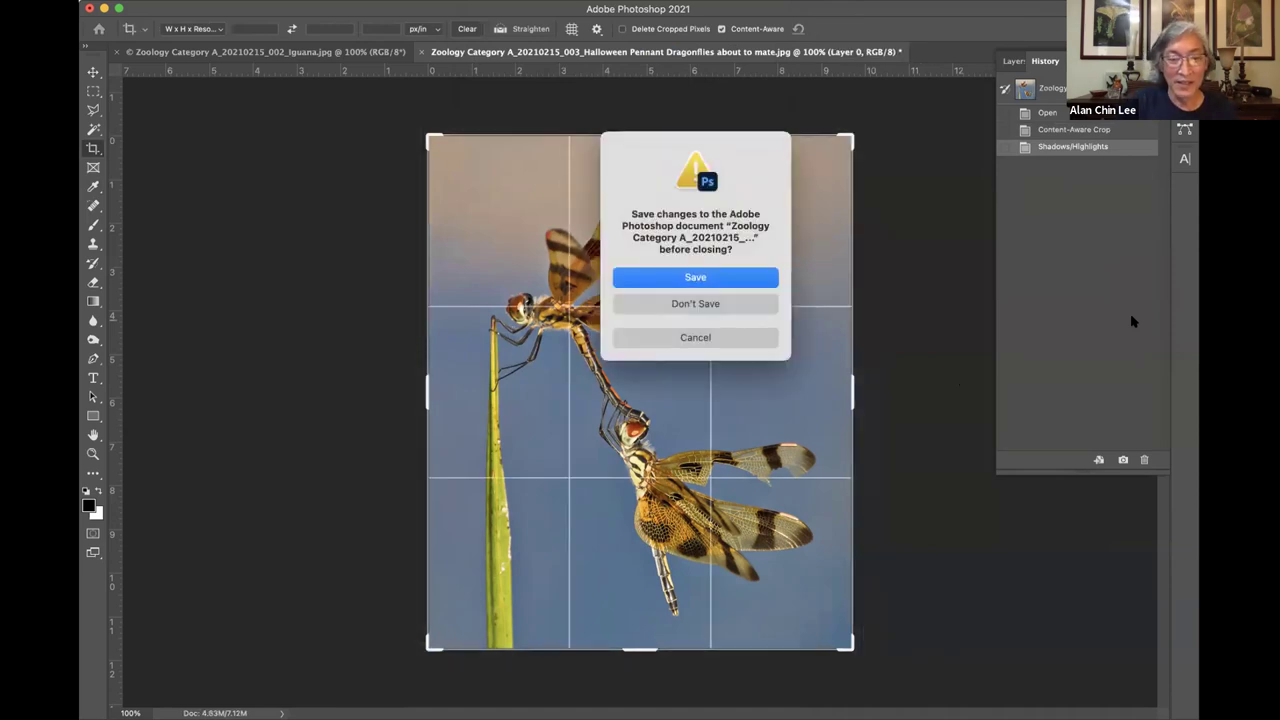
key(super+d)
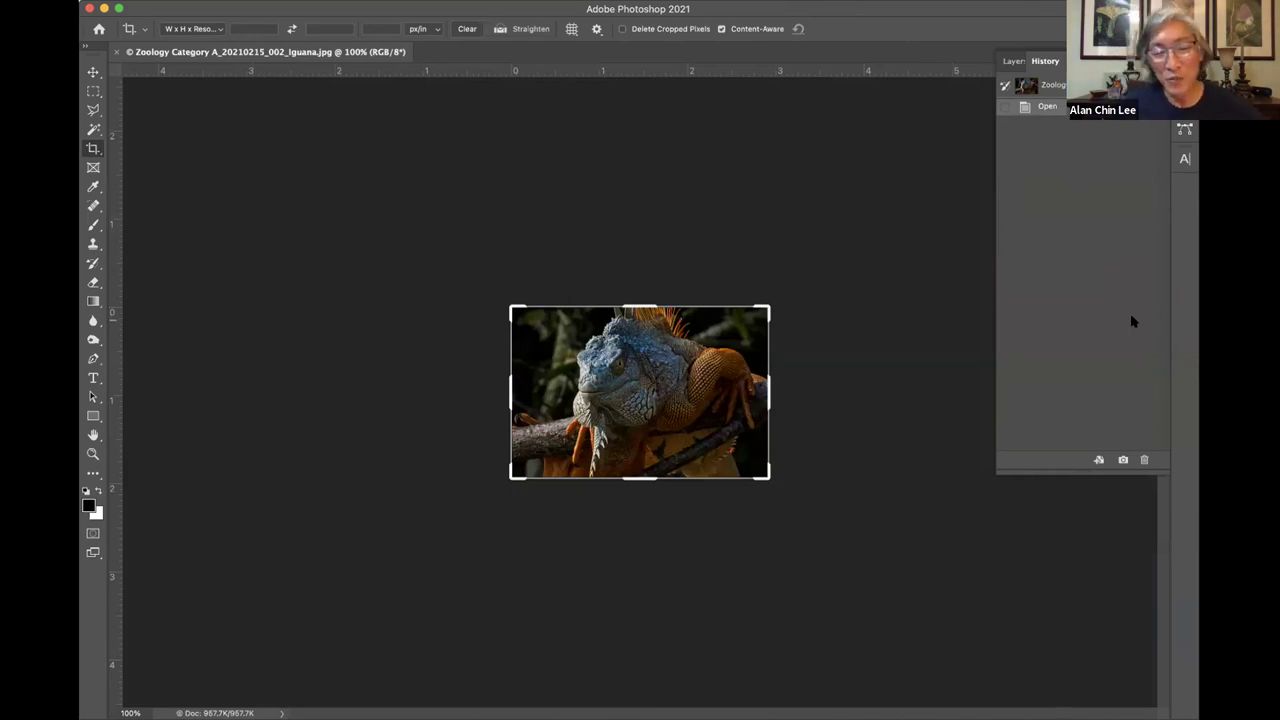
key(v)
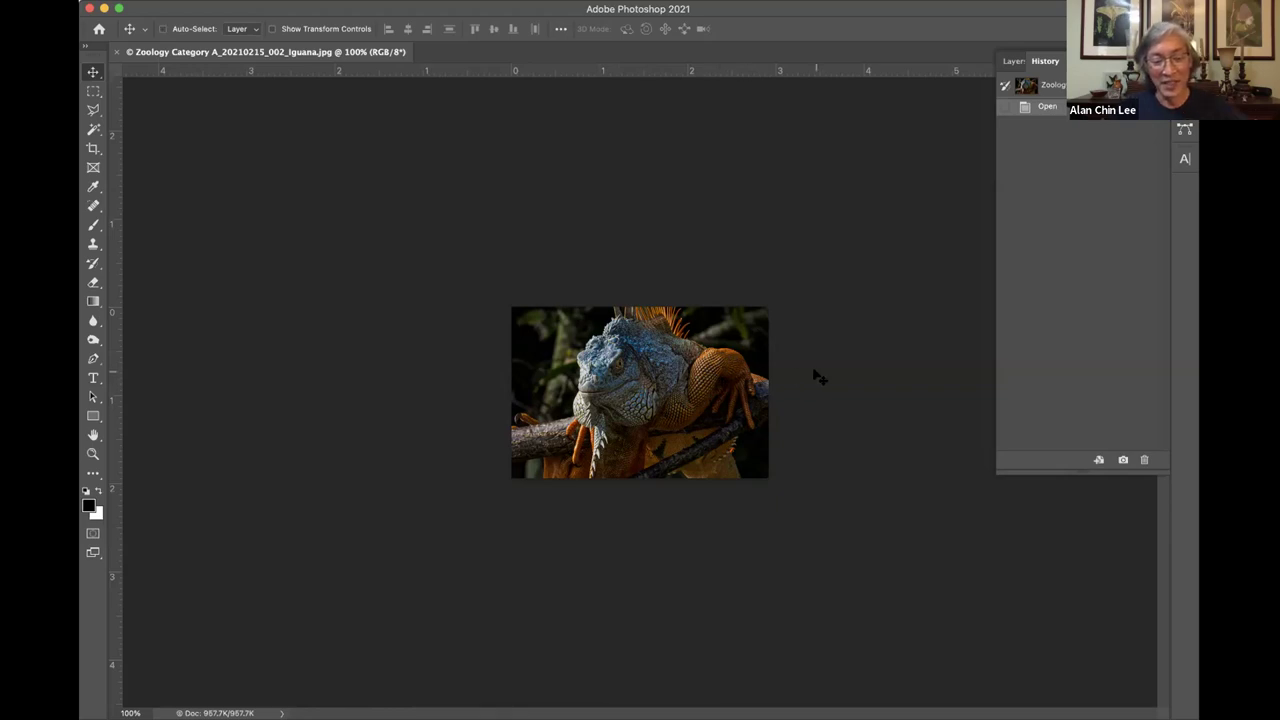
key(super+w)
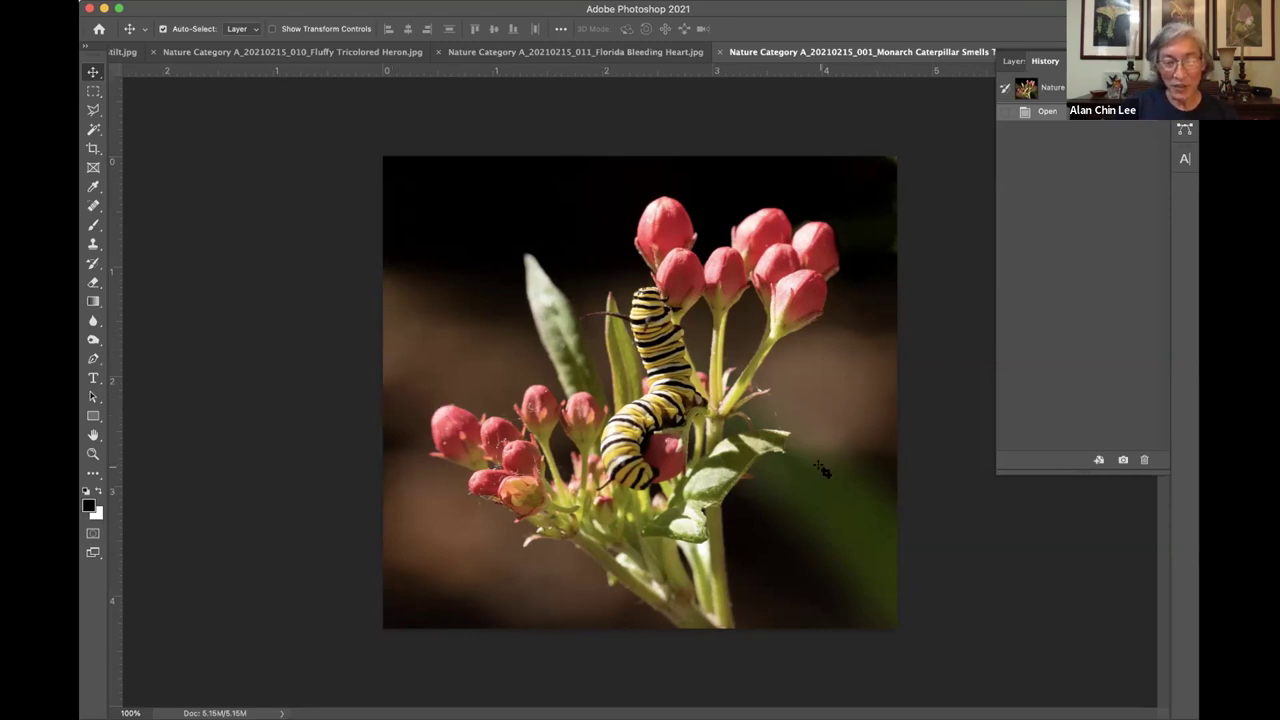
- Crop the monarch caterpillar photo on its right and bottom edges and more heavily on its left, cutting into the lower-left buds
key(c)
drag(893, 390, 874, 398)
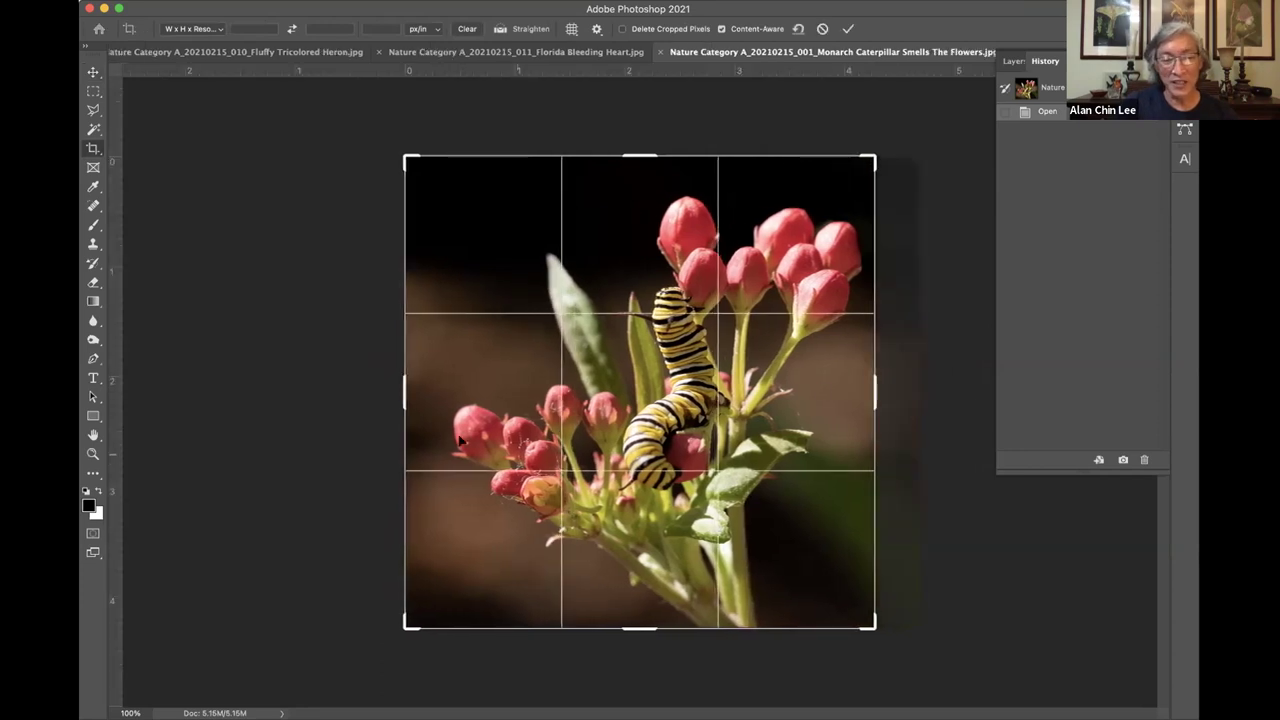
drag(402, 401, 416, 401)
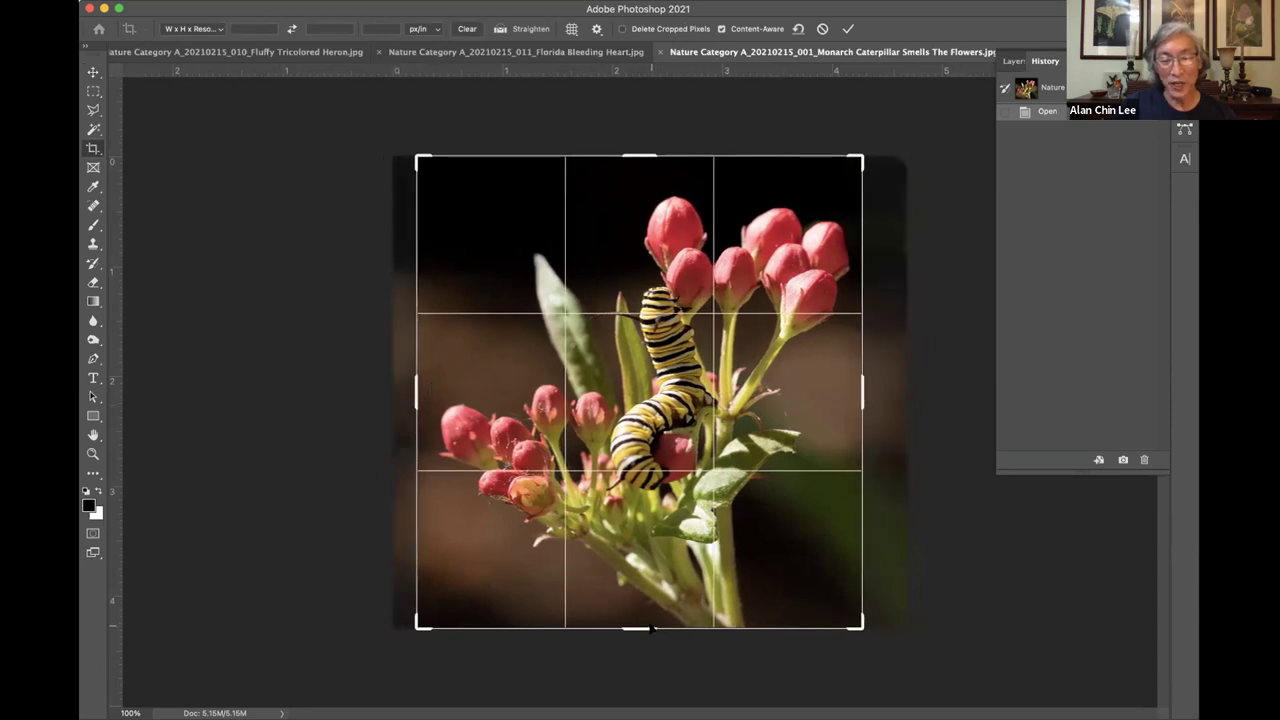
drag(650, 628, 650, 617)
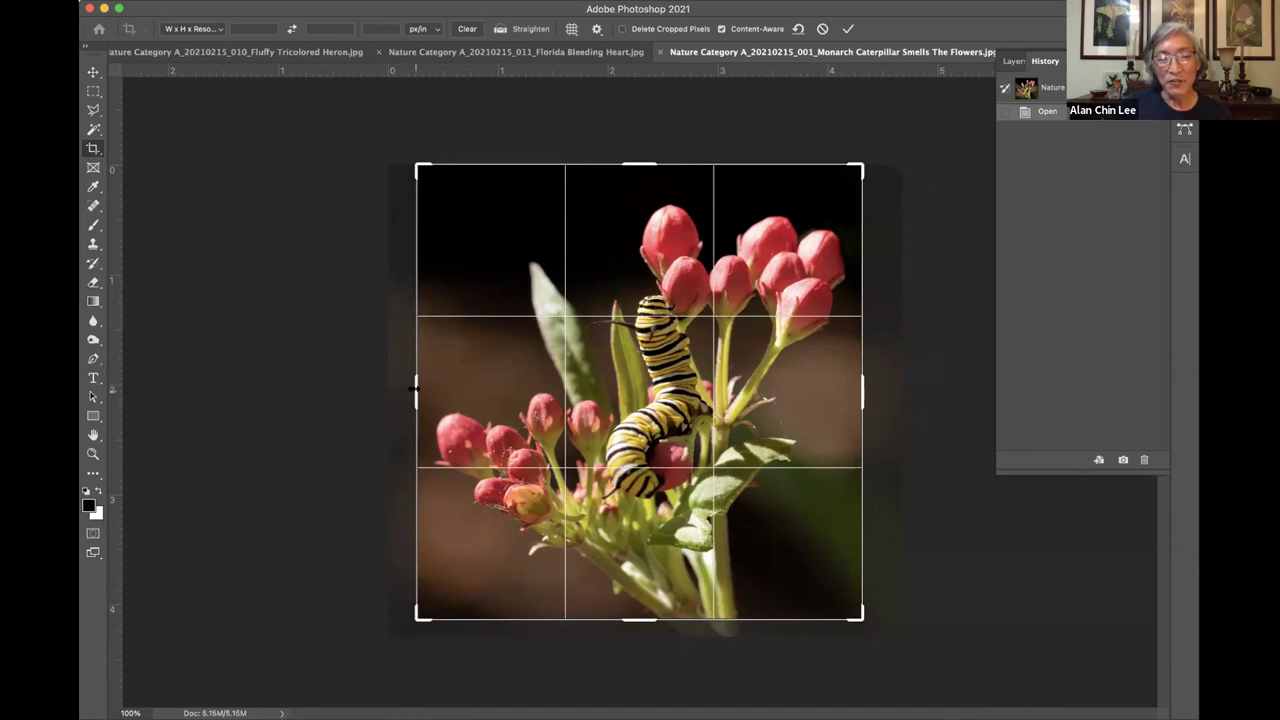
drag(418, 385, 463, 389)
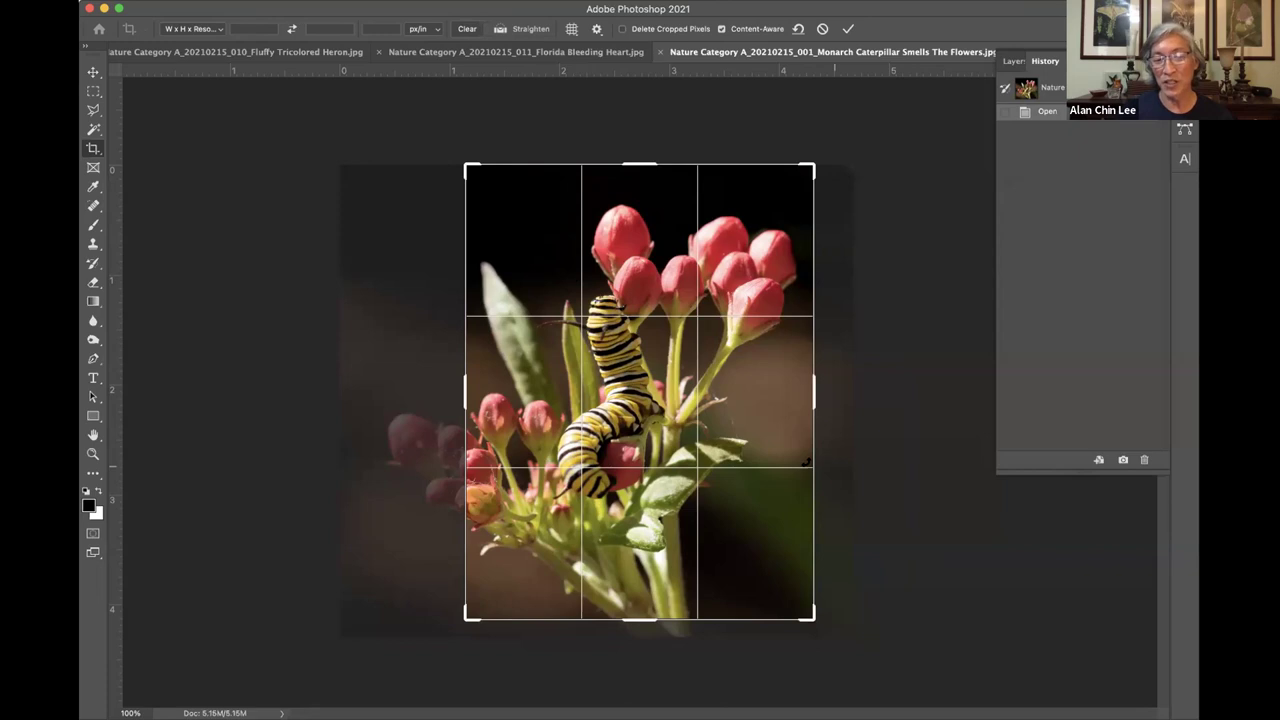
key(Return)
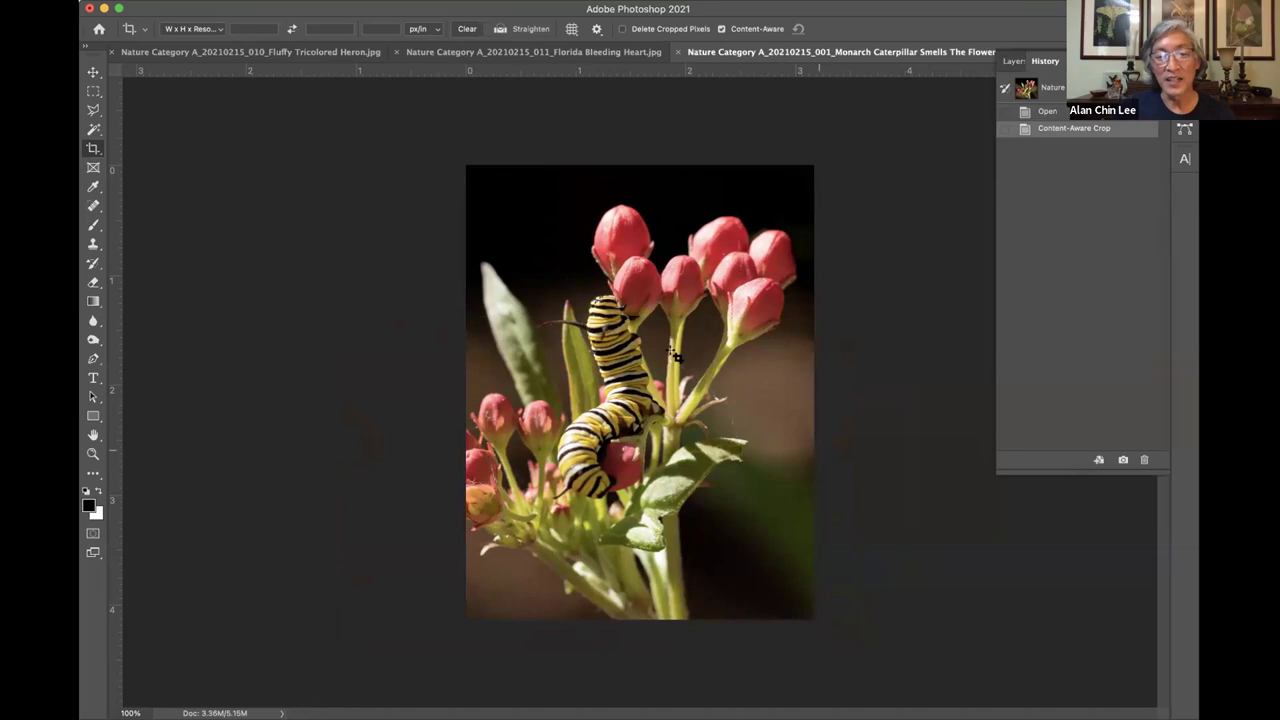
- Start a Shadows/Highlights adjustment on the caterpillar photo with shadows at 0% and highlights at 75%
click(255, 0)
mouse_move(369, 31)
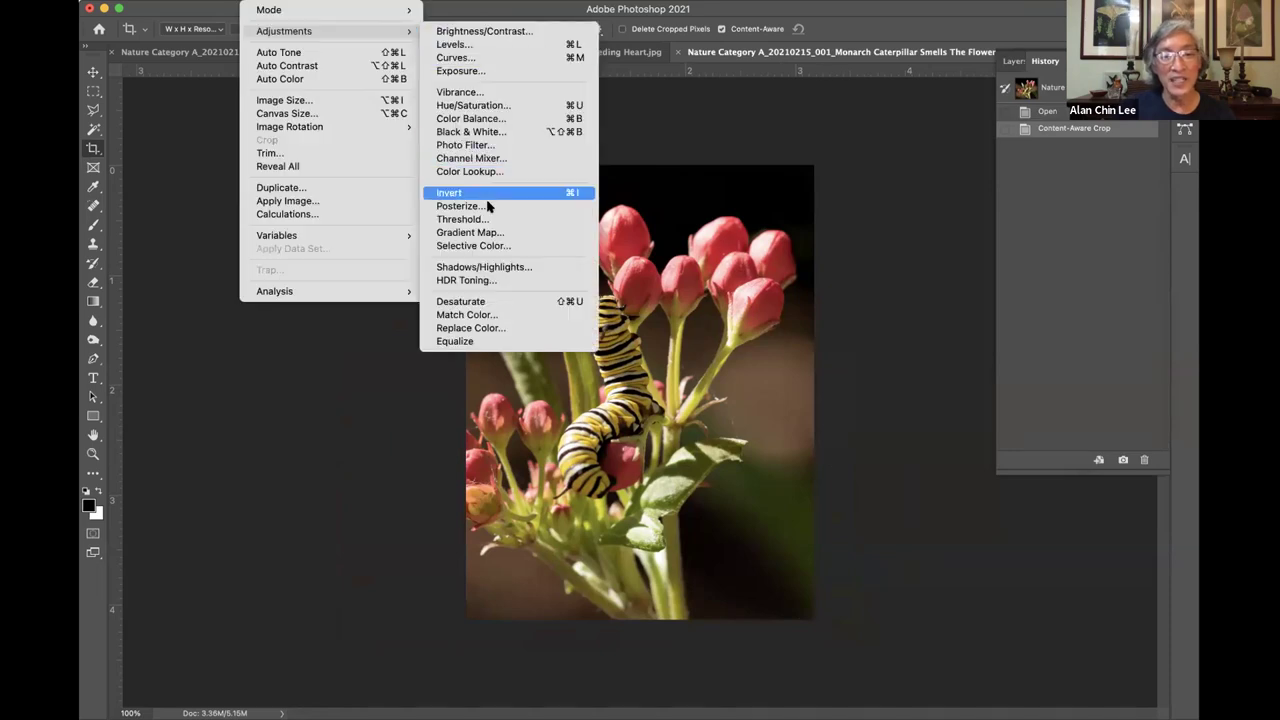
click(497, 266)
text(0)
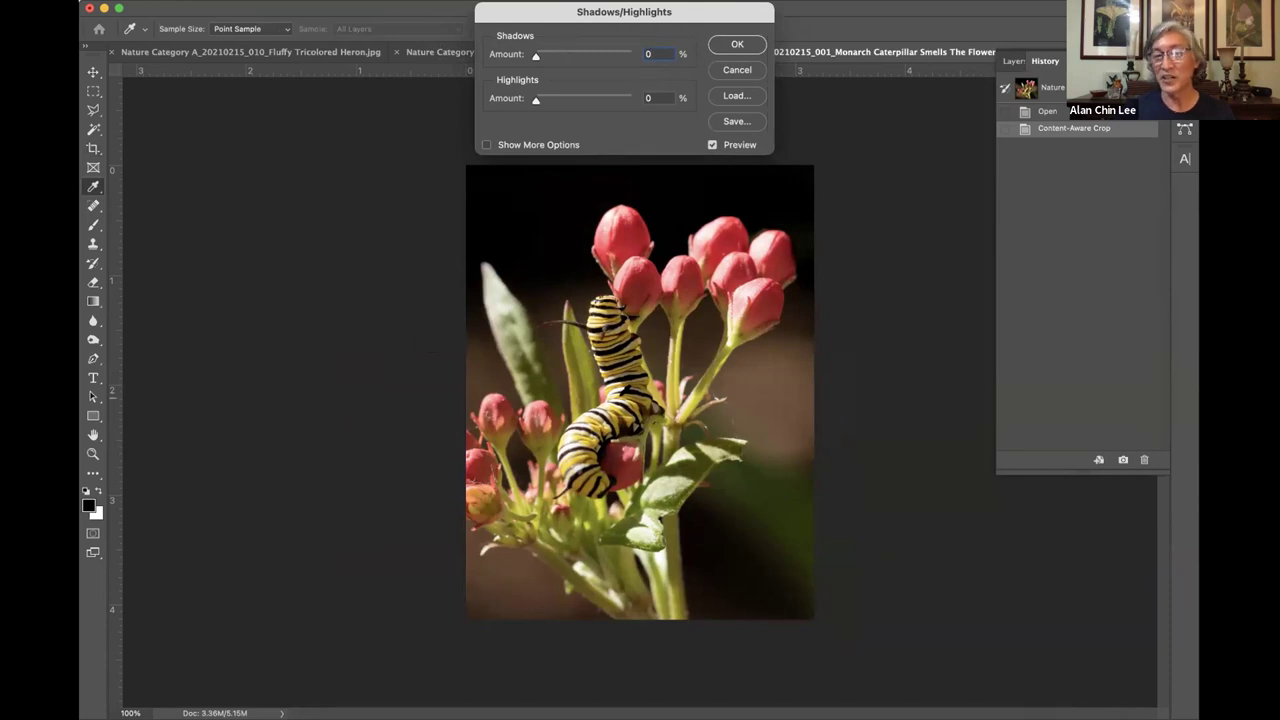
key(Tab)
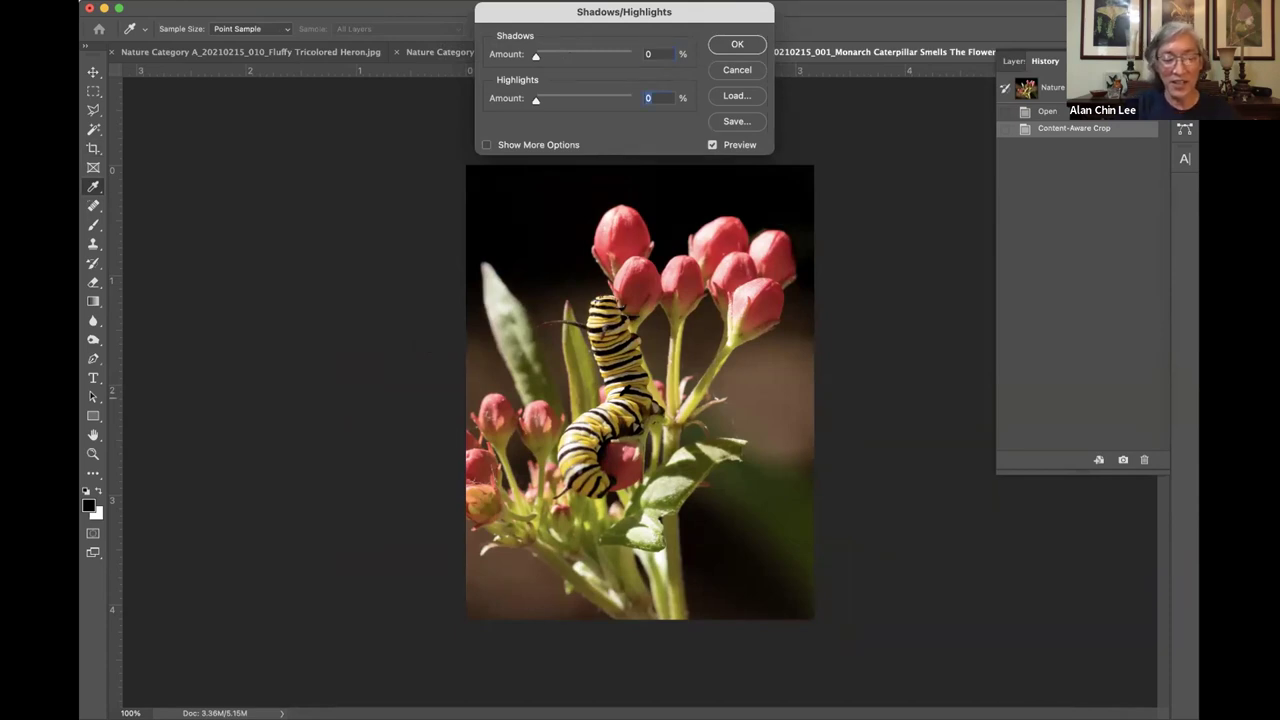
text(75)
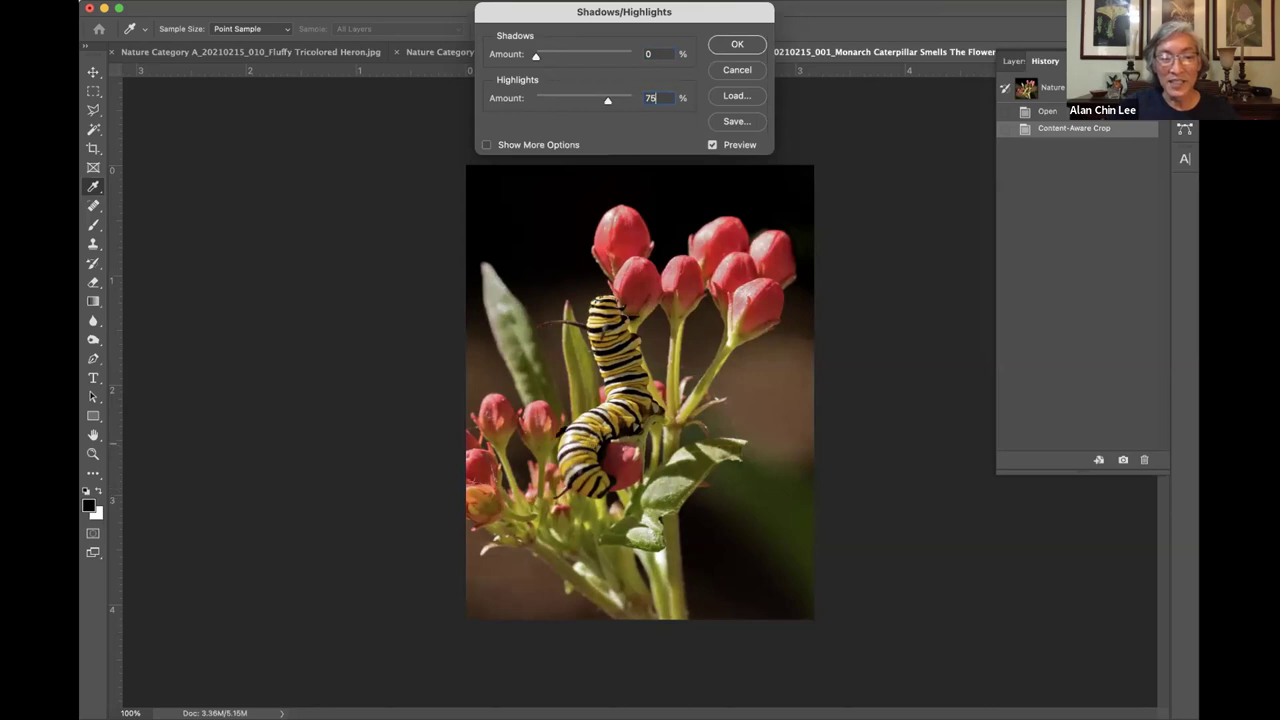
- Compare the caterpillar photo repeatedly with and without the Shadows/Highlights preview, ending with the preview on
click(712, 145)
click(712, 145)
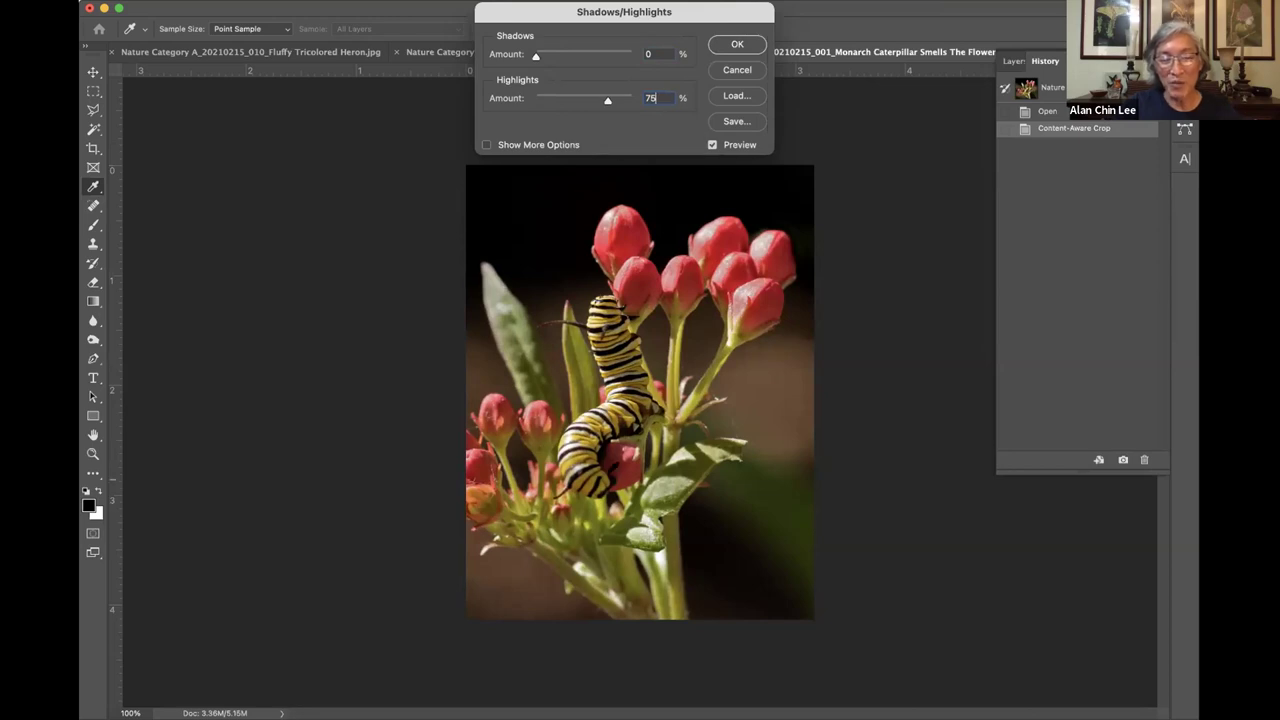
click(712, 145)
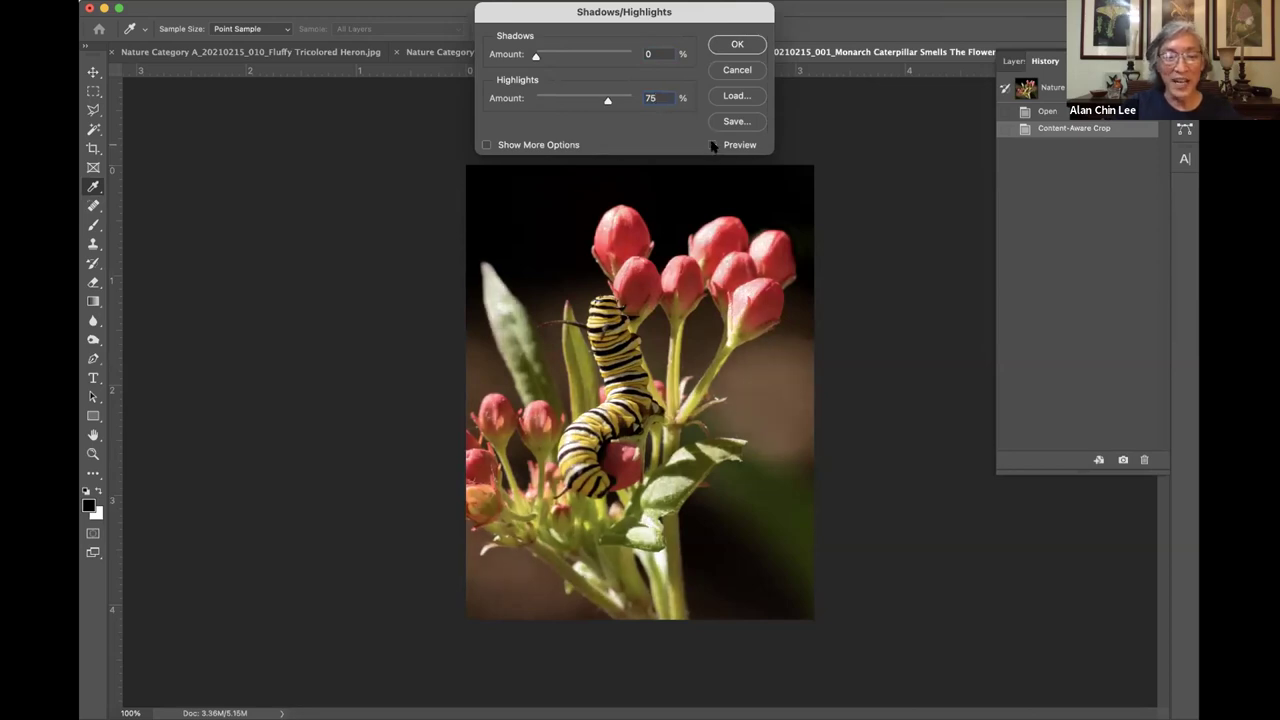
click(712, 145)
click(712, 145)
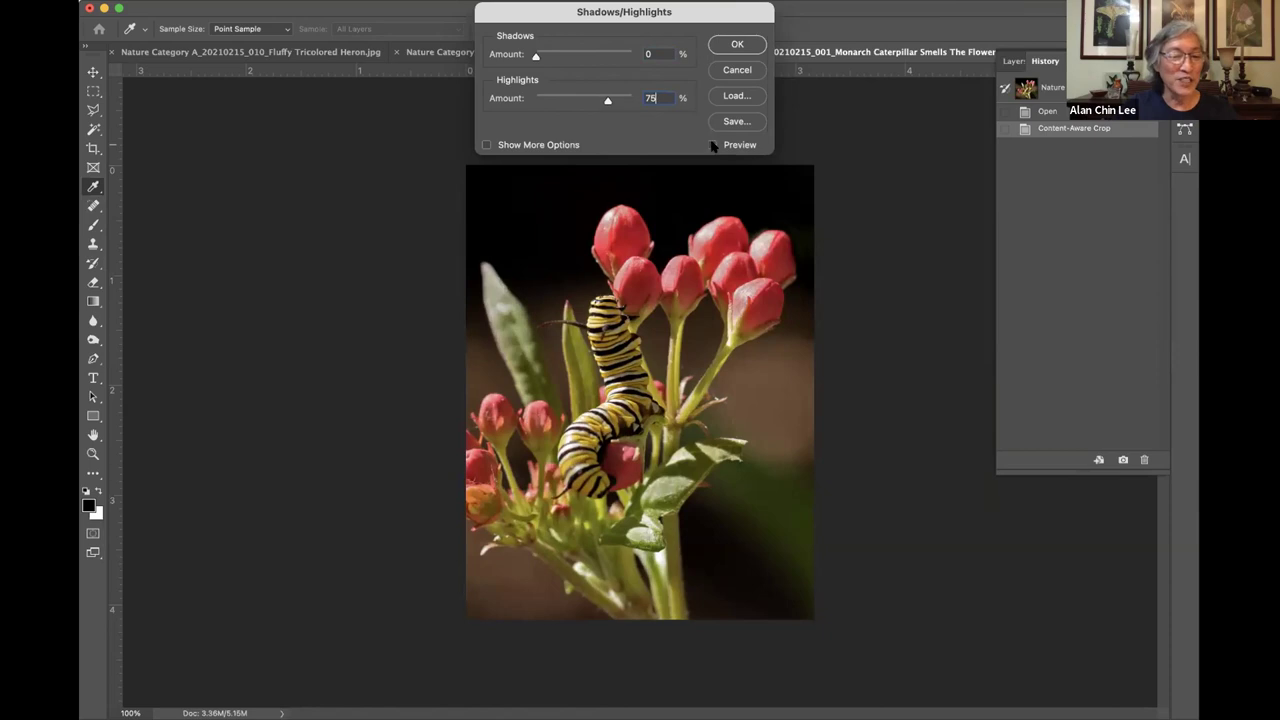
click(712, 145)
click(712, 145)
click(712, 145)
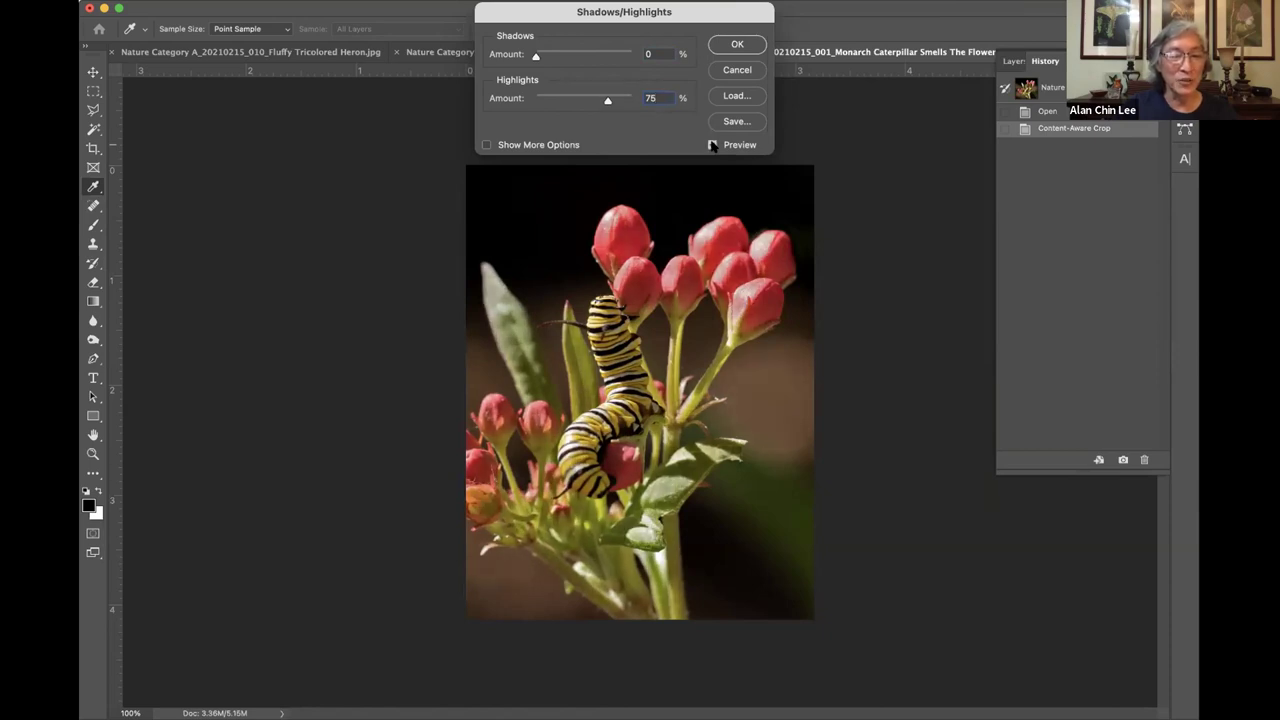
click(712, 145)
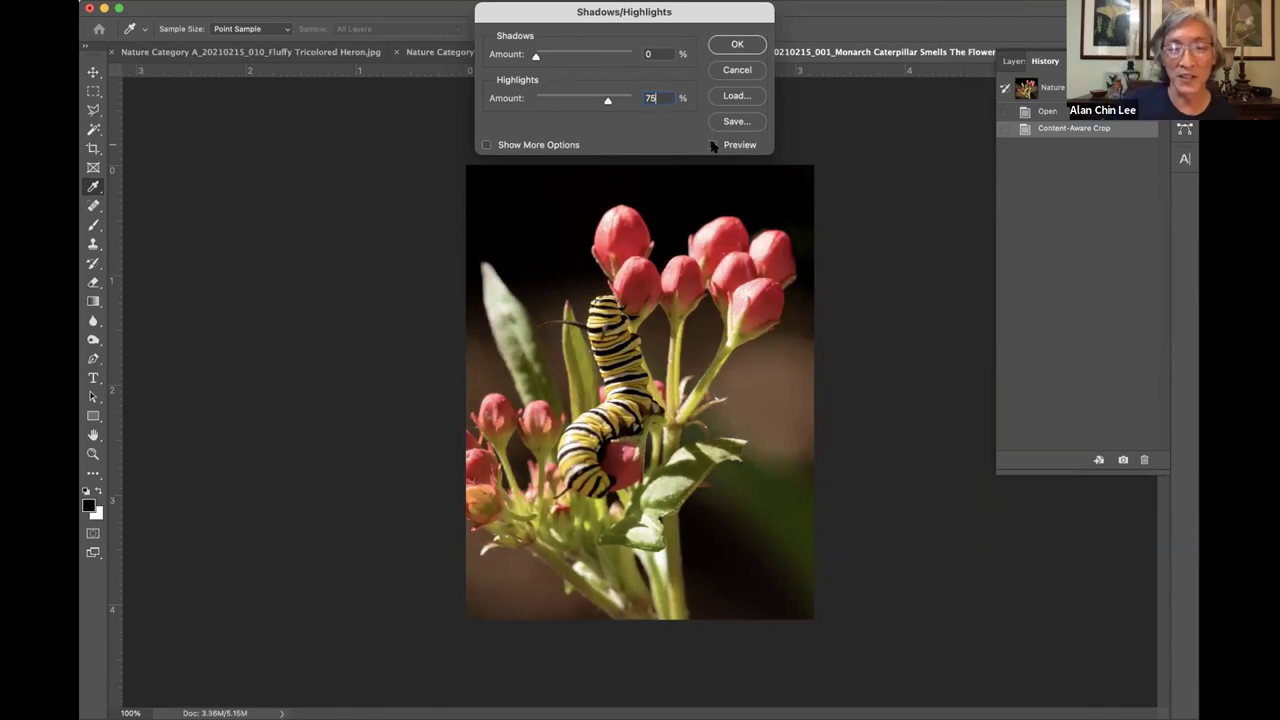
click(712, 145)
click(712, 145)
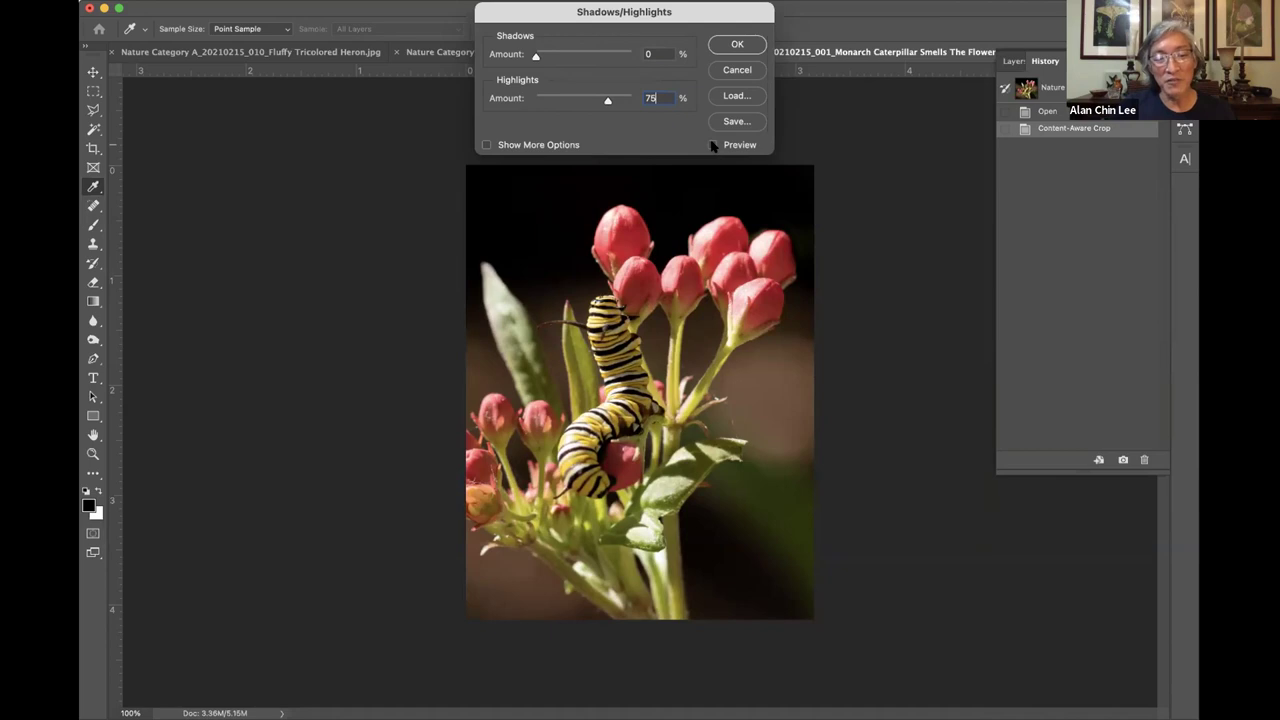
click(712, 145)
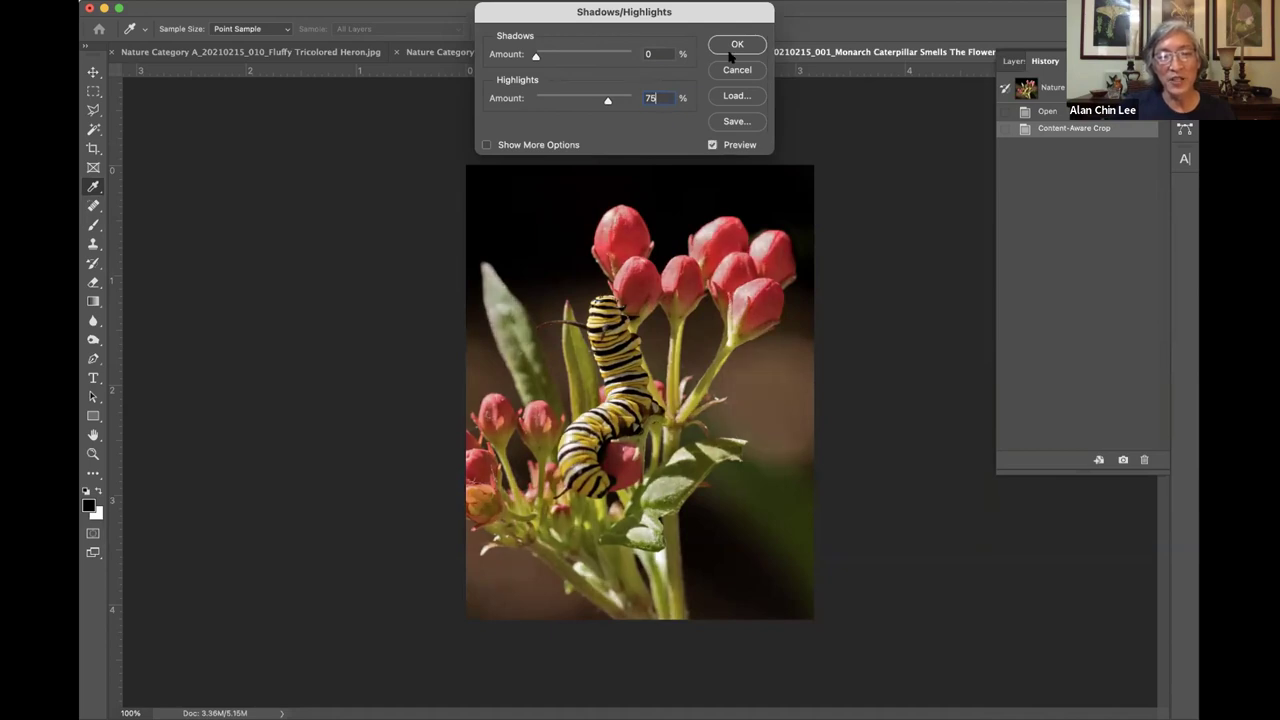
- Apply the Shadows/Highlights adjustment and close the caterpillar photo without saving its changes
click(731, 49)
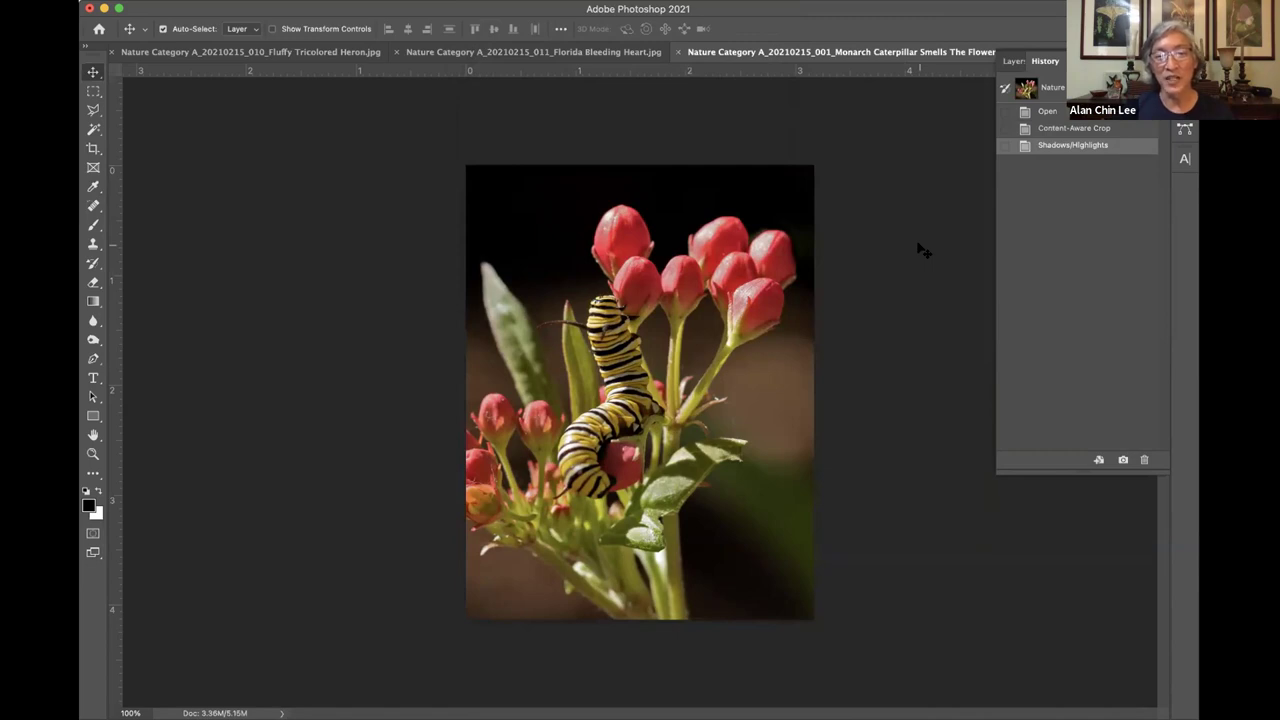
key(super+w)
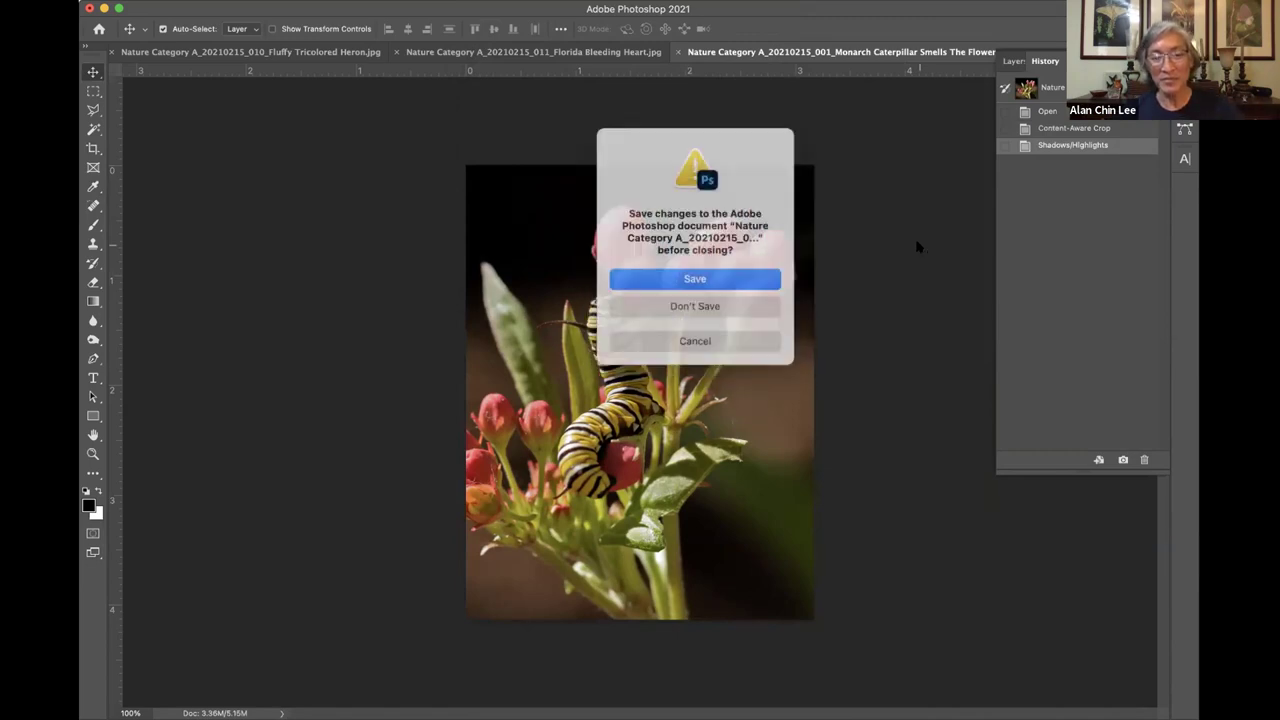
key(super+d)
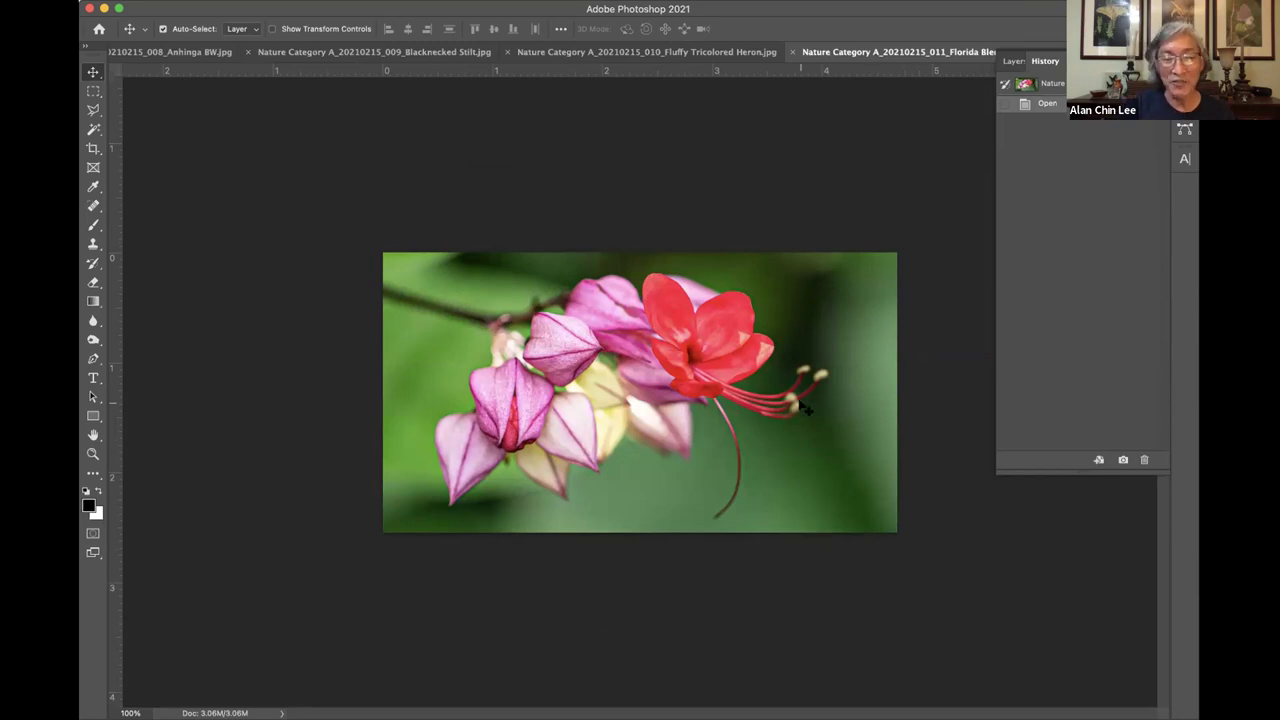
- Crop a narrow strip off the left edge of the Florida Bleeding Heart photo and compare it with the original using the history states
key(c)
drag(383, 391, 395, 398)
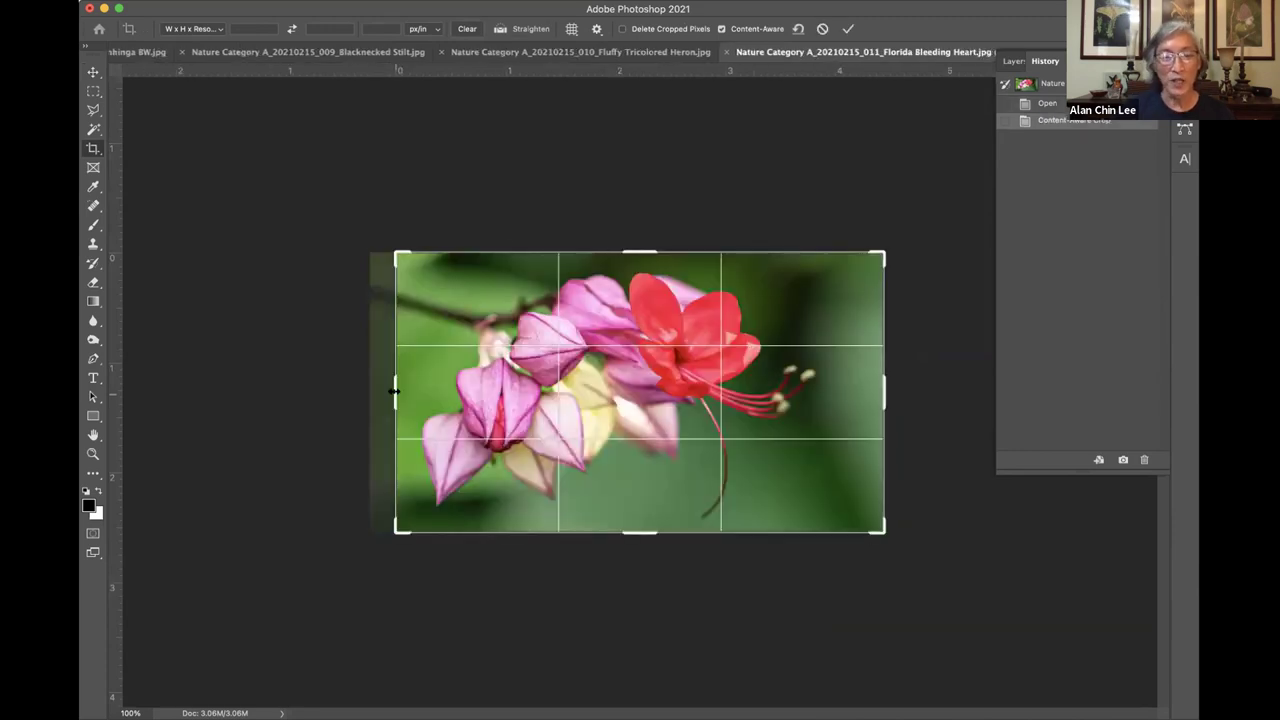
key(Return)
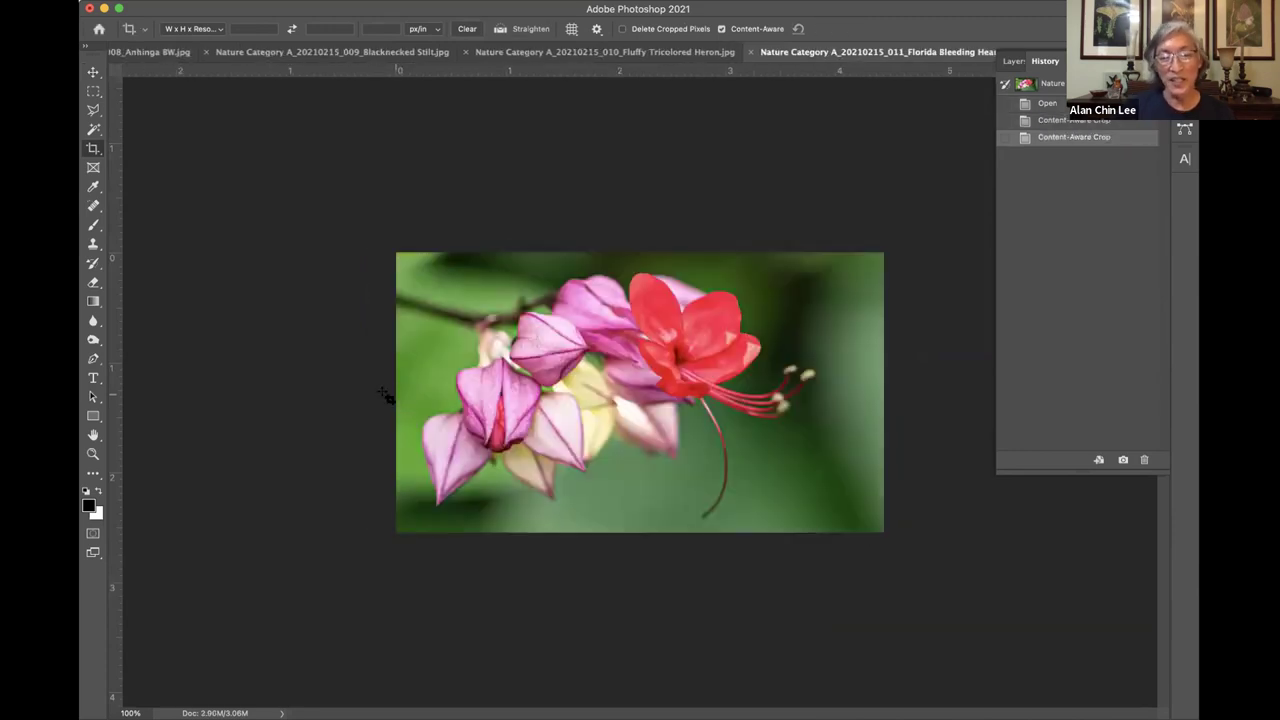
click(1047, 103)
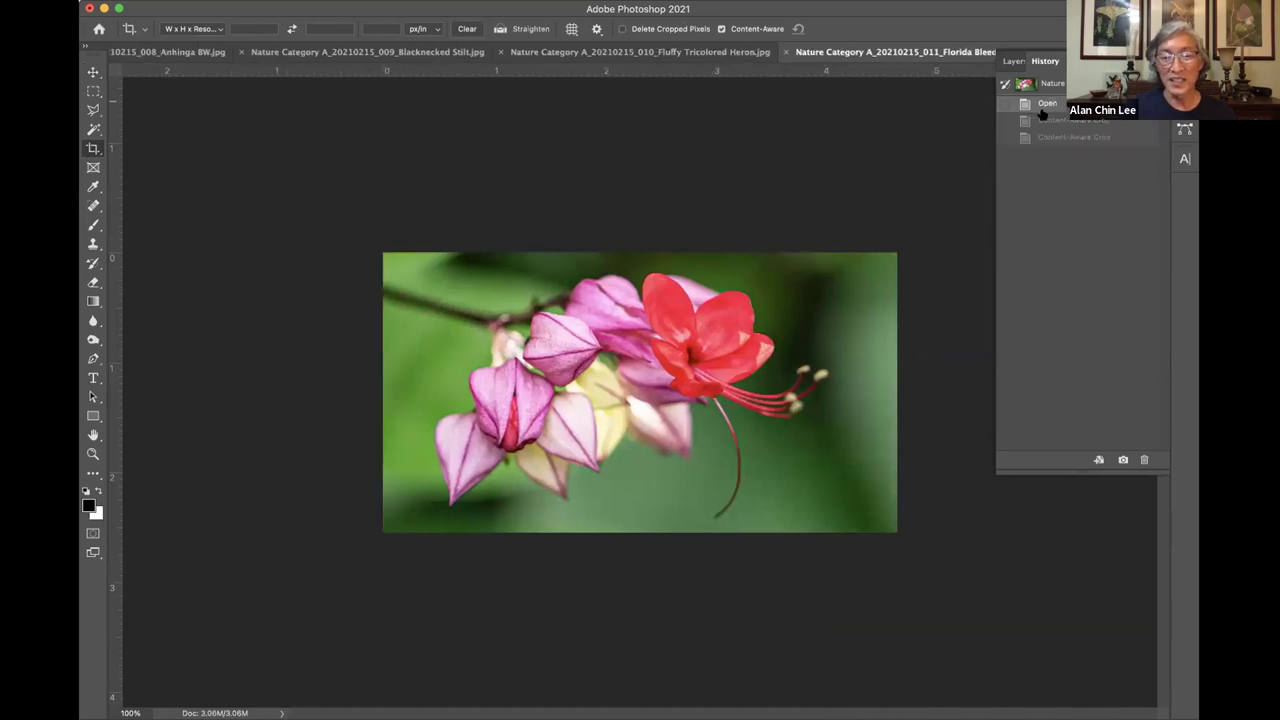
click(1065, 137)
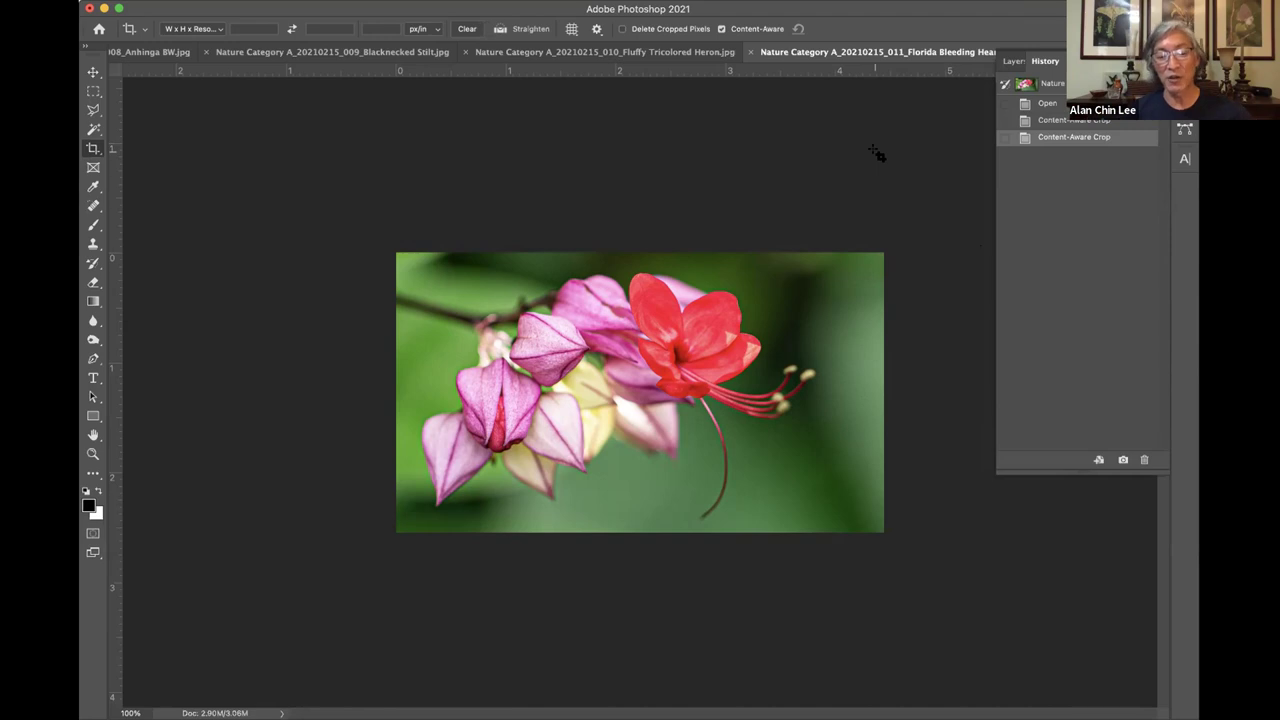
- Close the bleeding heart photo without saving, view the tricolored heron photo without the crop frame, and close it too
key(super+w)
key(super+d)
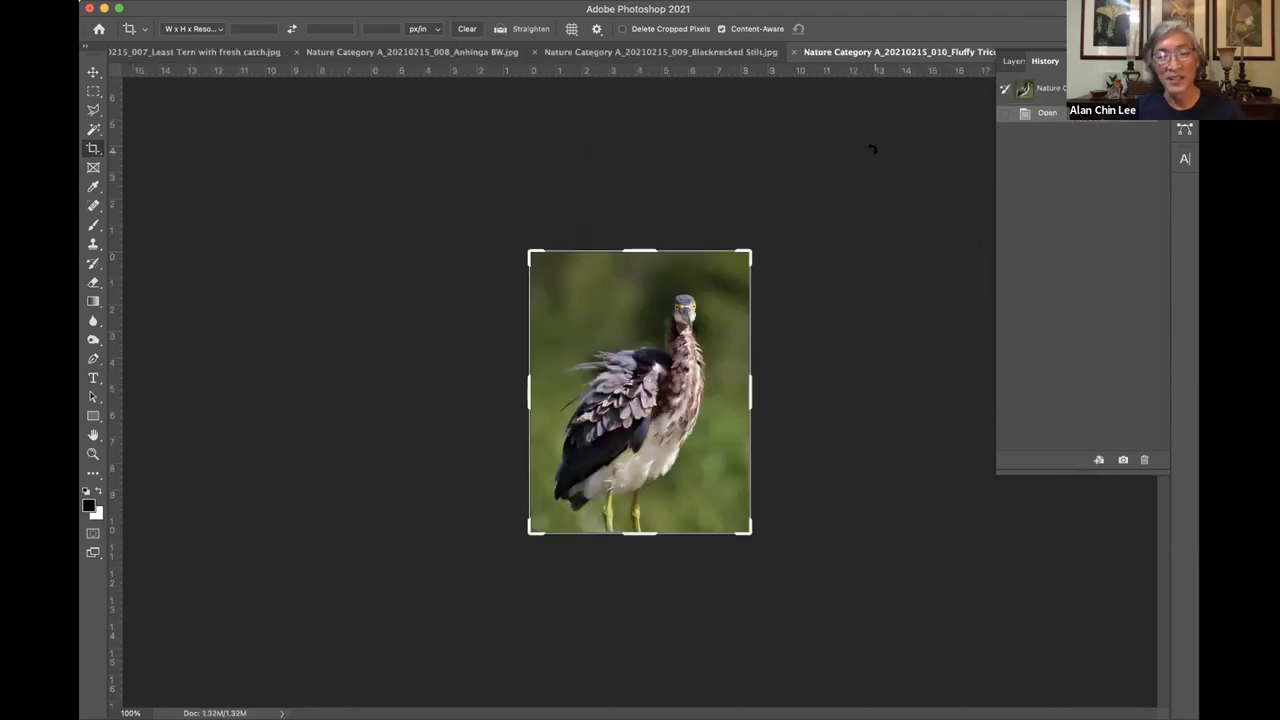
key(v)
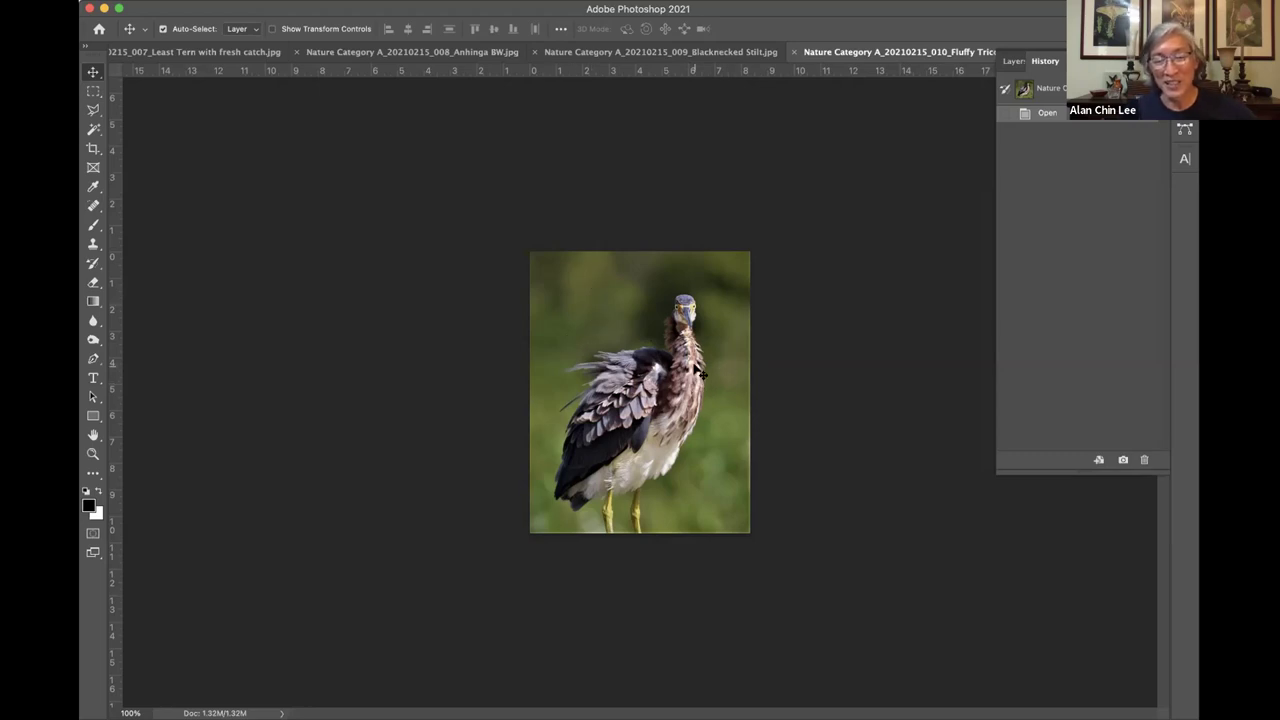
key(super)
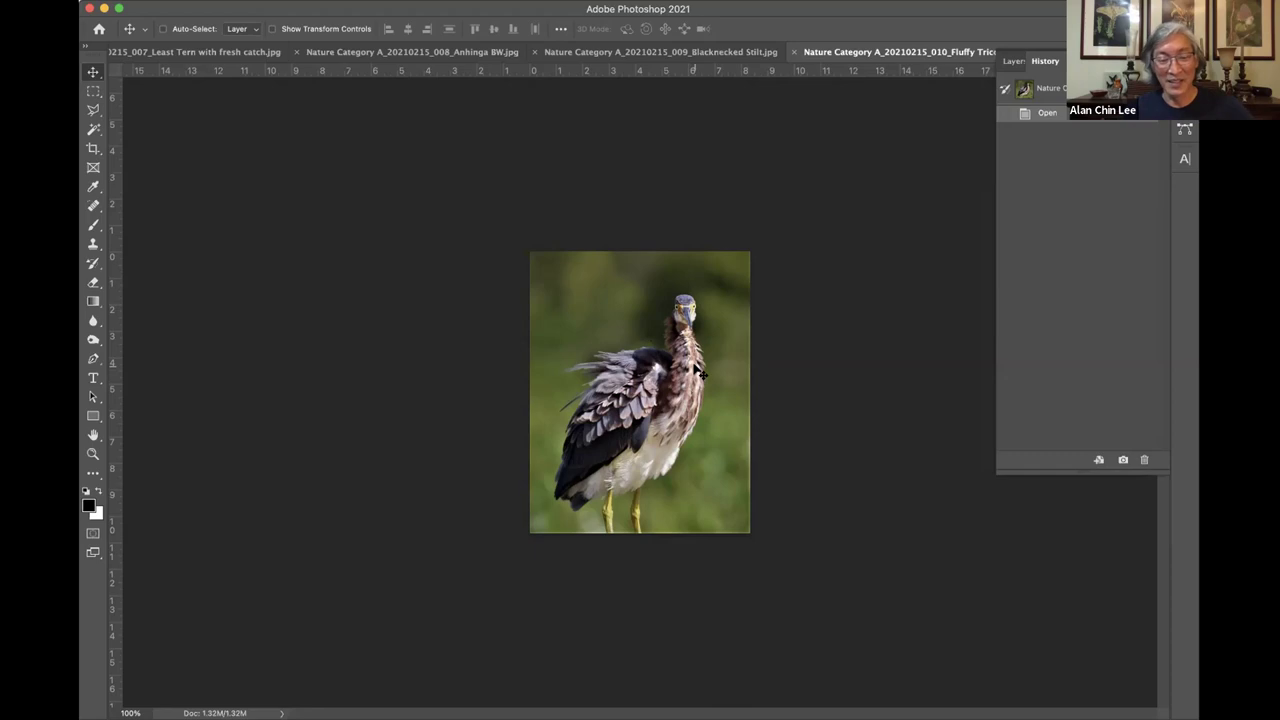
key(ctrl+shift+Tab)
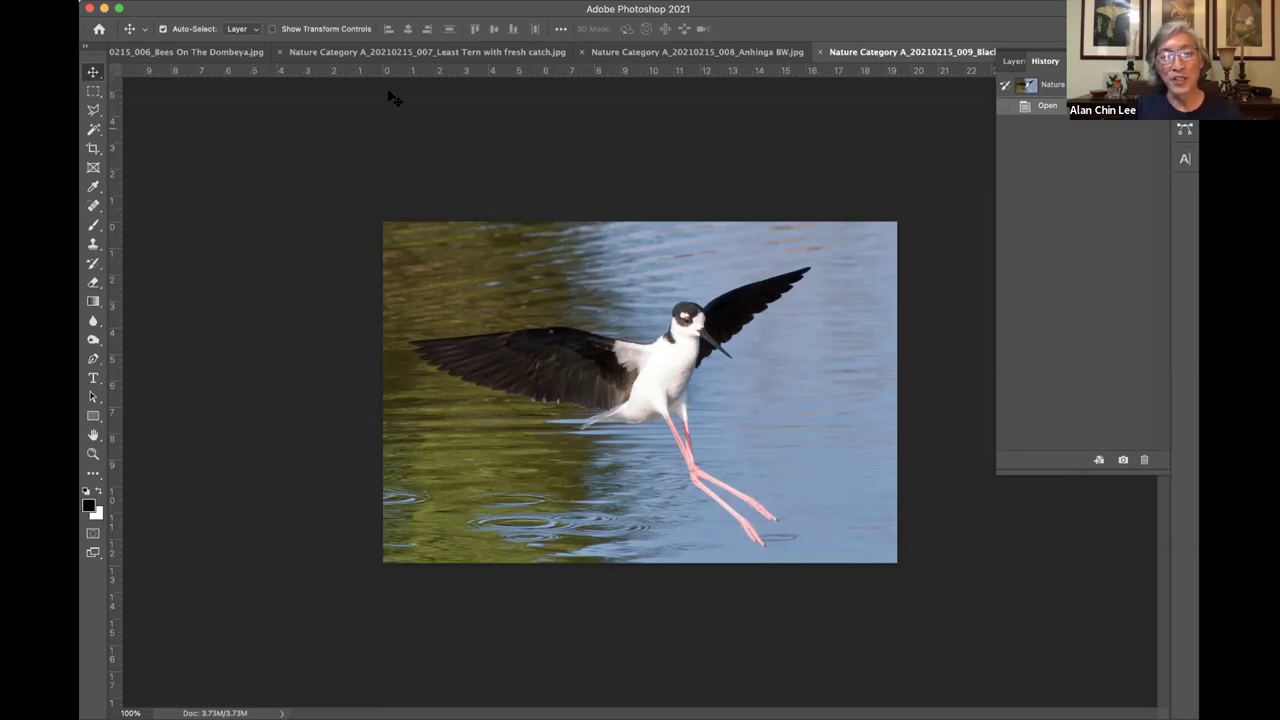
- Start a Shadows/Highlights adjustment on the black-necked stilt photo with shadows at 25% and highlights at 65%
click(285, 7)
mouse_move(285, 31)
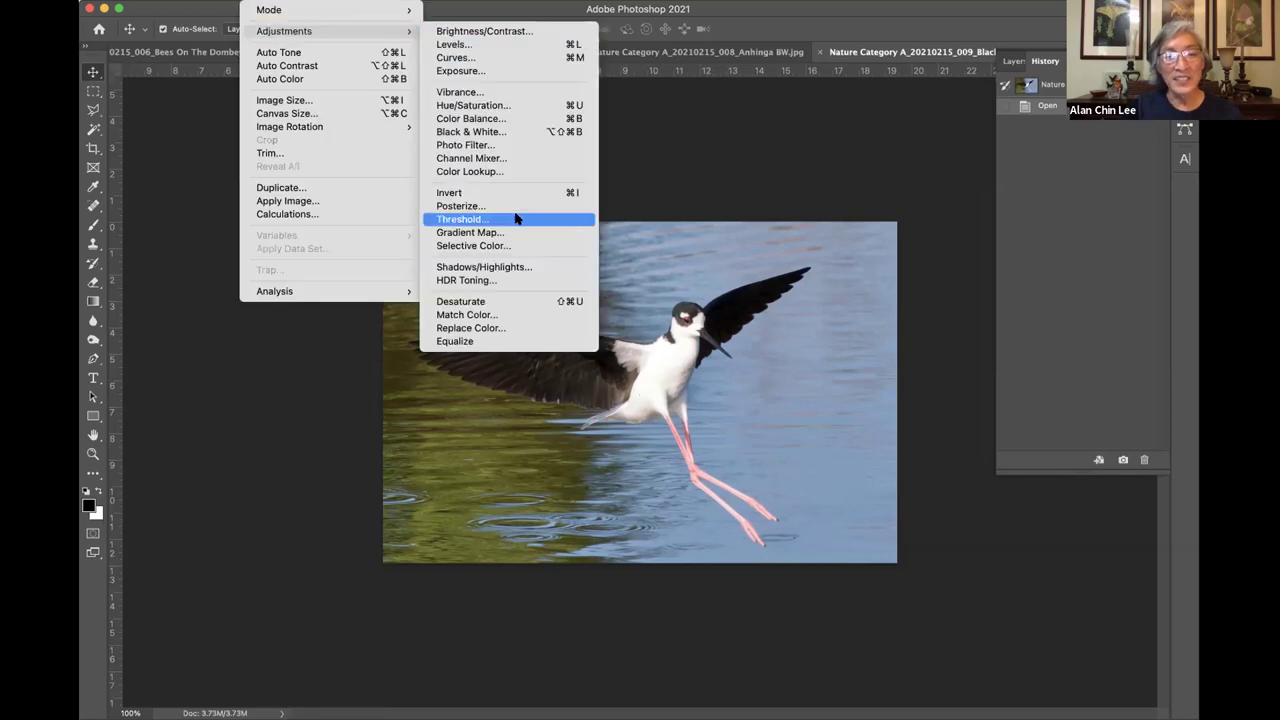
click(480, 267)
text(25)
key(Tab)
text(45)
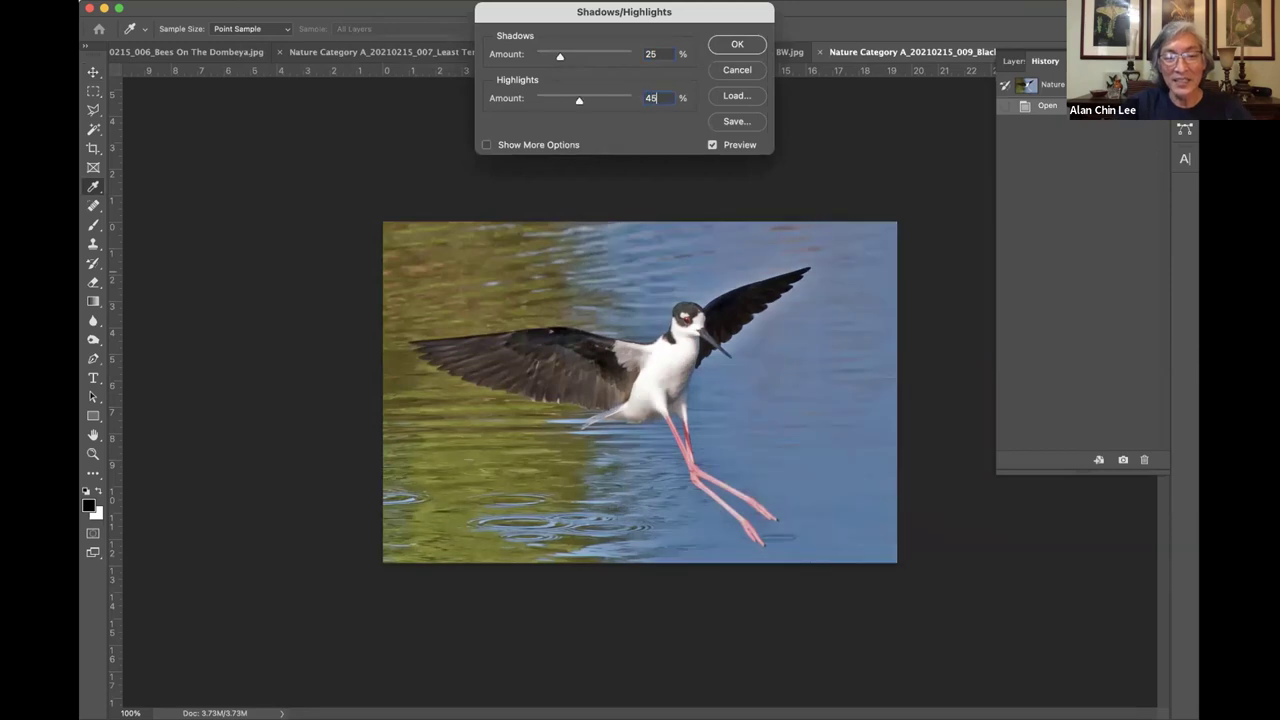
double_click(652, 97)
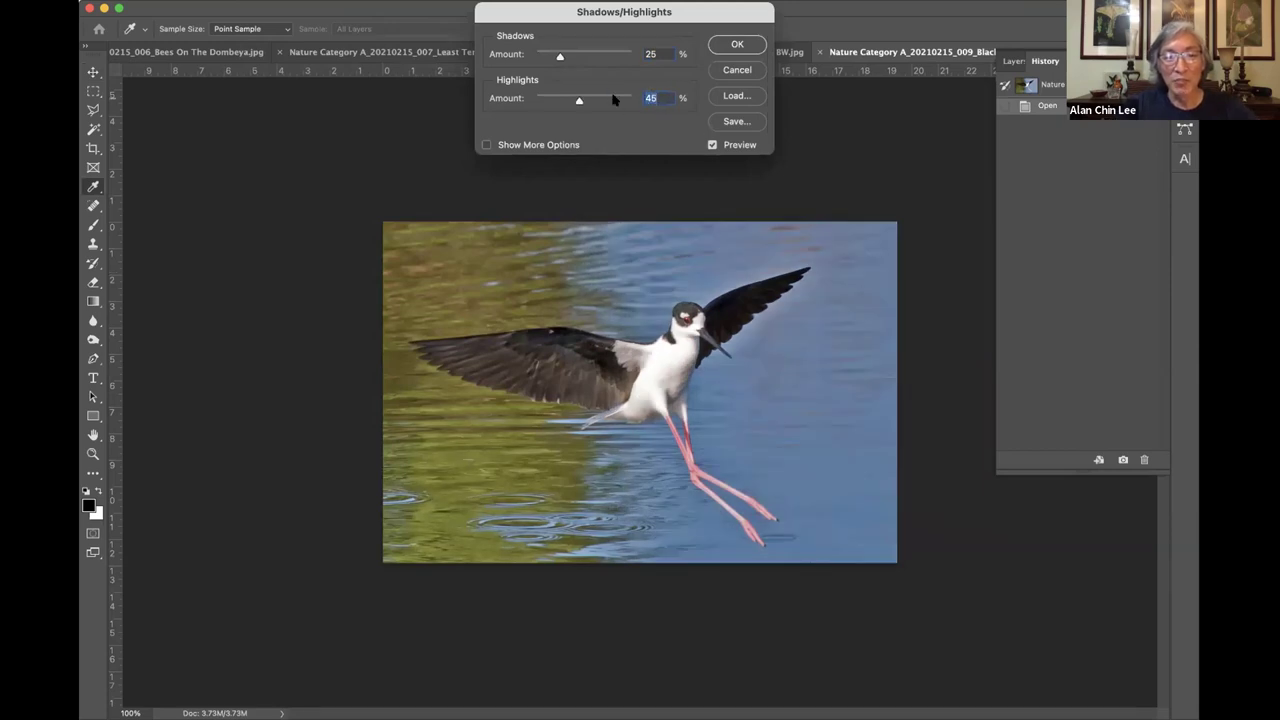
text(65)
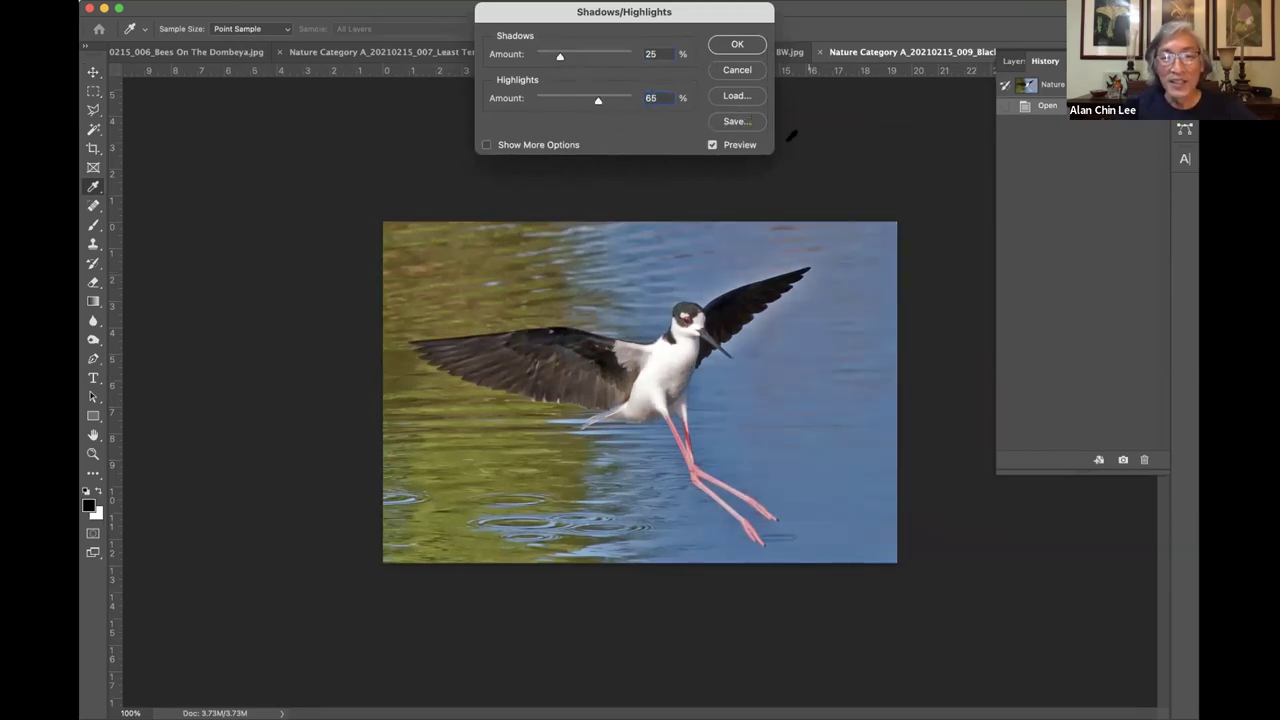
- Compare the stilt photo with and without the Shadows/Highlights preview, ending with the preview on
click(712, 144)
click(712, 144)
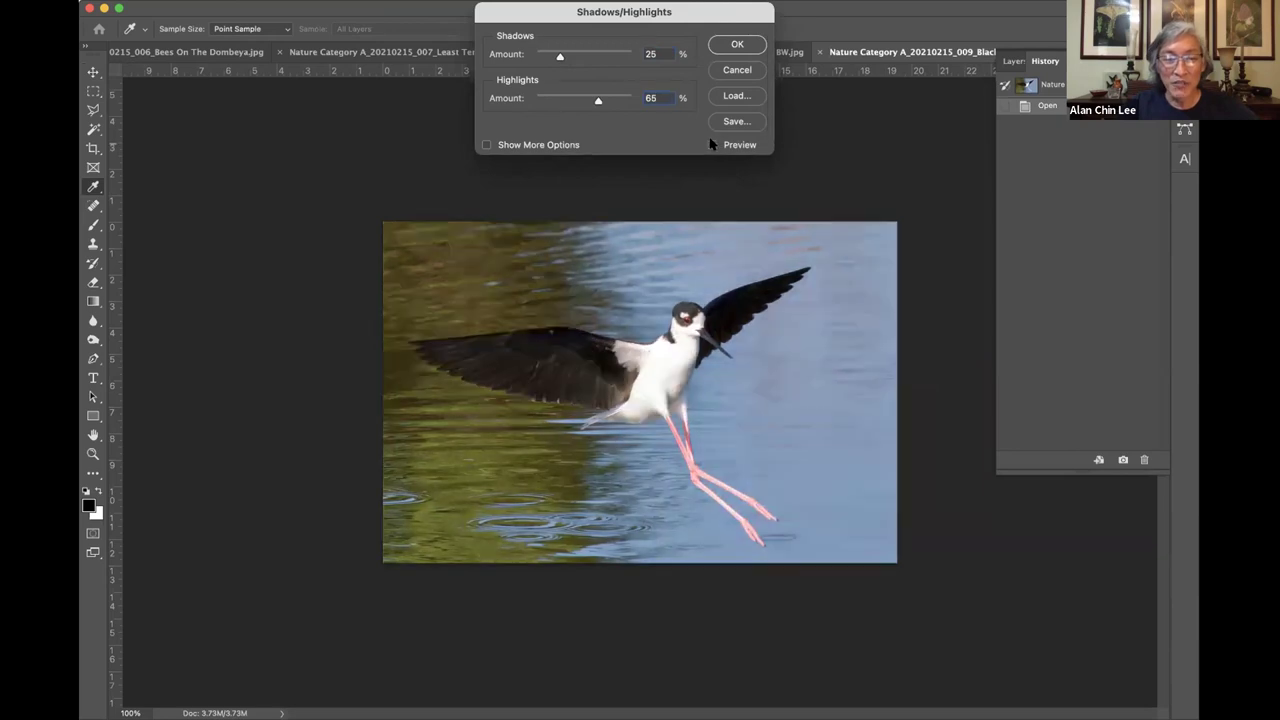
click(712, 144)
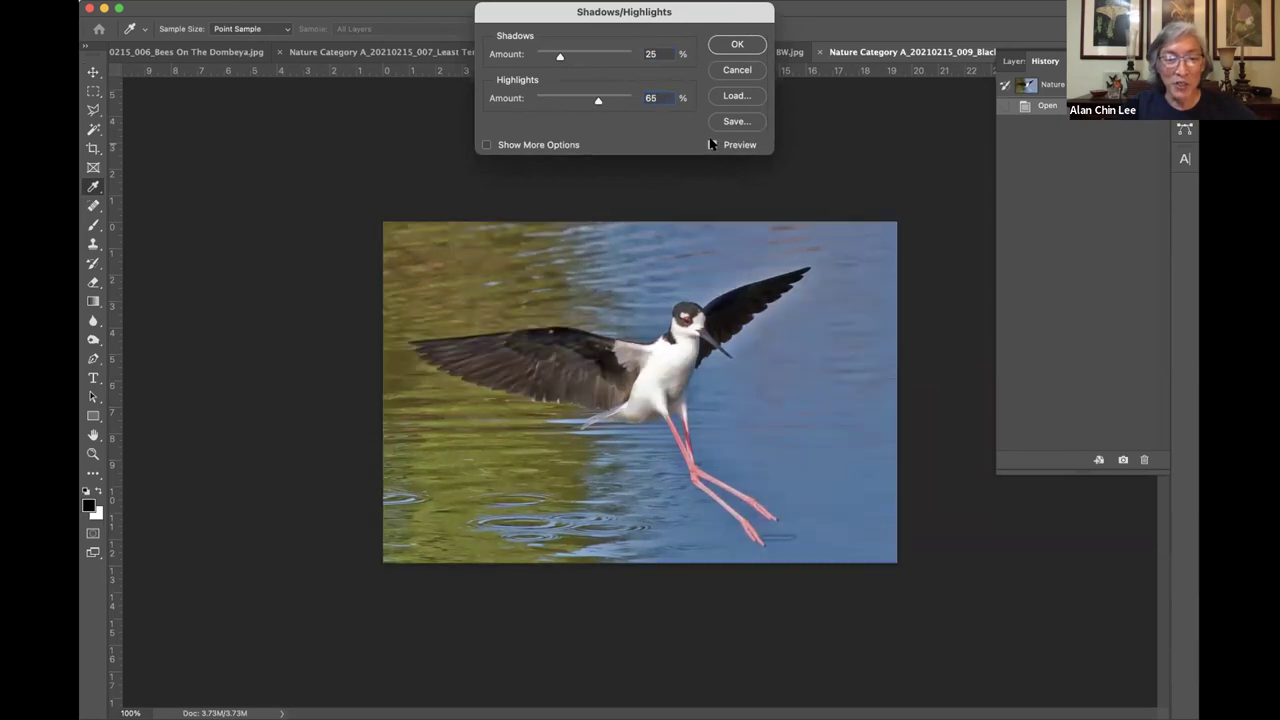
click(712, 144)
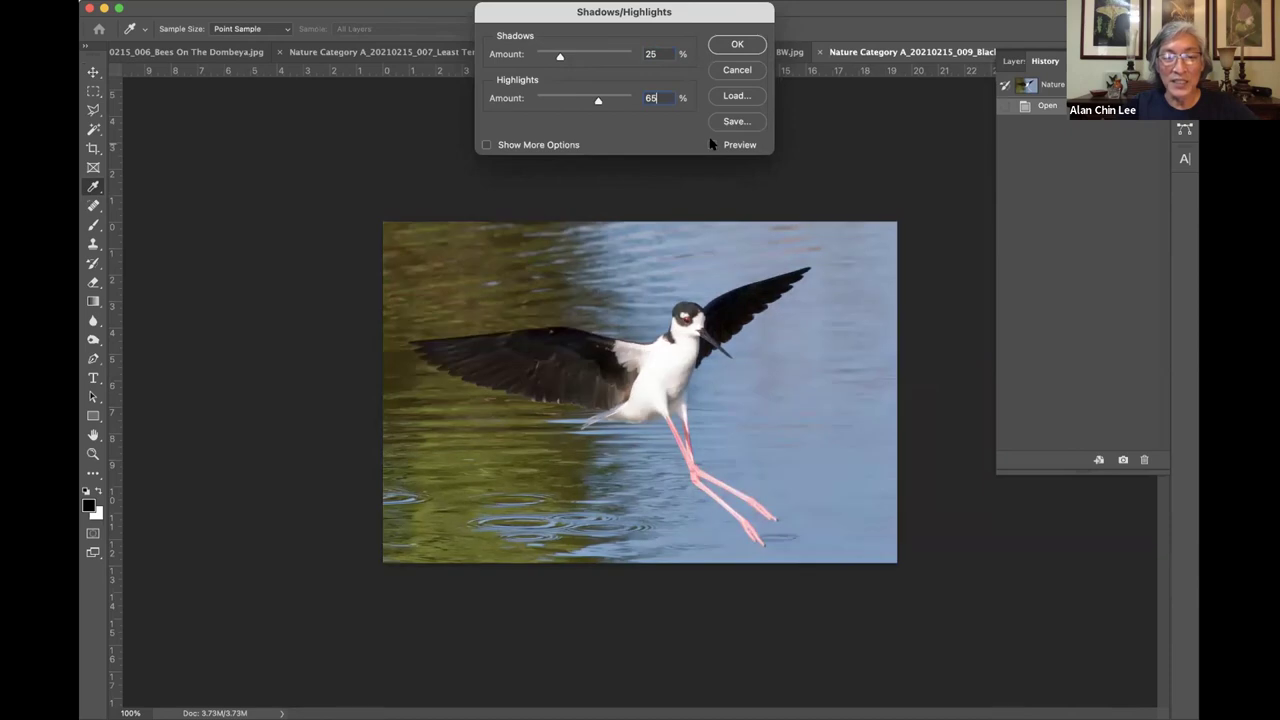
click(712, 144)
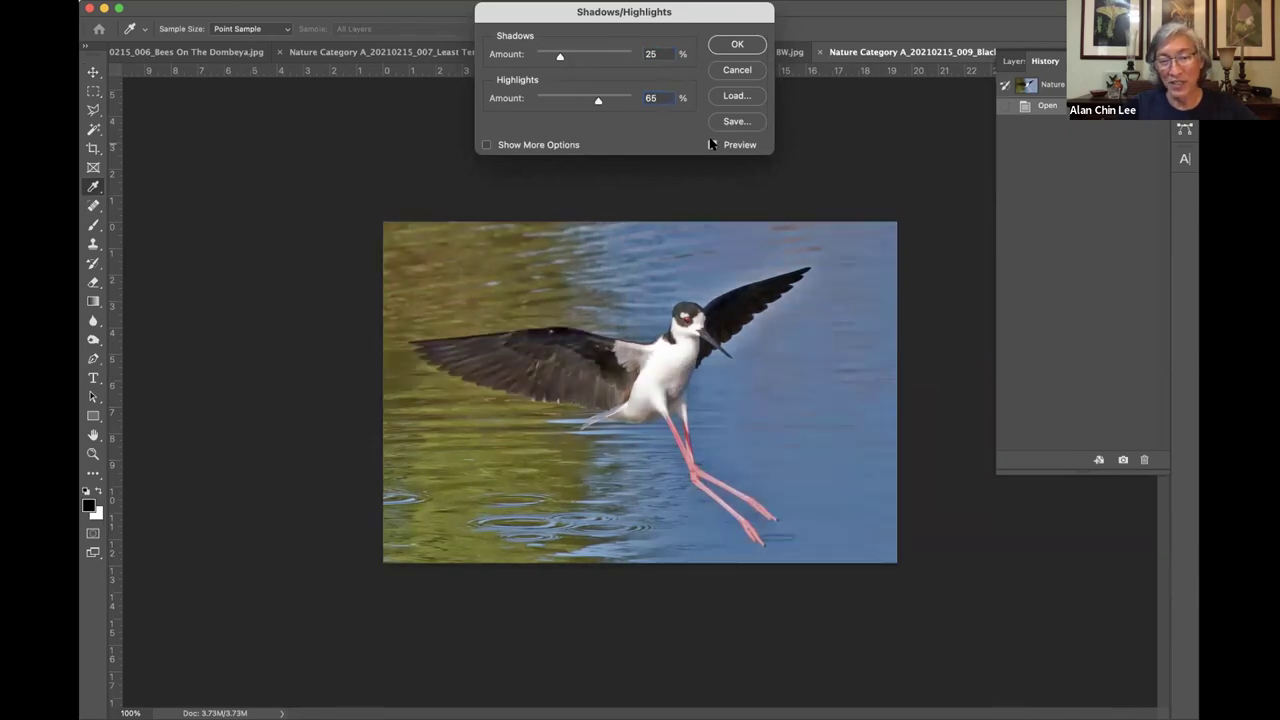
- Check the stilt's dark wings and white body by switching the Shadows/Highlights preview off and on
click(712, 144)
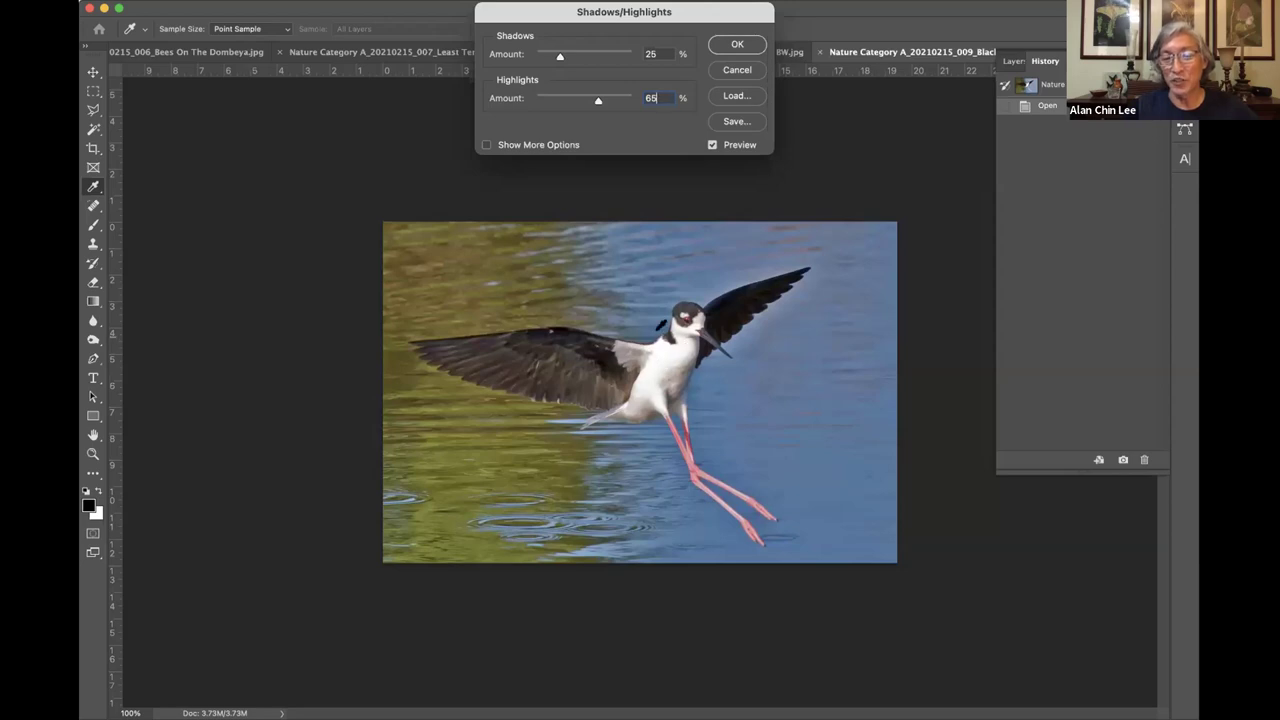
click(710, 145)
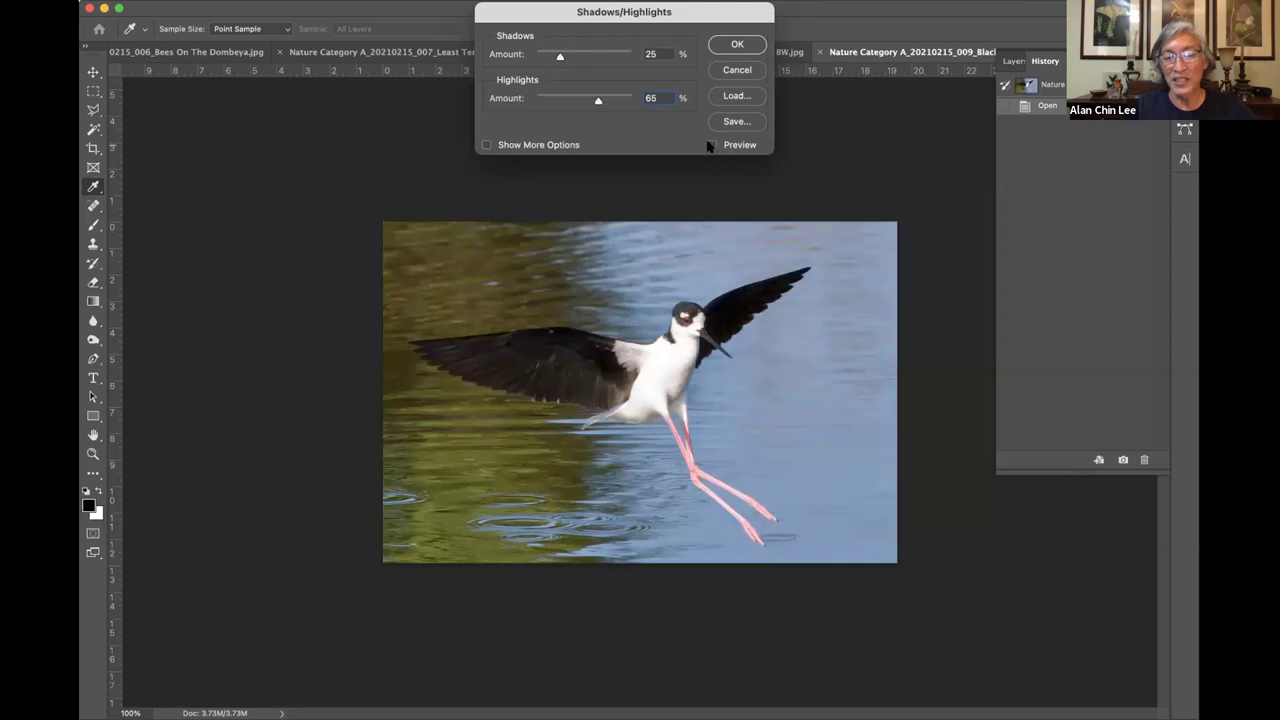
click(710, 145)
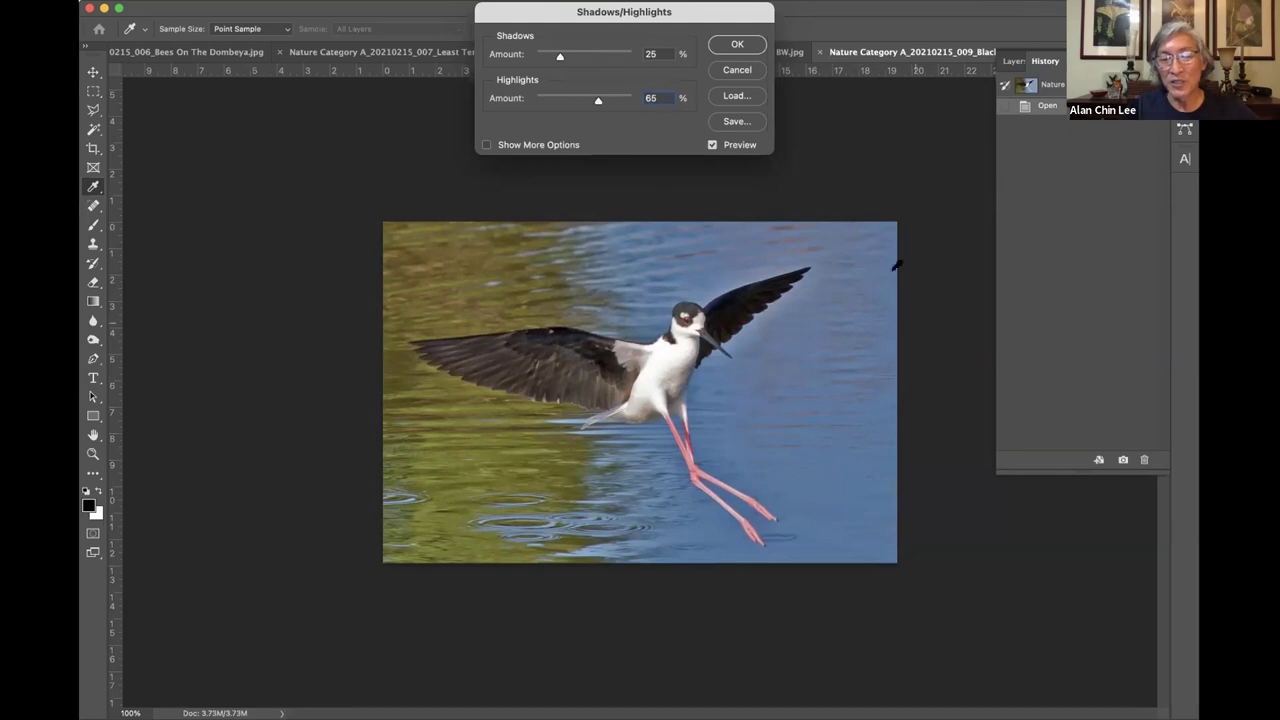
click(712, 145)
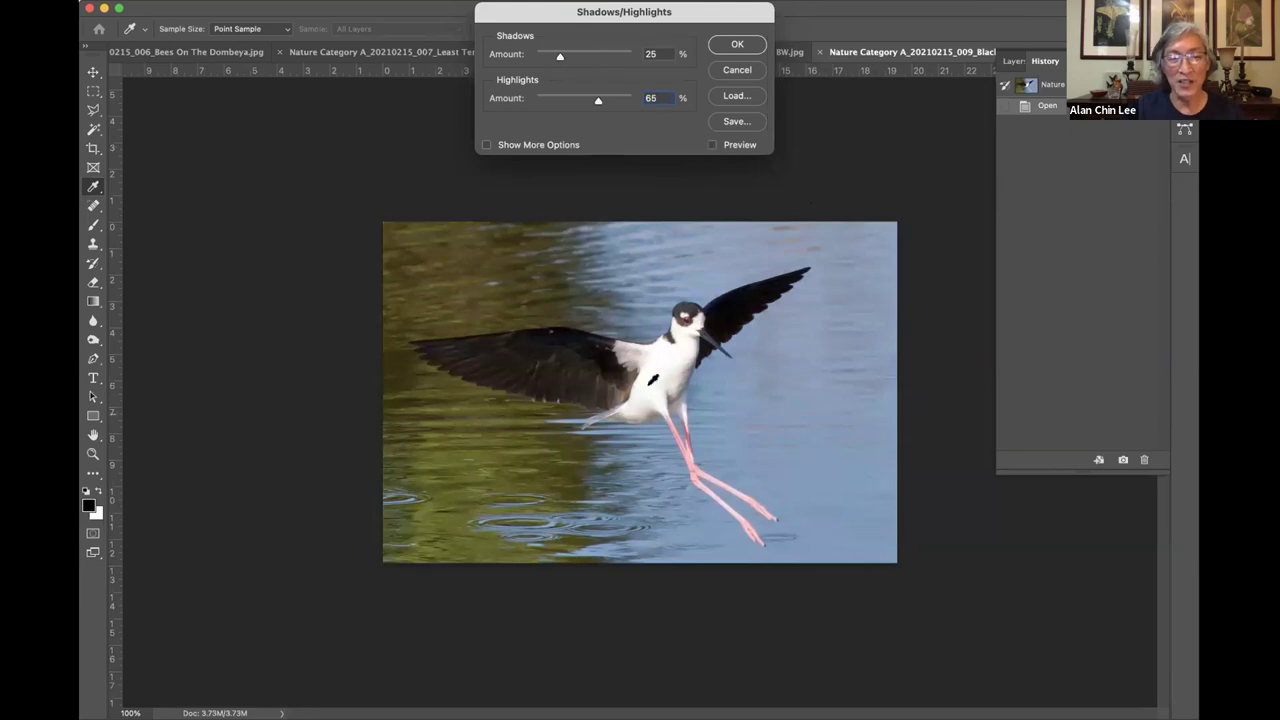
click(711, 145)
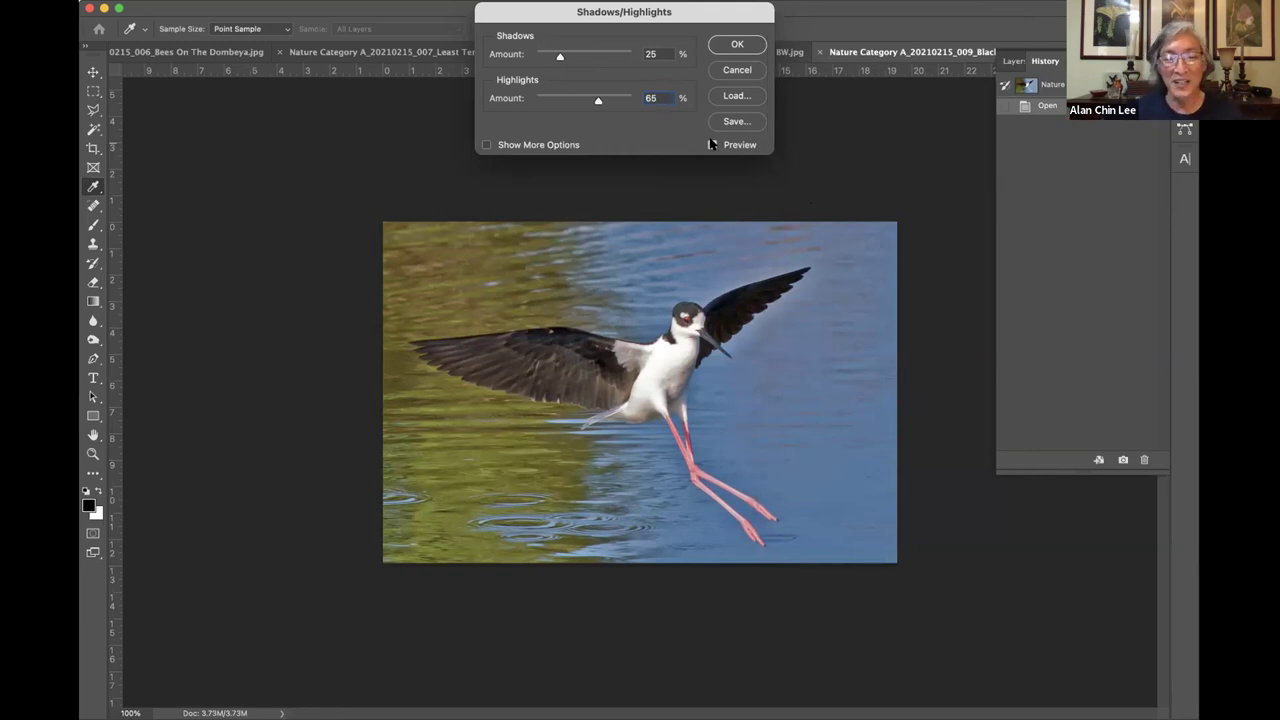
- Apply the Shadows/Highlights adjustment to the black-necked stilt photo and close the photo
click(656, 148)
key(Return)
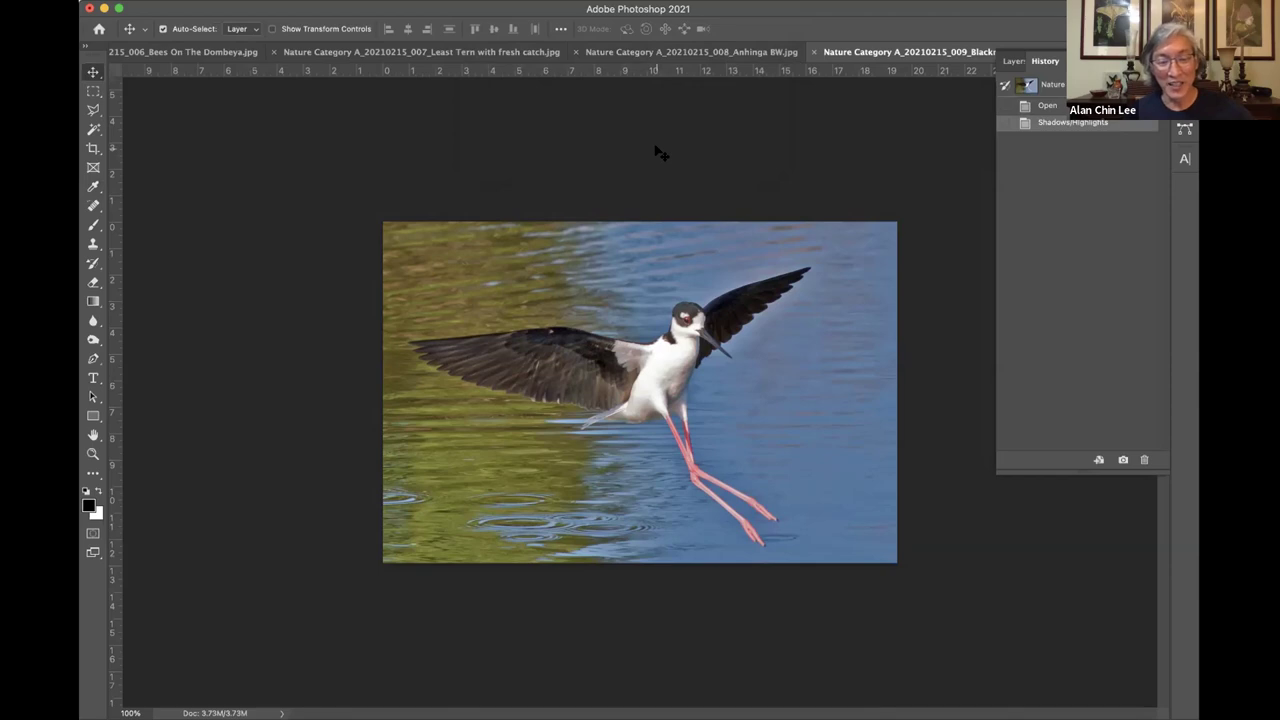
key(super+w)
key(Escape)
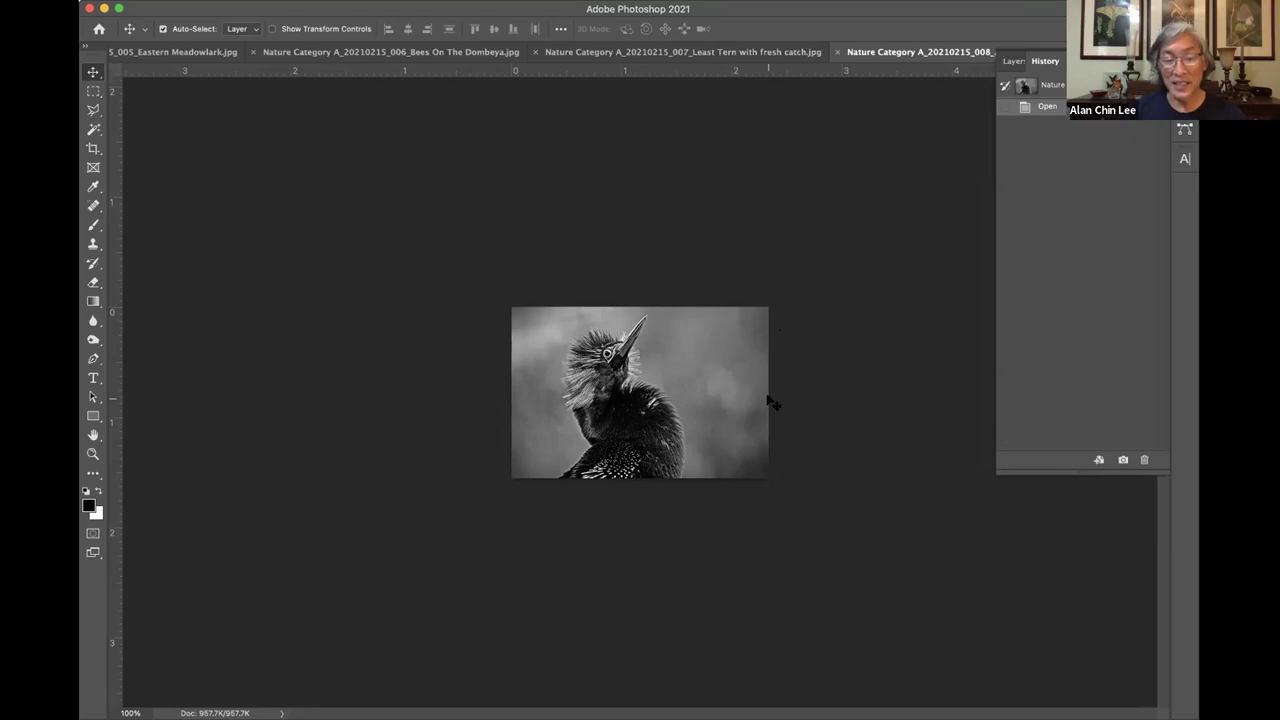
- Crop the anhinga photo to a vertical format with Content-Aware fill, trimming both sides and adding background above the beak
key(c)
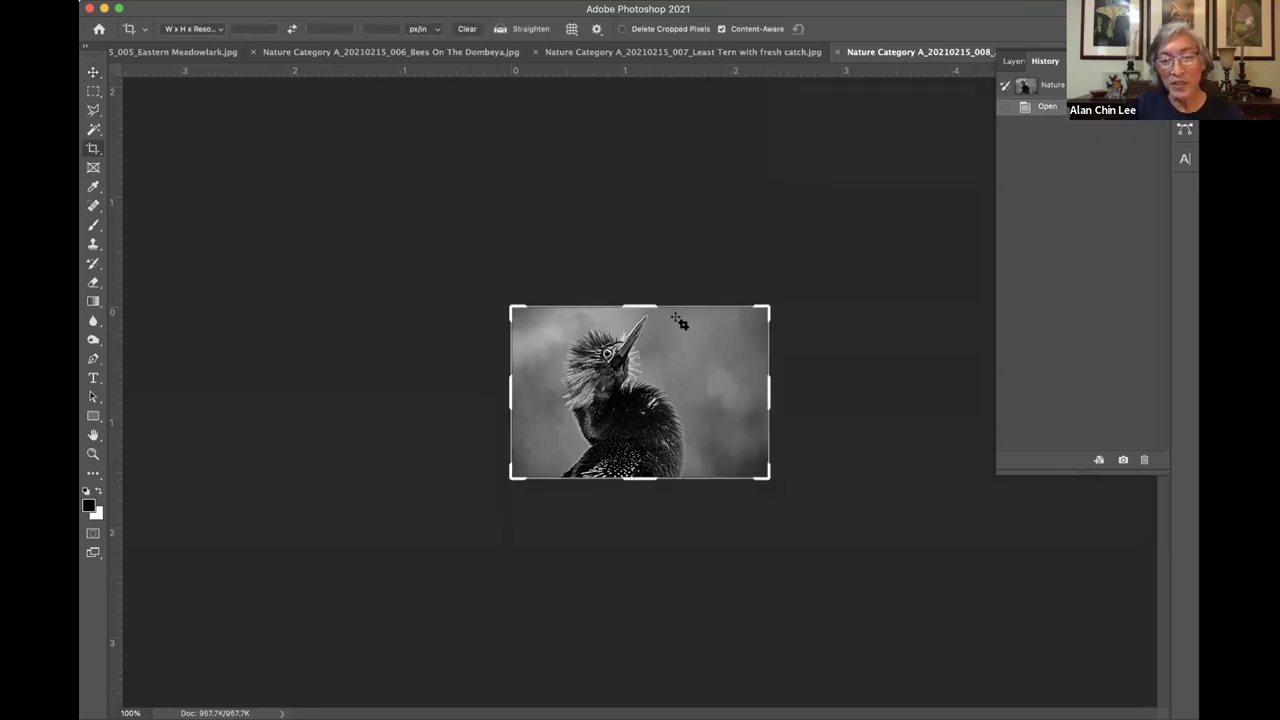
drag(641, 308, 641, 299)
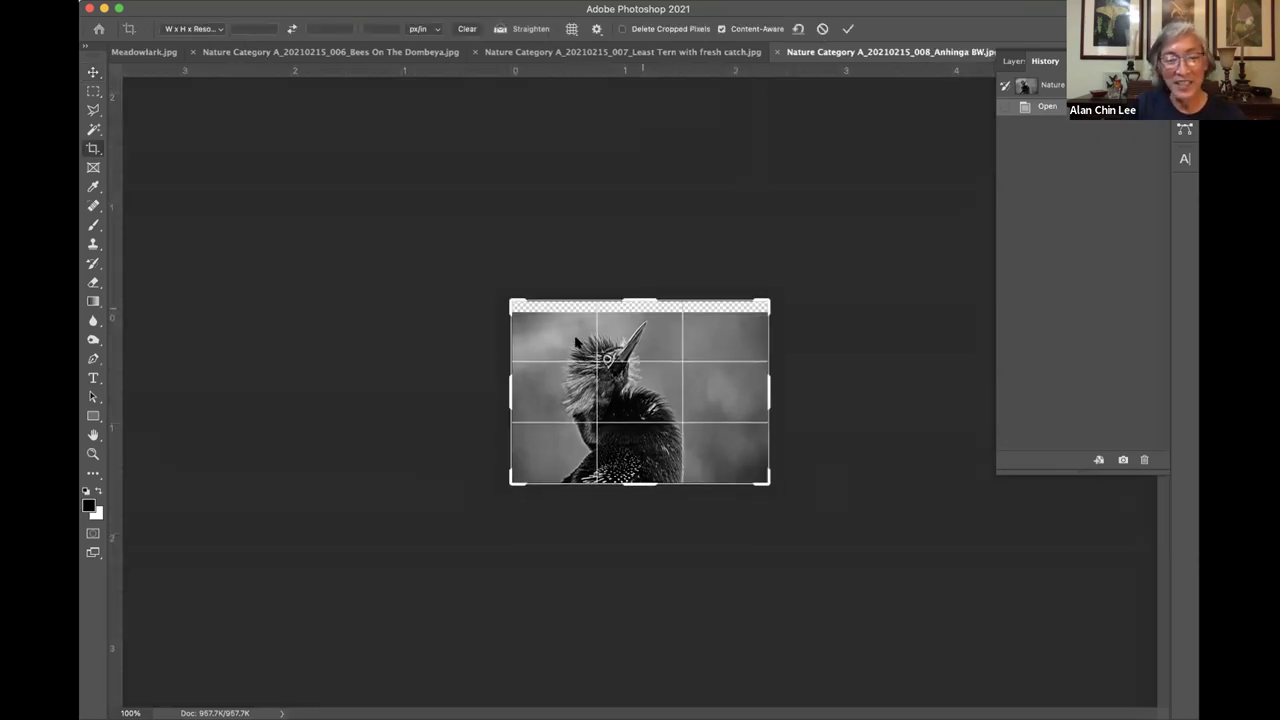
drag(507, 377, 526, 377)
drag(754, 380, 718, 388)
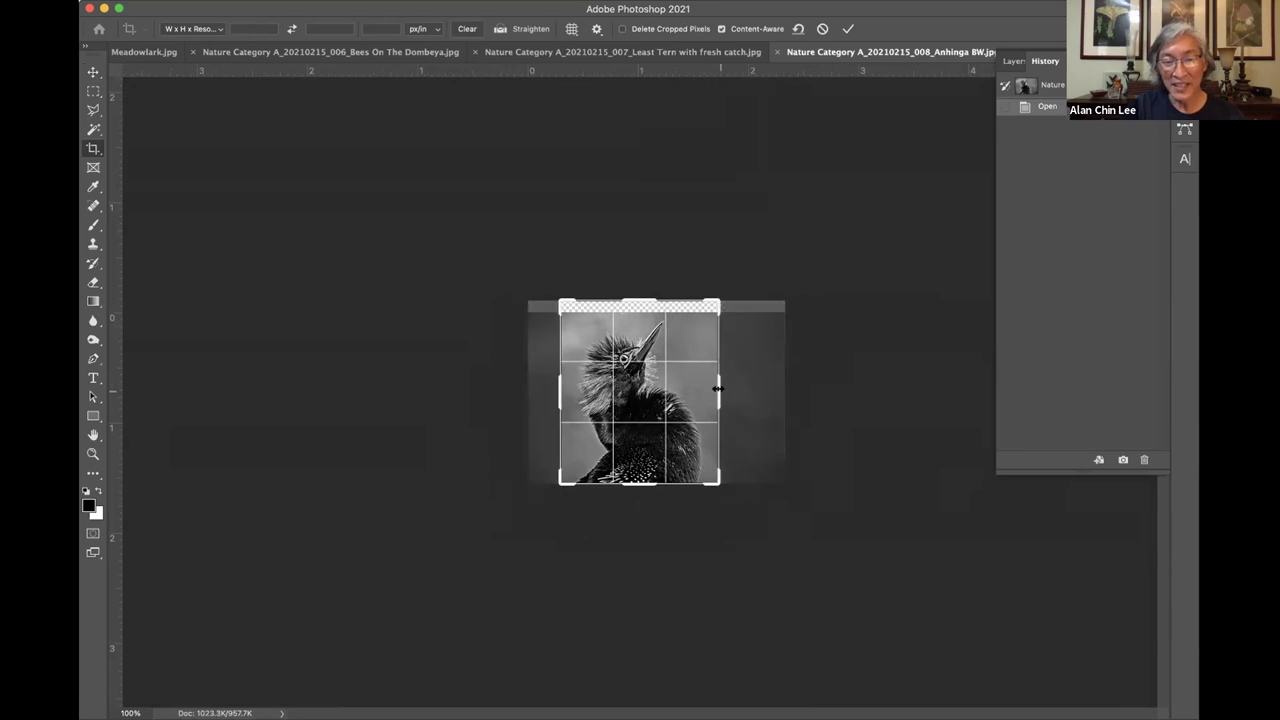
drag(648, 300, 646, 294)
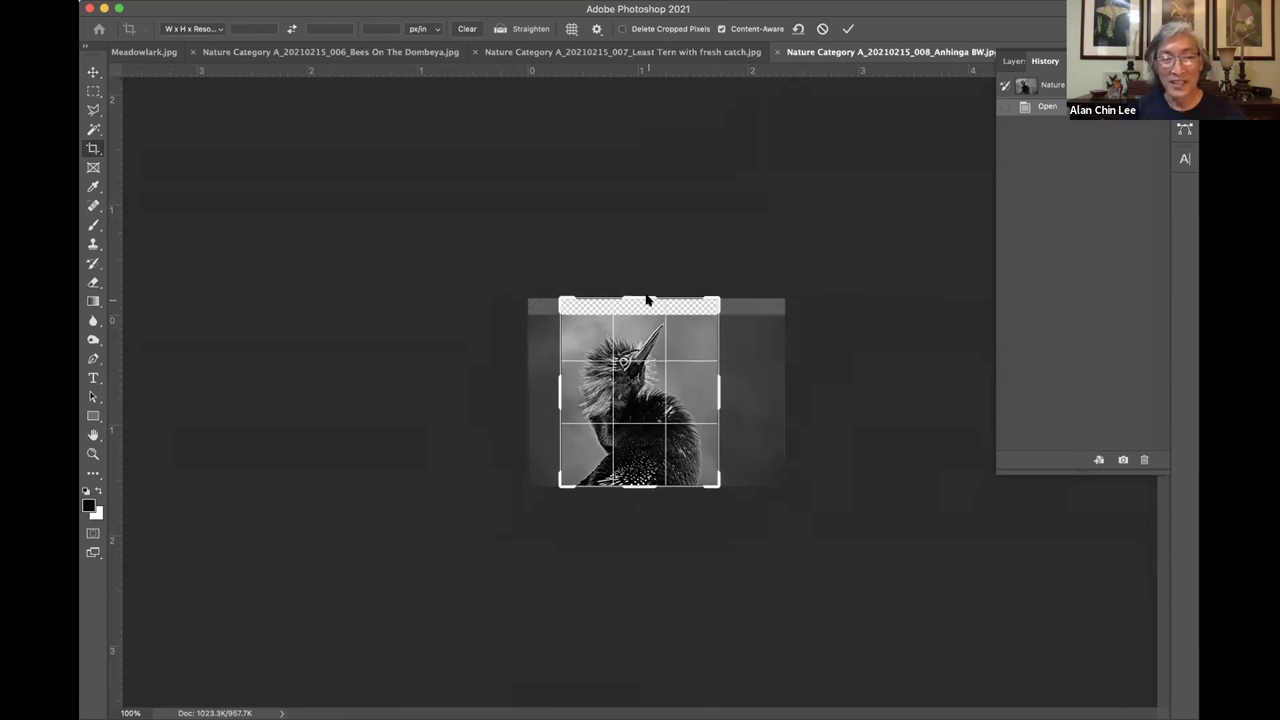
key(Return)
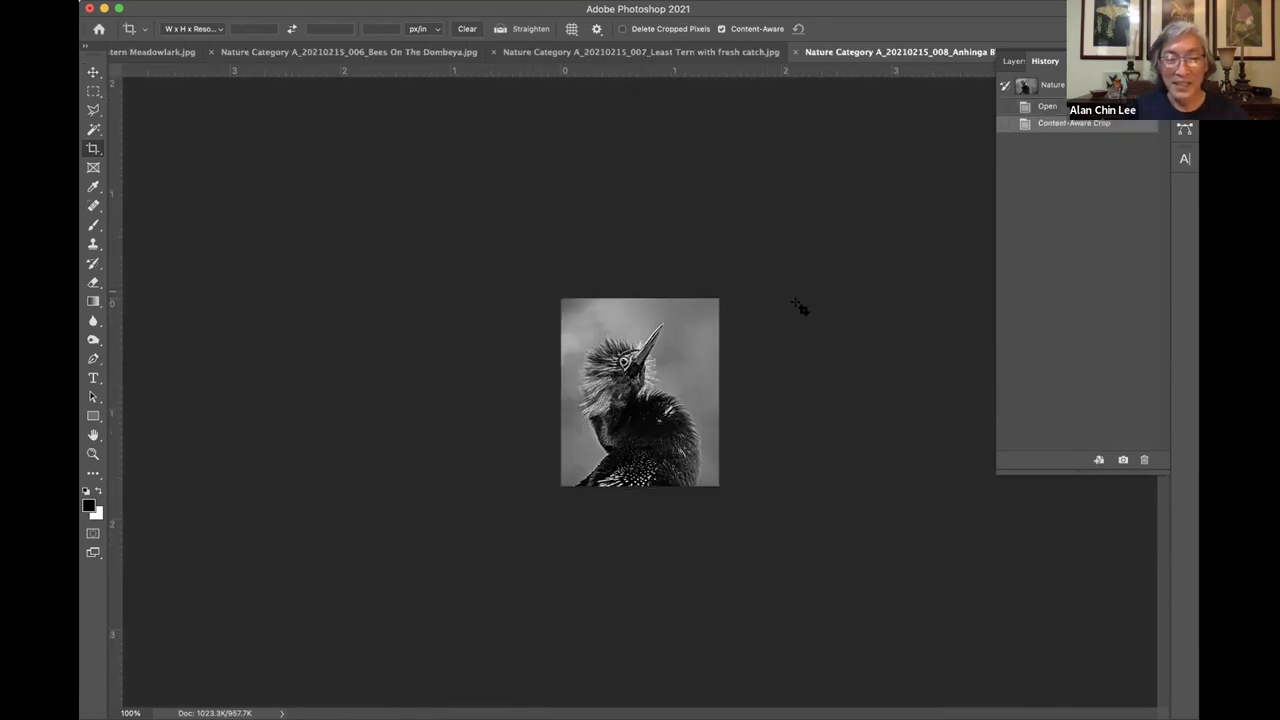
- Inspect the vertical anhinga crop enlarged to 200%, and revert the photo to its opened state in the history
key(super+equal)
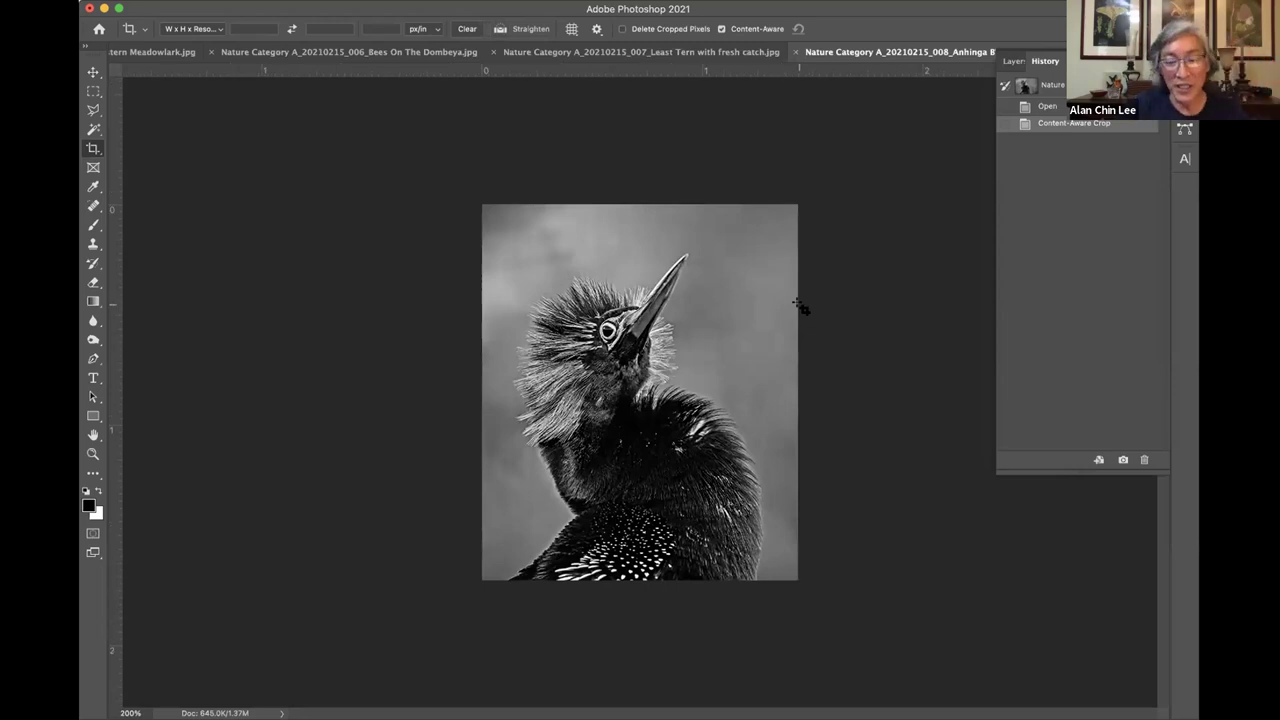
key(super)
key(super+minus)
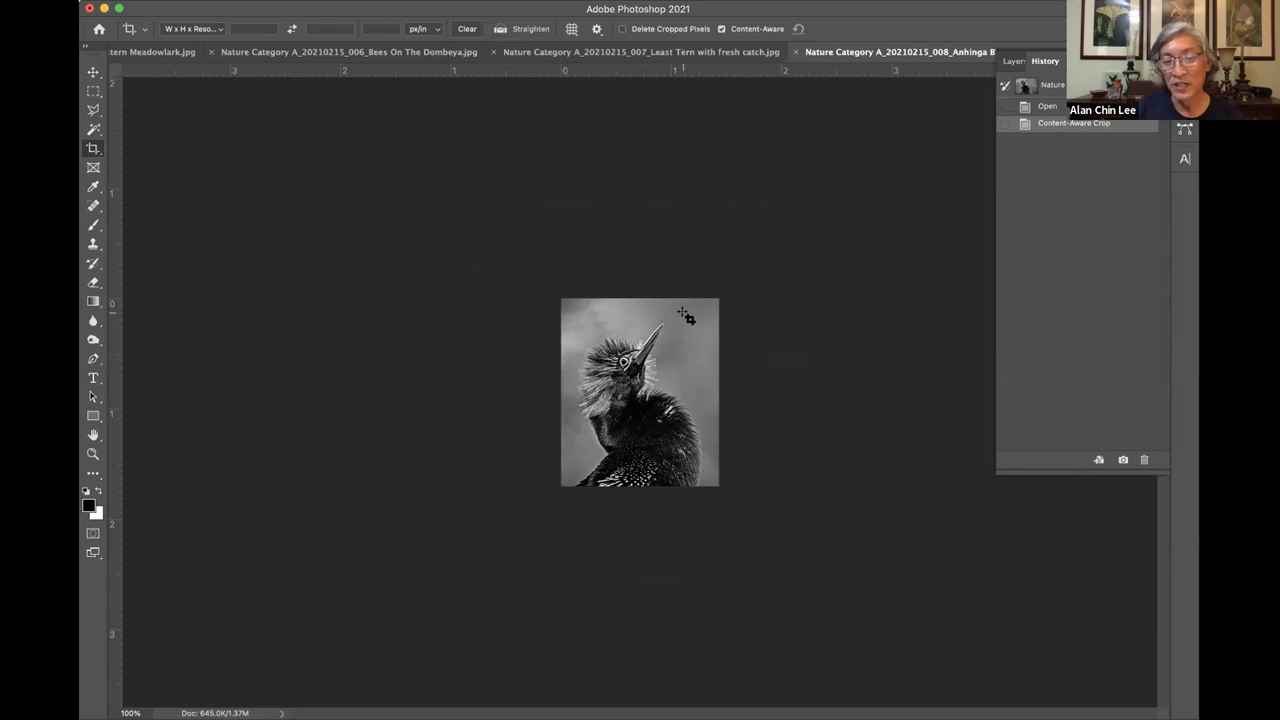
click(1047, 107)
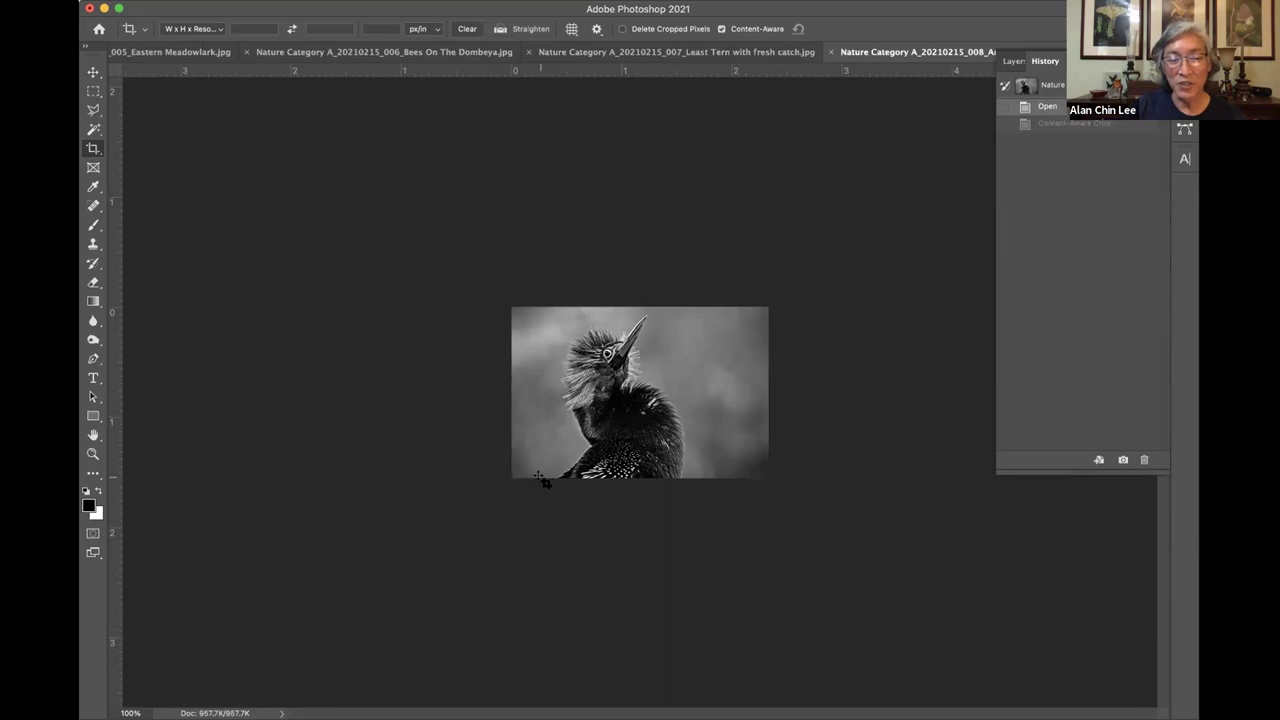
- Recrop the anhinga photo horizontally with Content-Aware fill, trimming the image's left edge and extending the background above and to the right
drag(541, 481, 763, 302)
drag(518, 383, 511, 381)
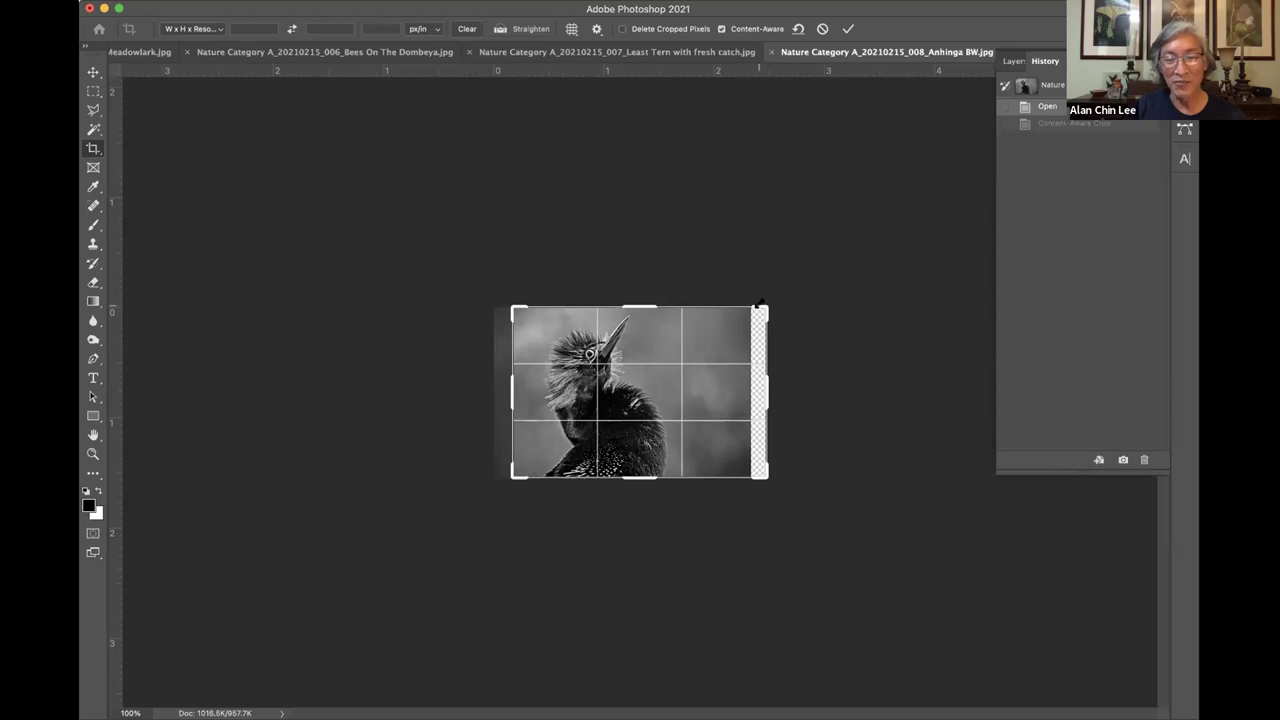
drag(761, 303, 770, 297)
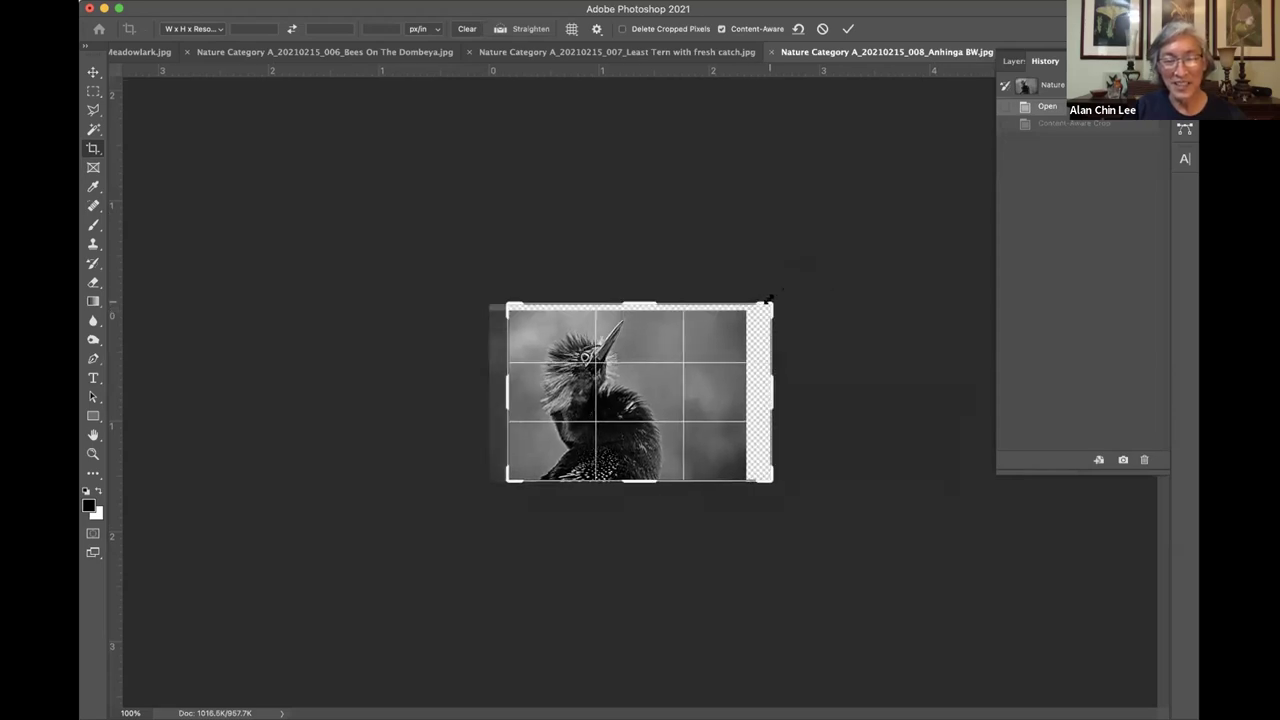
key(Return)
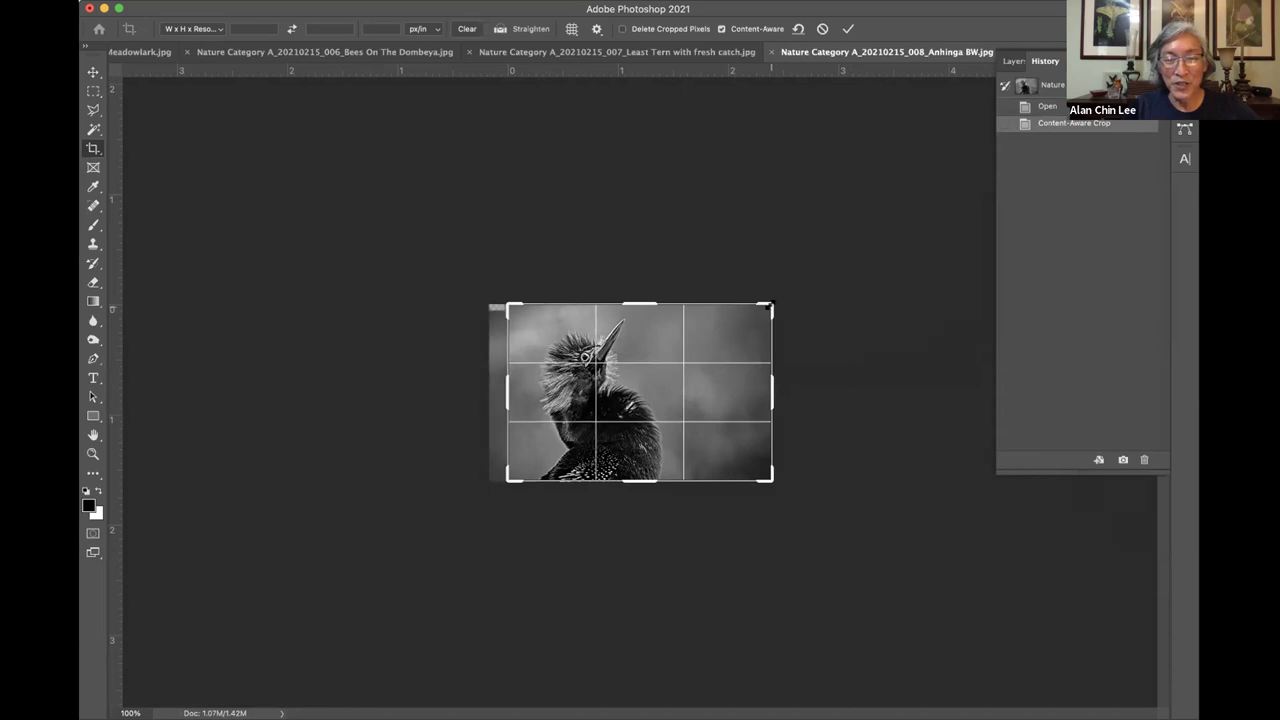
drag(770, 304, 774, 306)
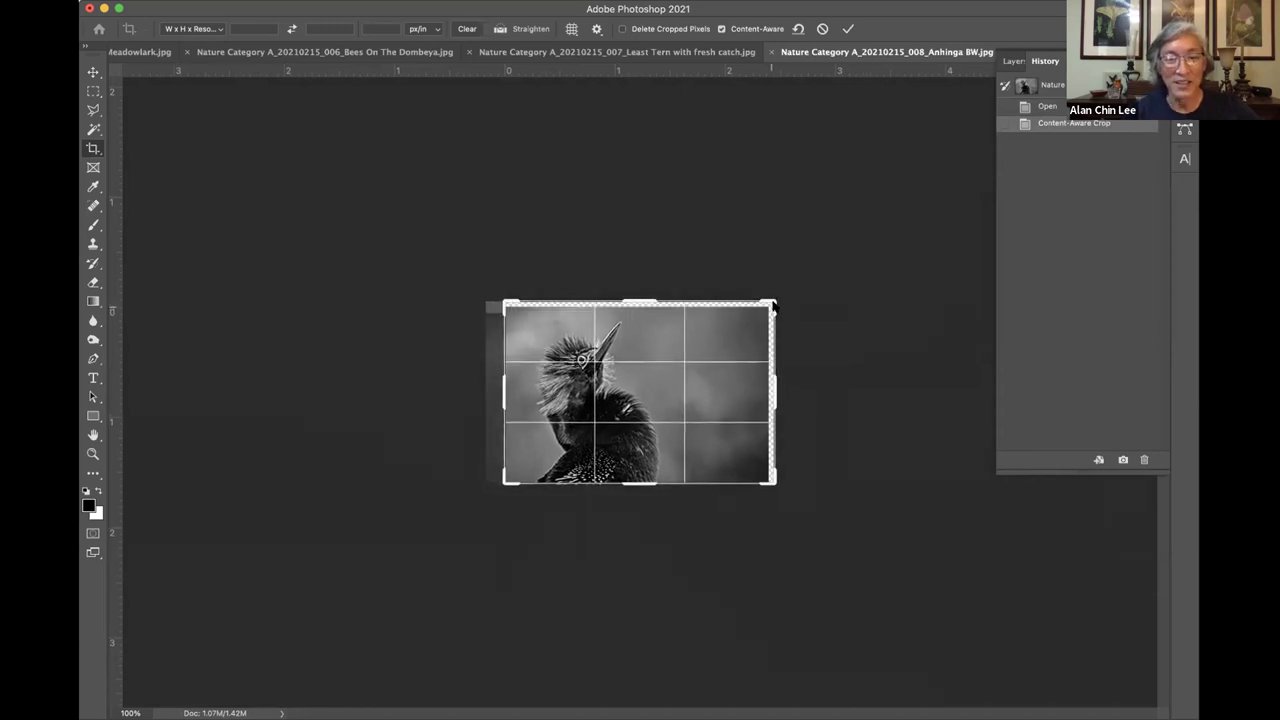
key(Return)
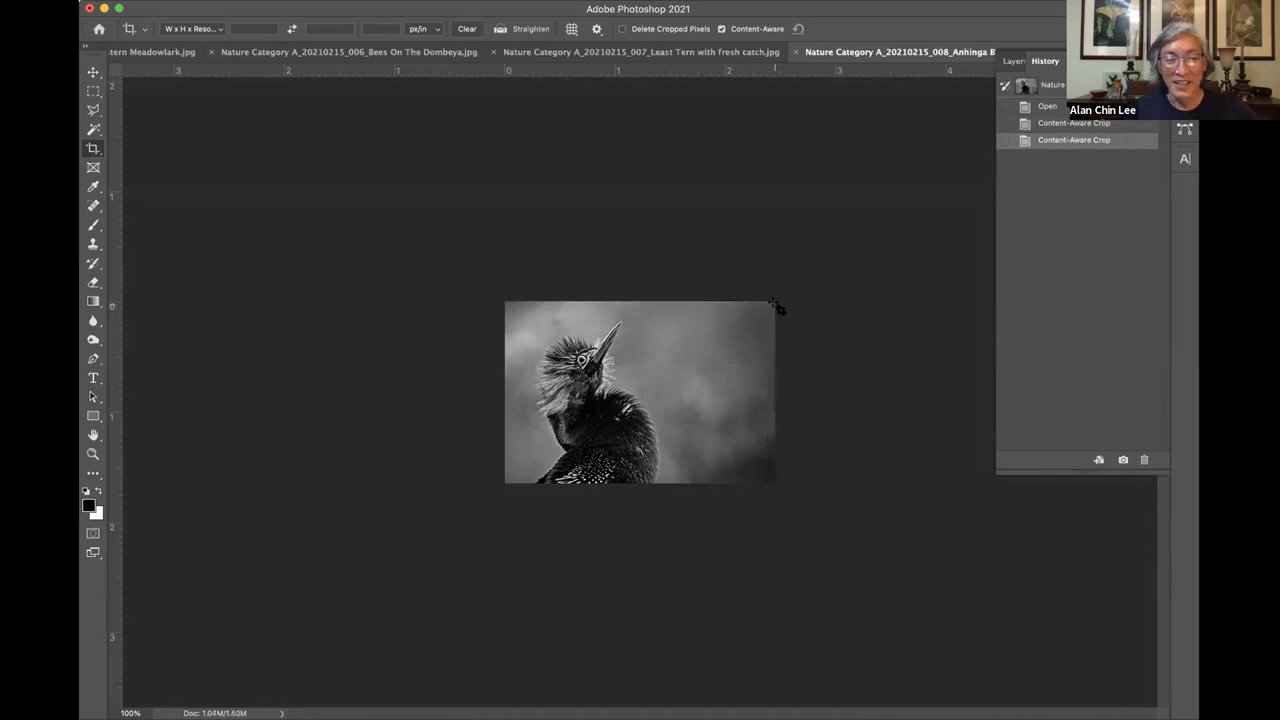
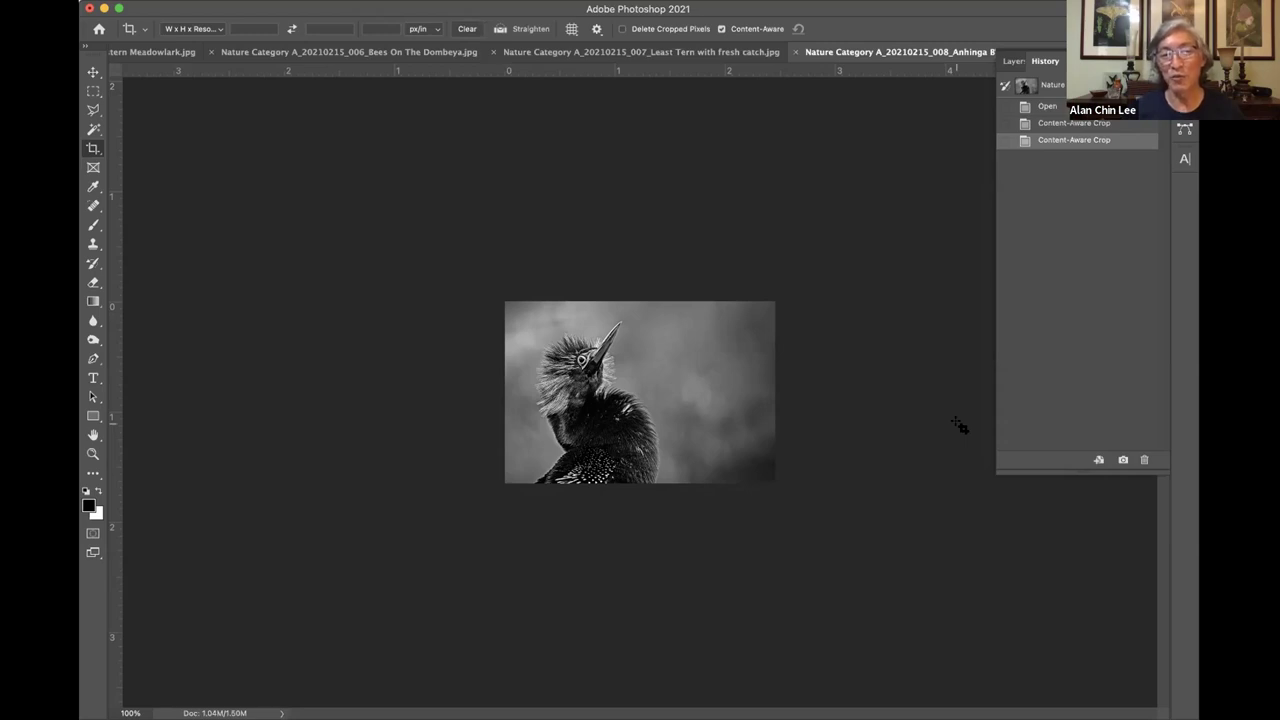
- Close the anhinga photo without saving and view the least tern photo without the crop frame
key(super+w)
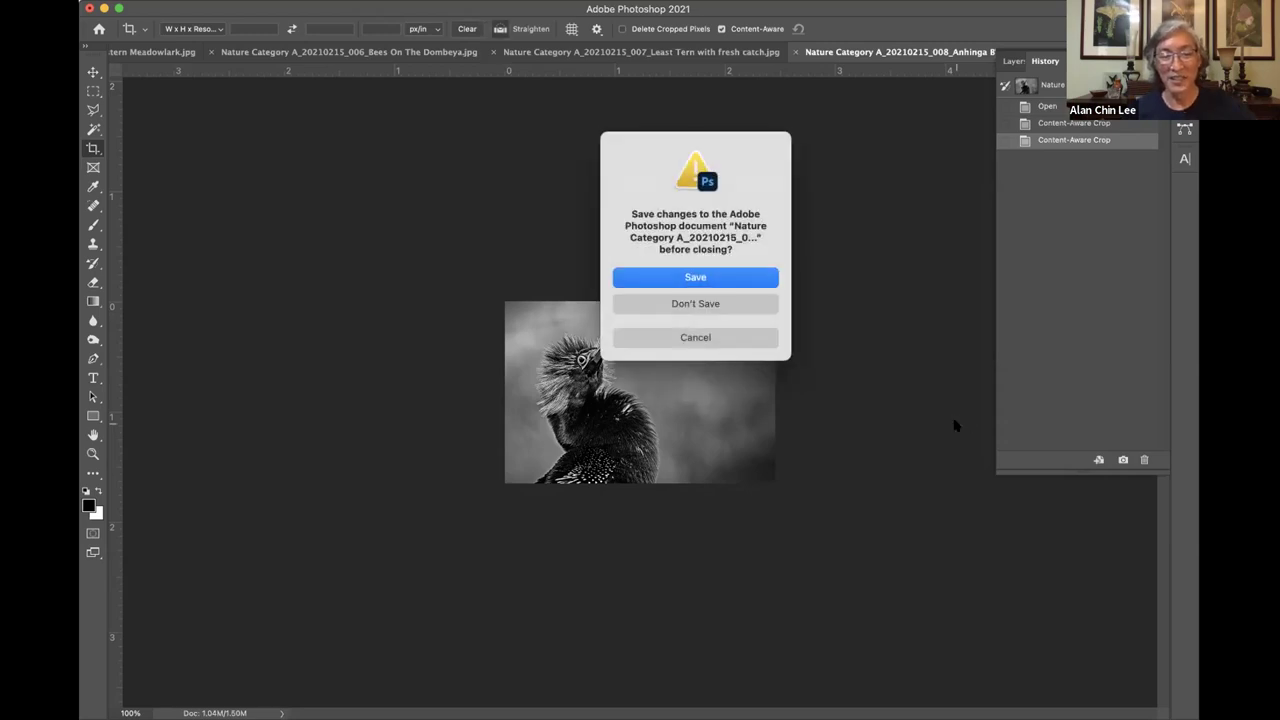
key(super+d)
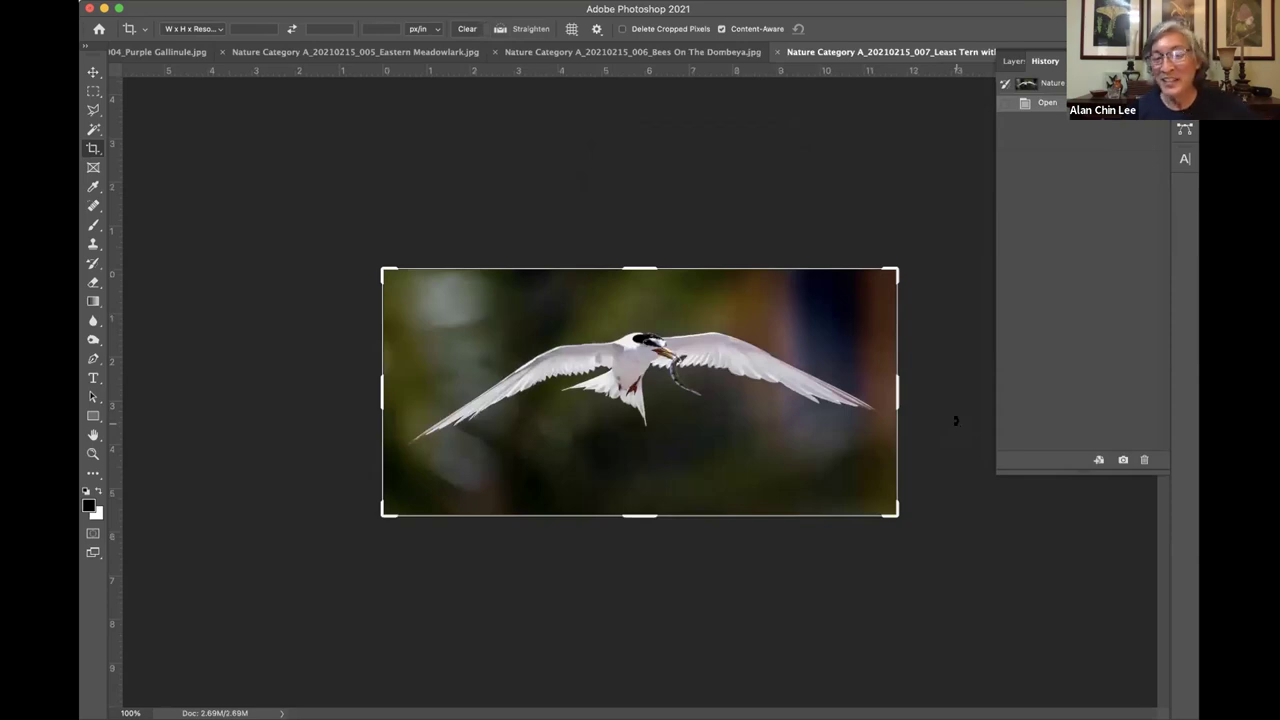
key(v)
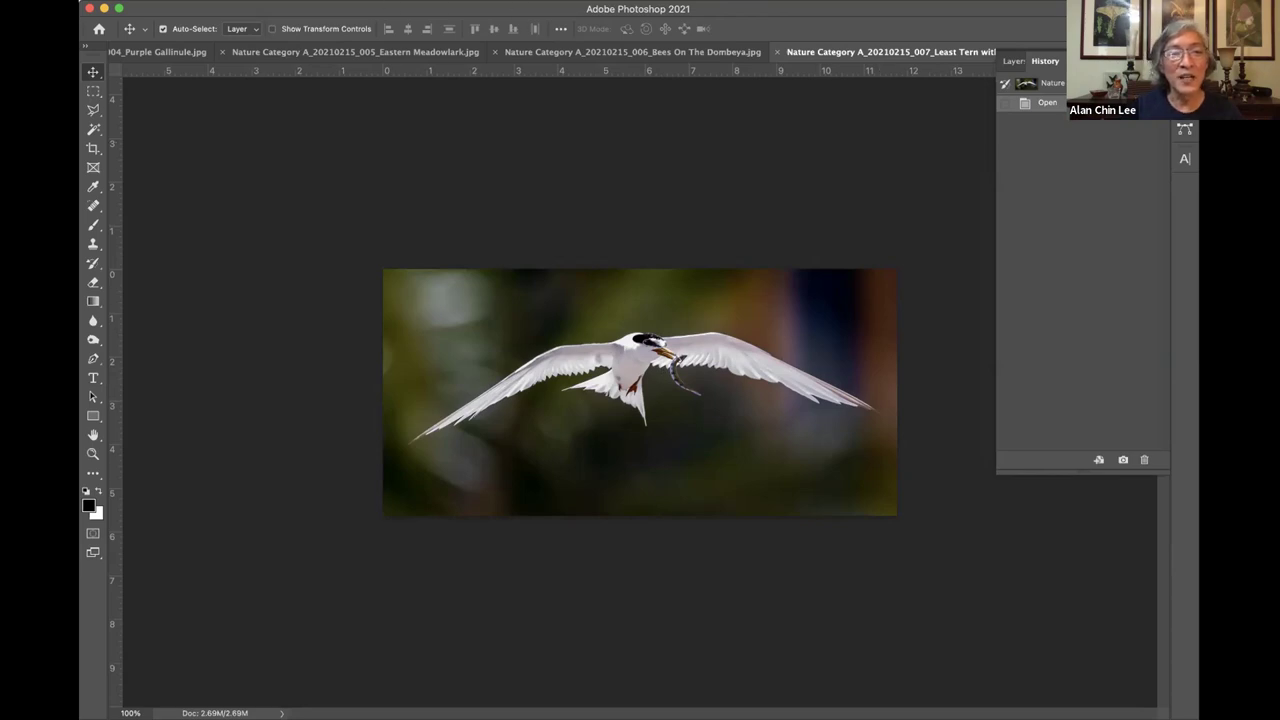
- Try a Shadows/Highlights adjustment on the least tern photo with shadows at 0% and highlights at 35%
click(262, 2)
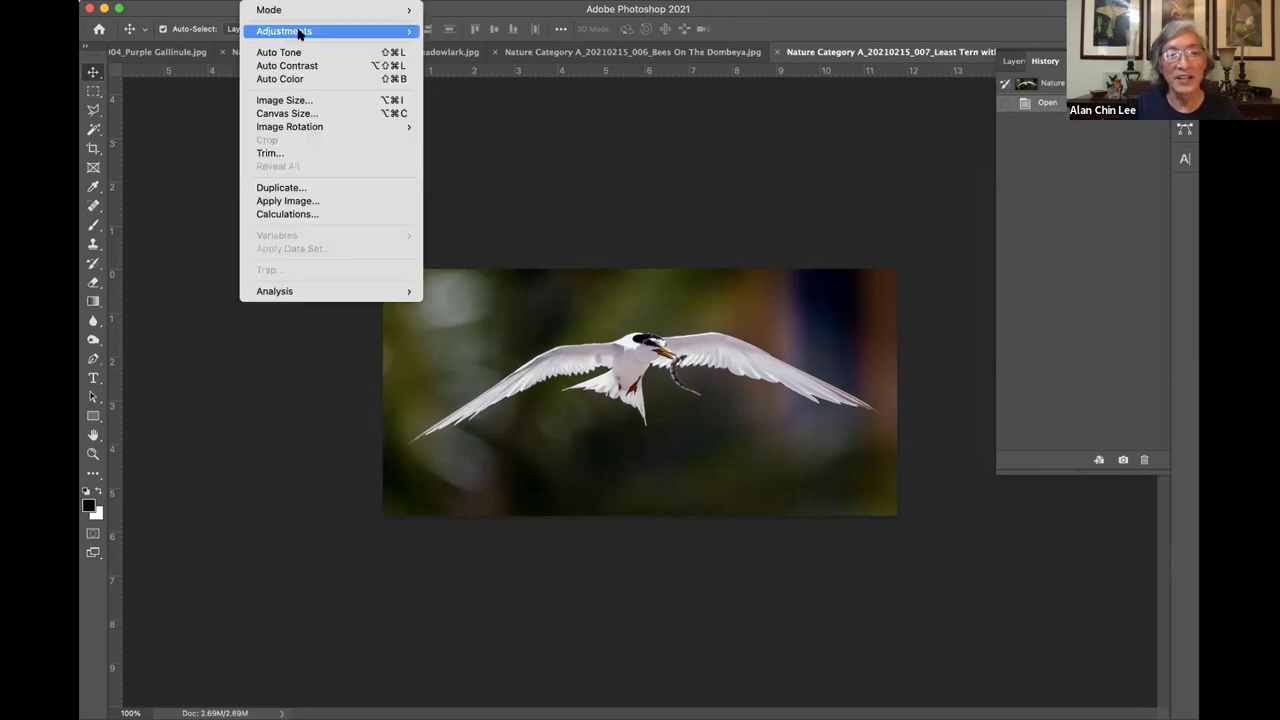
mouse_move(297, 32)
click(530, 267)
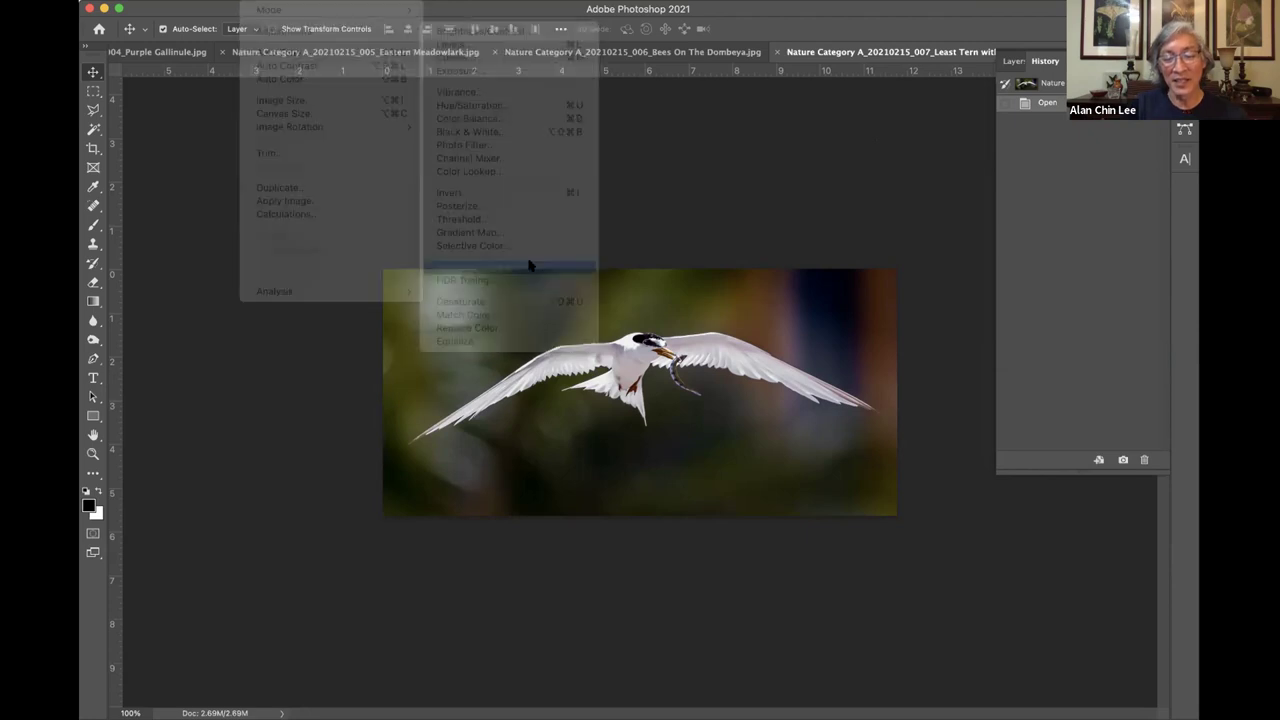
text(35)
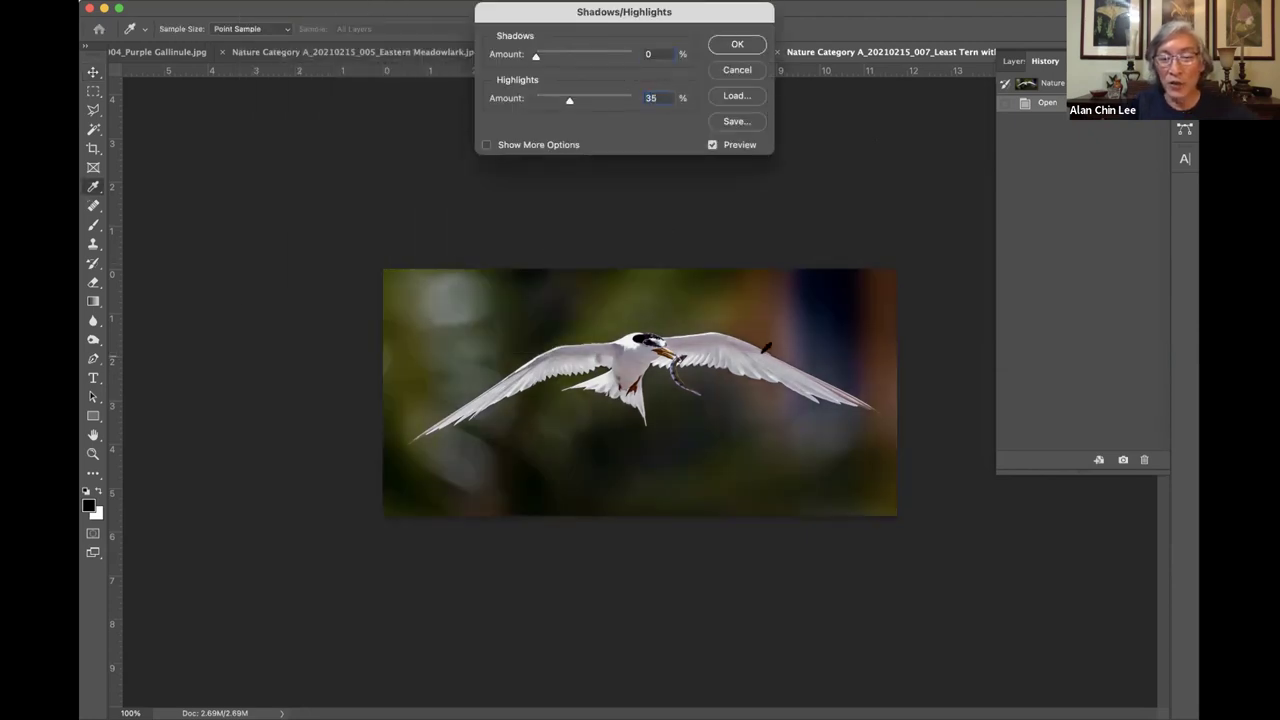
- Compare the least tern photo with and without the Shadows/Highlights preview, and cancel the adjustment
click(712, 144)
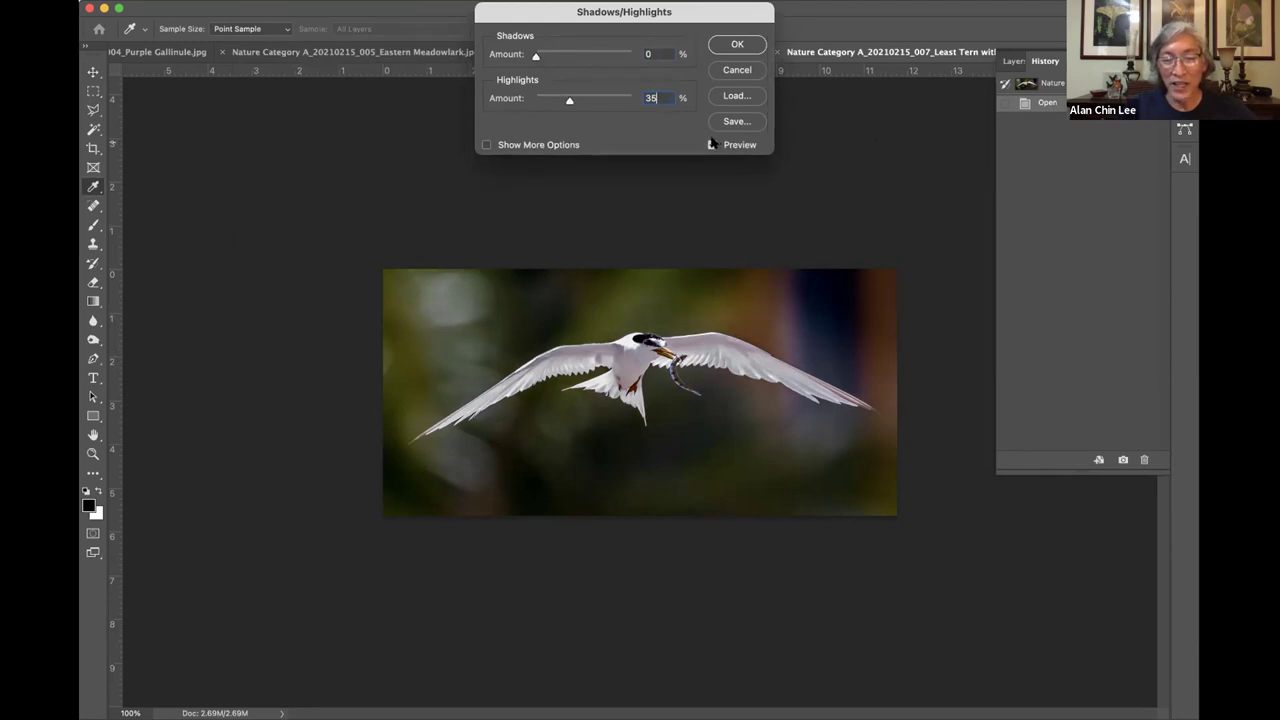
click(712, 144)
click(712, 144)
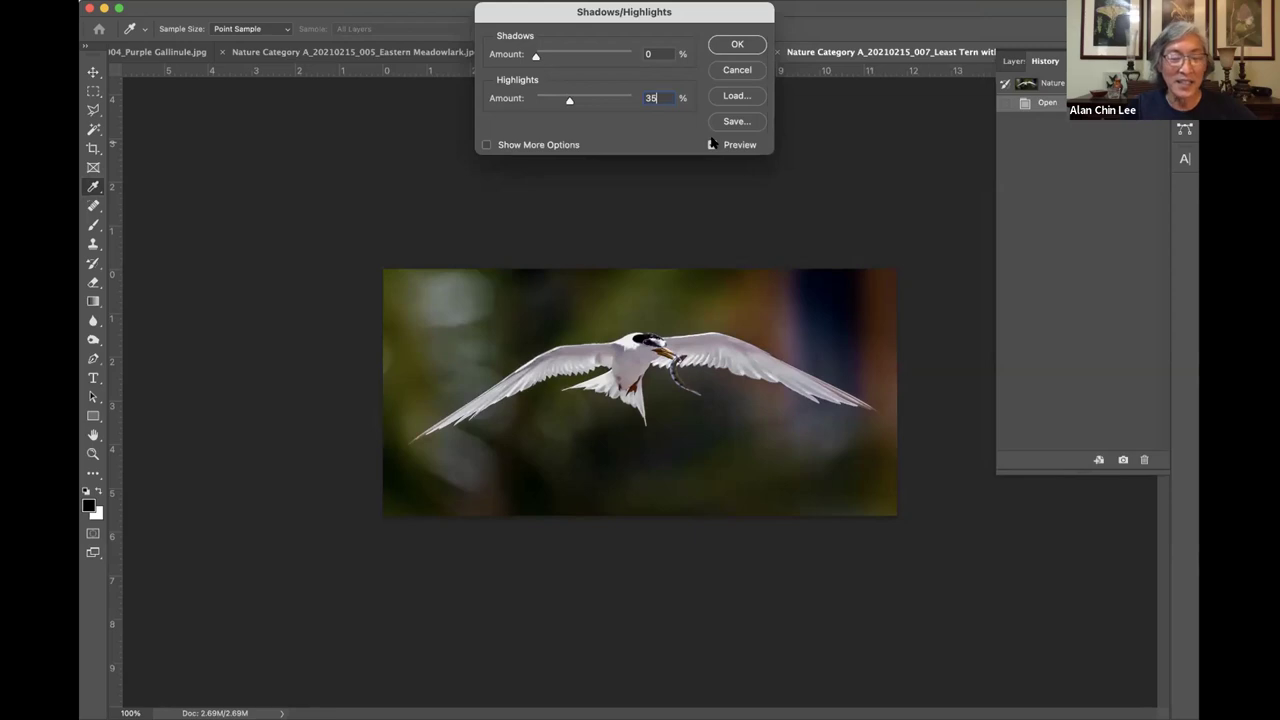
click(712, 144)
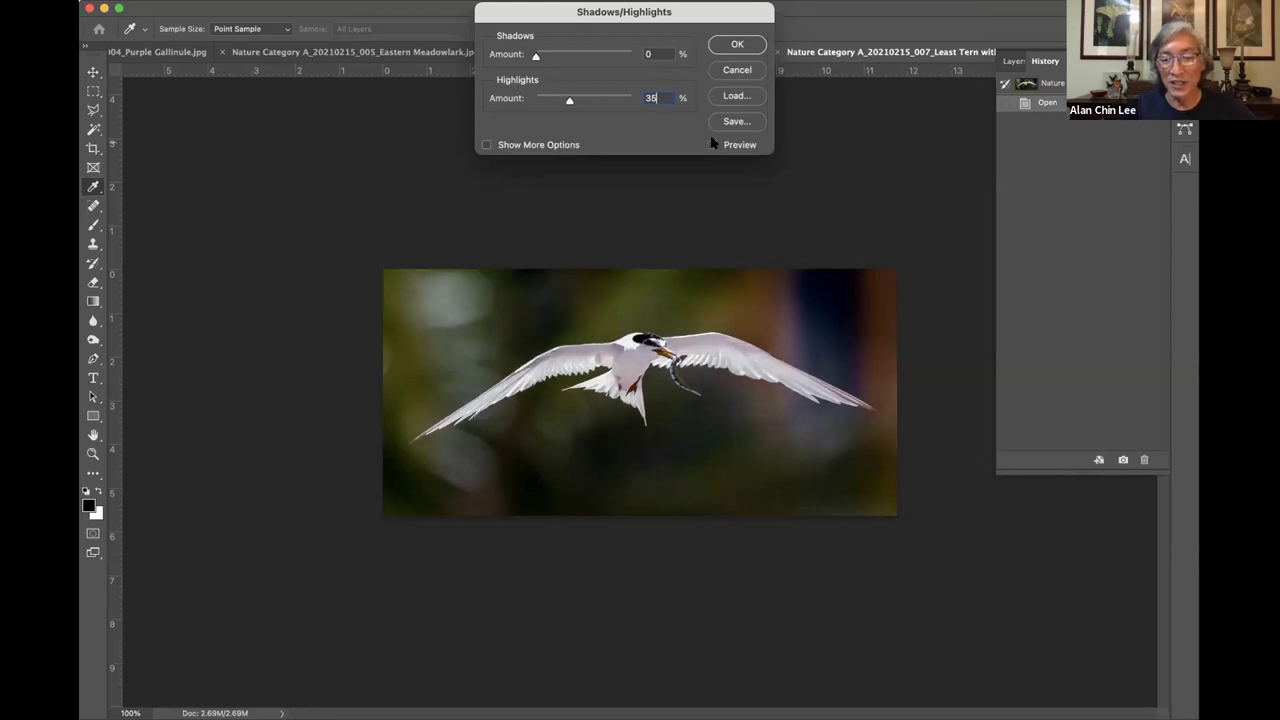
click(712, 144)
click(712, 144)
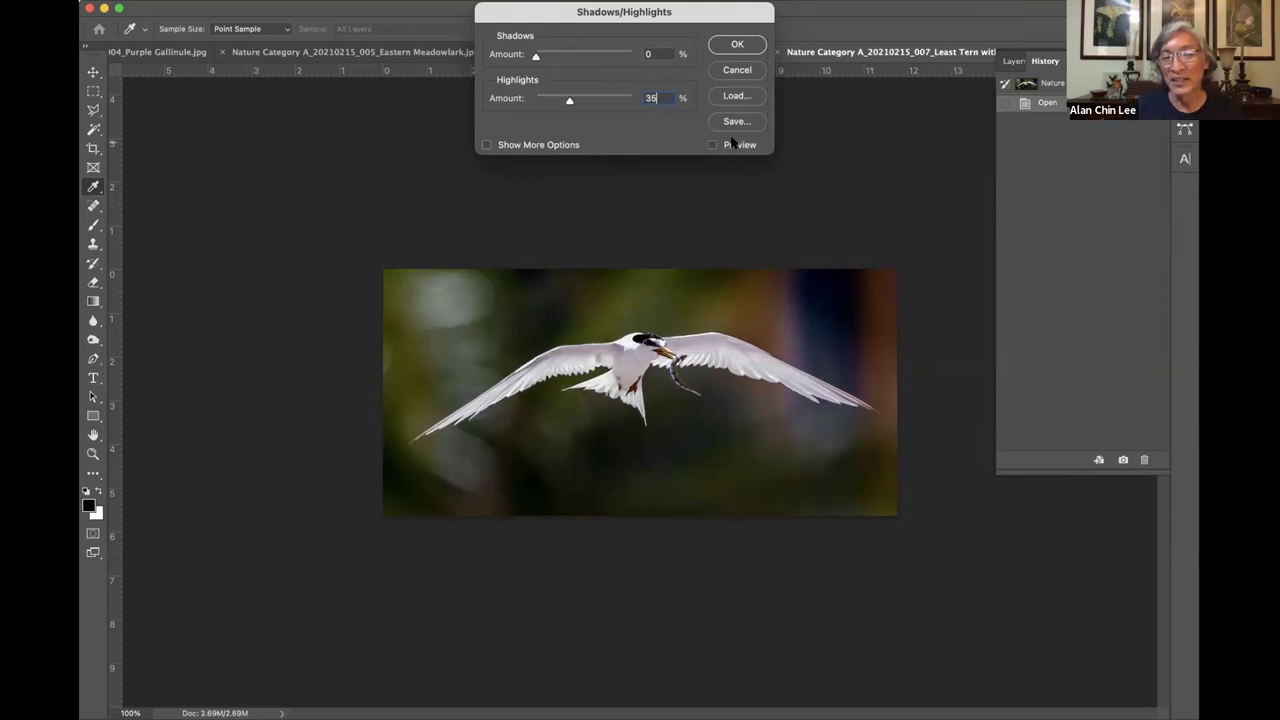
click(737, 71)
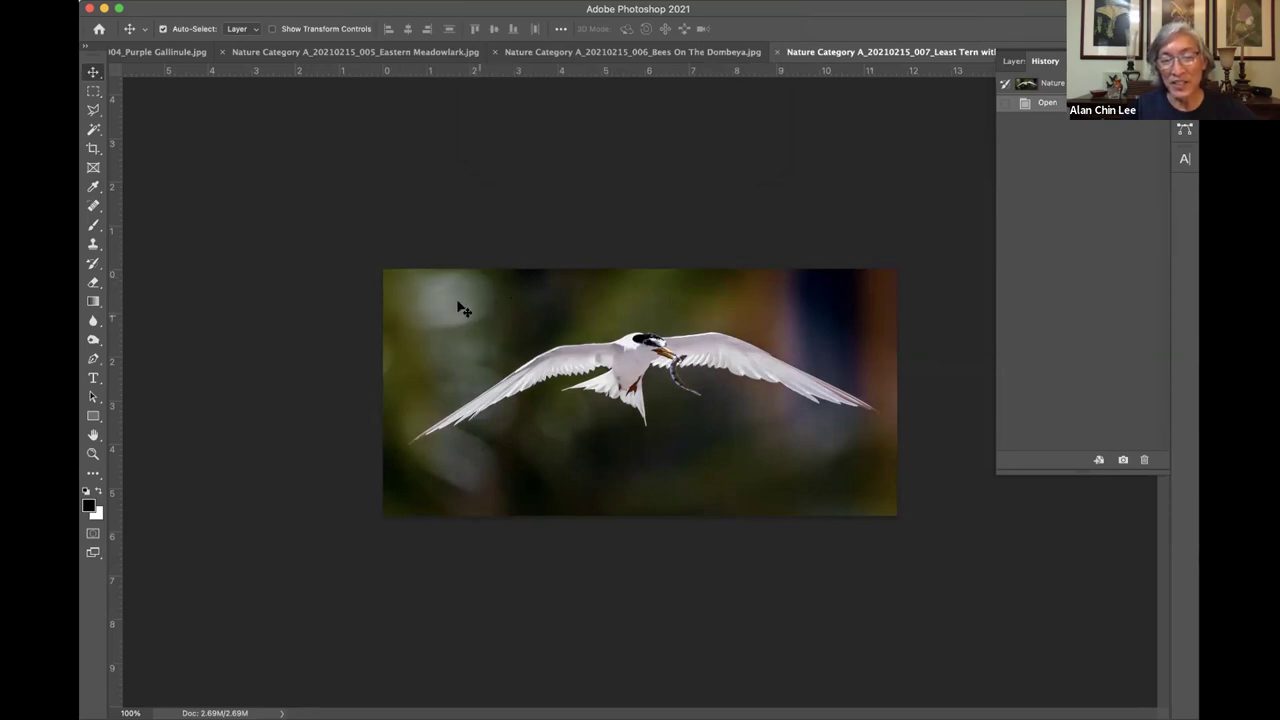
- Darken the bright background patches around the tern's wings using the Burn tool on midtones at 3% exposure
key(o)
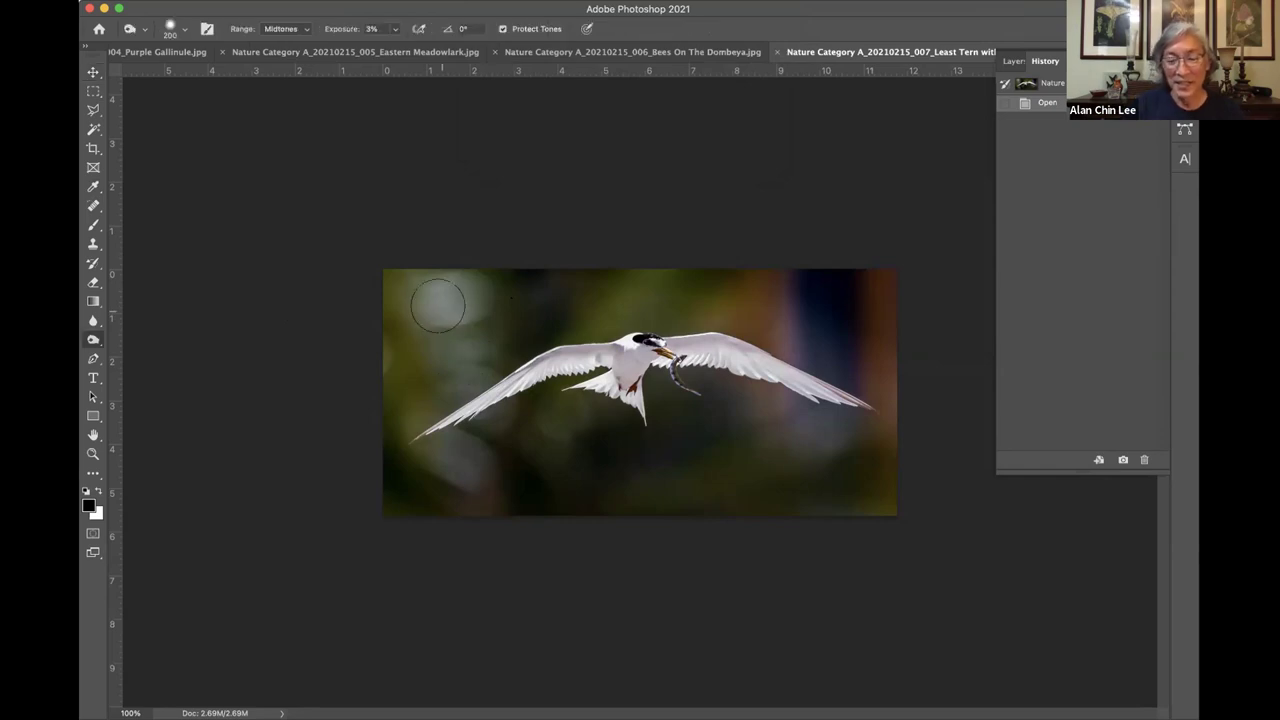
mouse_move(458, 312)
mouse_down()
mouse_move(428, 296)
mouse_move(475, 296)
mouse_move(420, 308)
mouse_move(428, 330)
mouse_move(480, 309)
mouse_move(433, 292)
mouse_move(475, 280)
mouse_move(430, 333)
mouse_move(411, 290)
mouse_move(454, 307)
mouse_move(382, 293)
mouse_move(419, 284)
mouse_move(442, 297)
mouse_move(454, 277)
mouse_move(463, 321)
mouse_move(458, 372)
mouse_up()
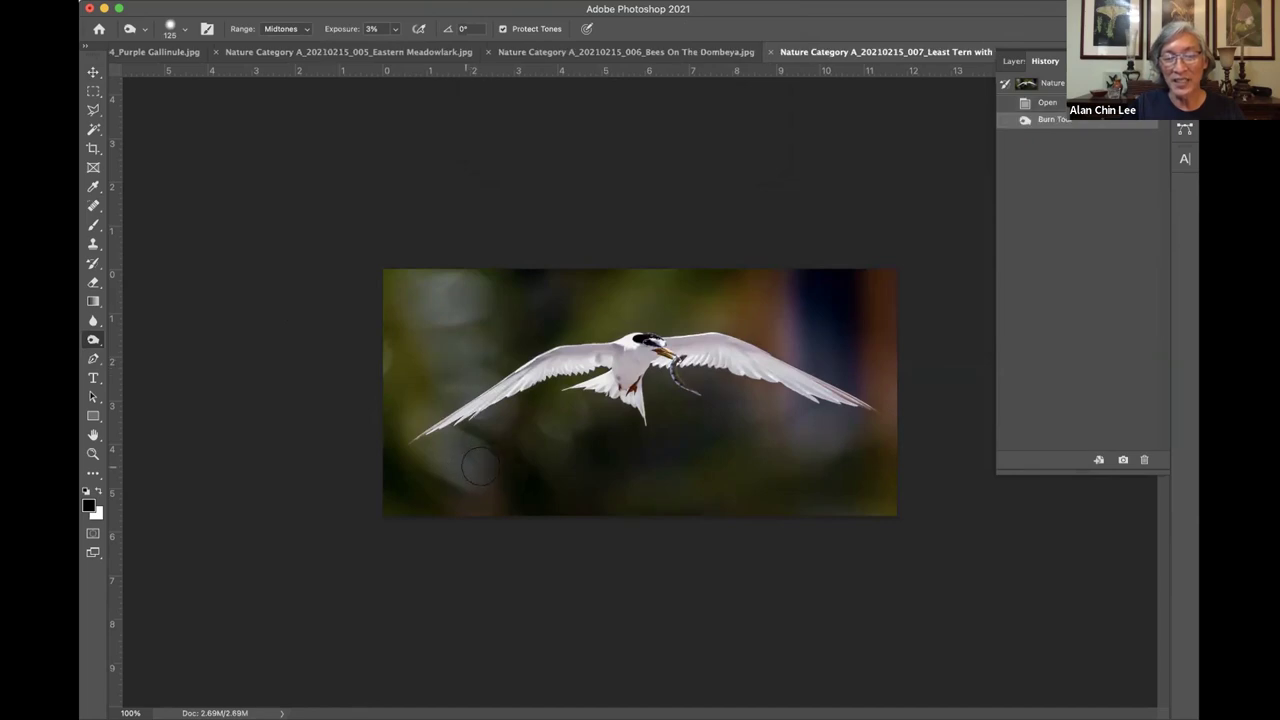
drag(463, 460, 480, 466)
mouse_move(790, 422)
mouse_down()
mouse_move(842, 427)
mouse_move(774, 420)
mouse_move(813, 421)
mouse_move(840, 443)
mouse_move(795, 428)
mouse_up()
mouse_move(828, 355)
mouse_down()
mouse_move(783, 280)
mouse_move(797, 332)
mouse_move(923, 377)
mouse_up()
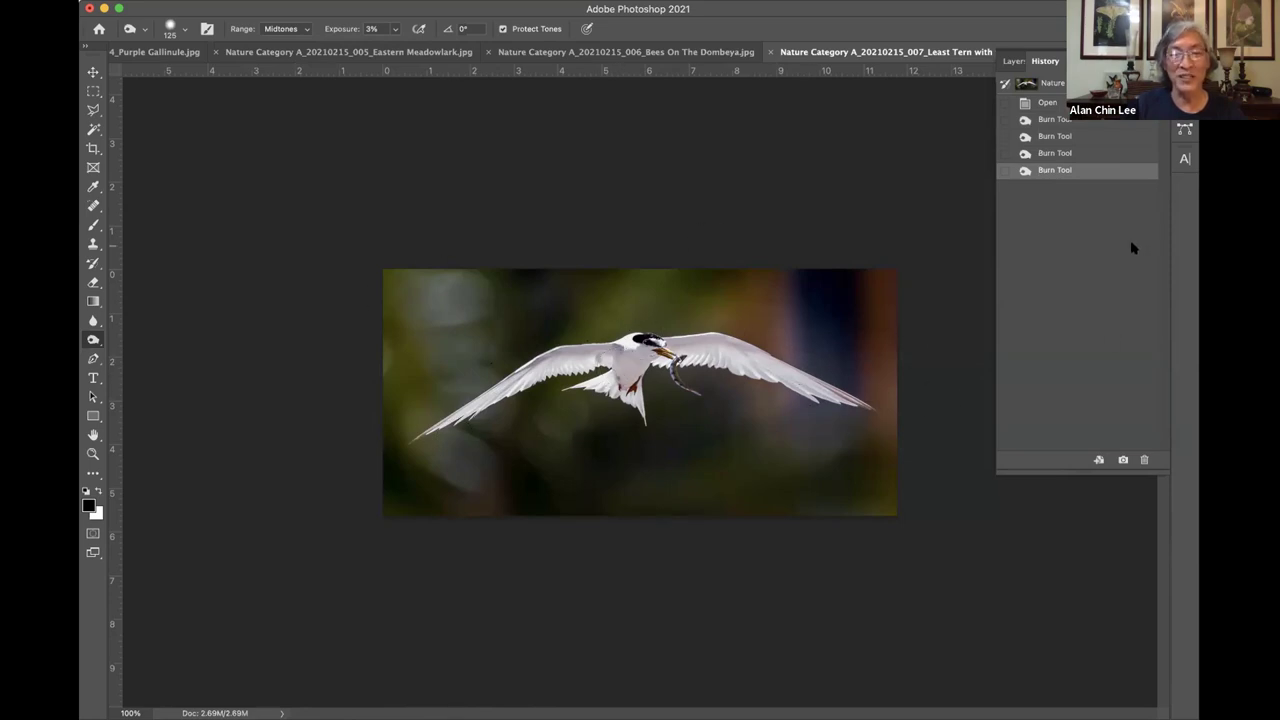
- Compare the least tern photo's original state with the burned version by switching between its history states
click(1060, 104)
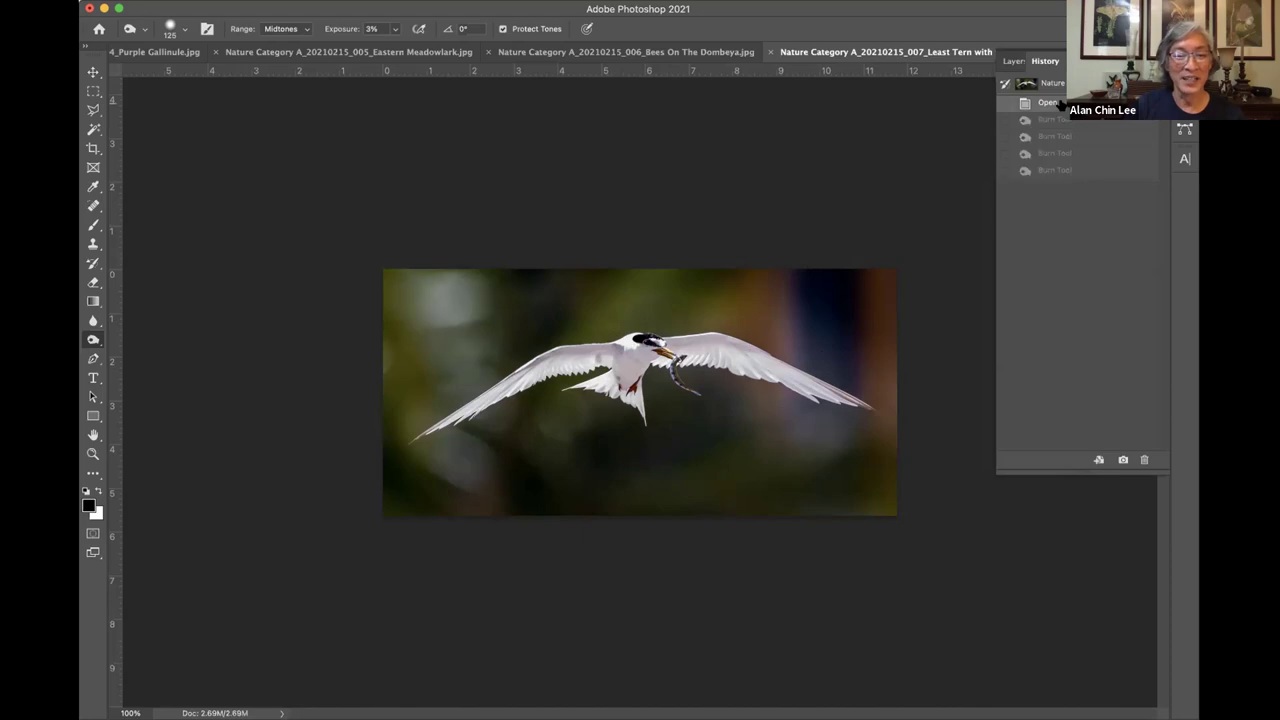
click(1062, 172)
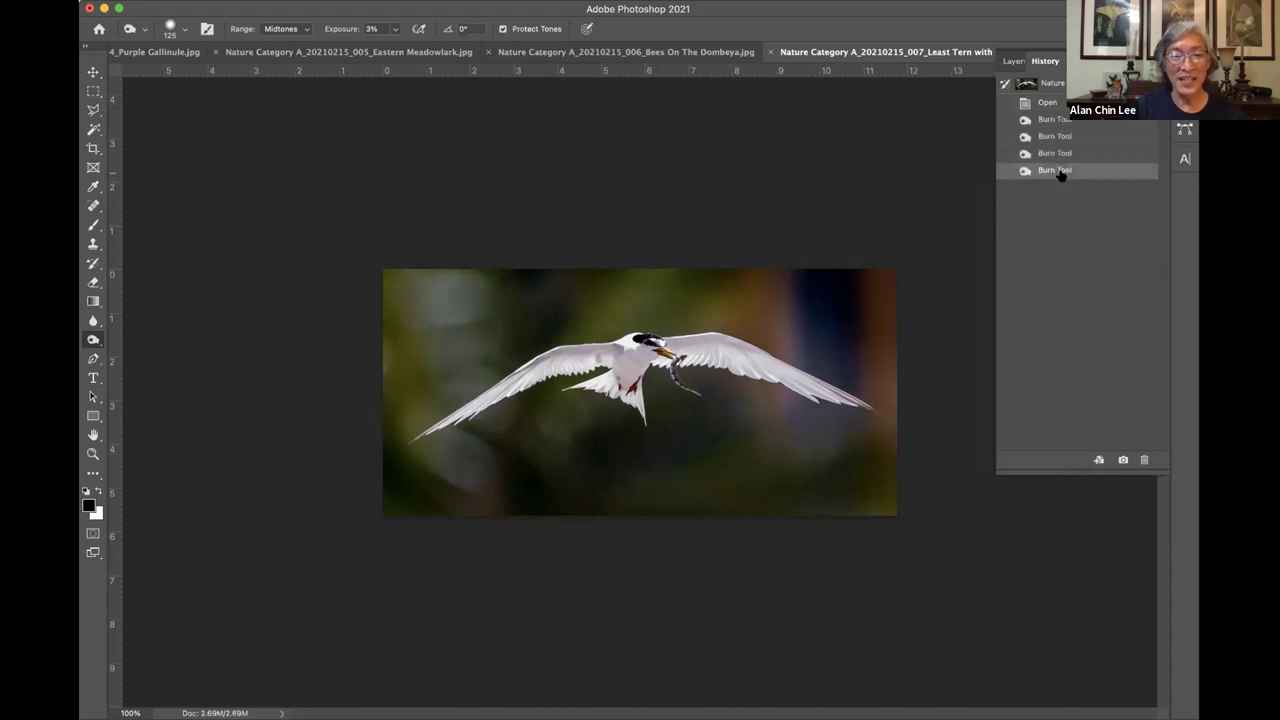
click(1054, 106)
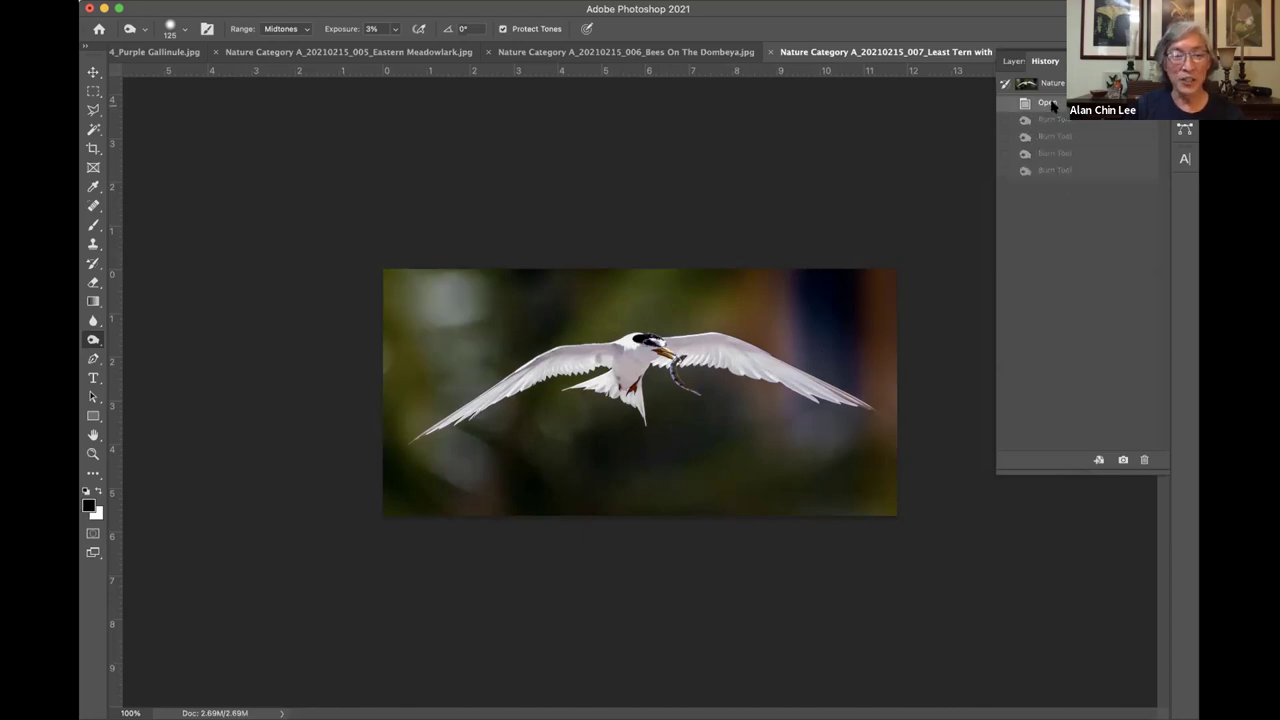
click(1055, 172)
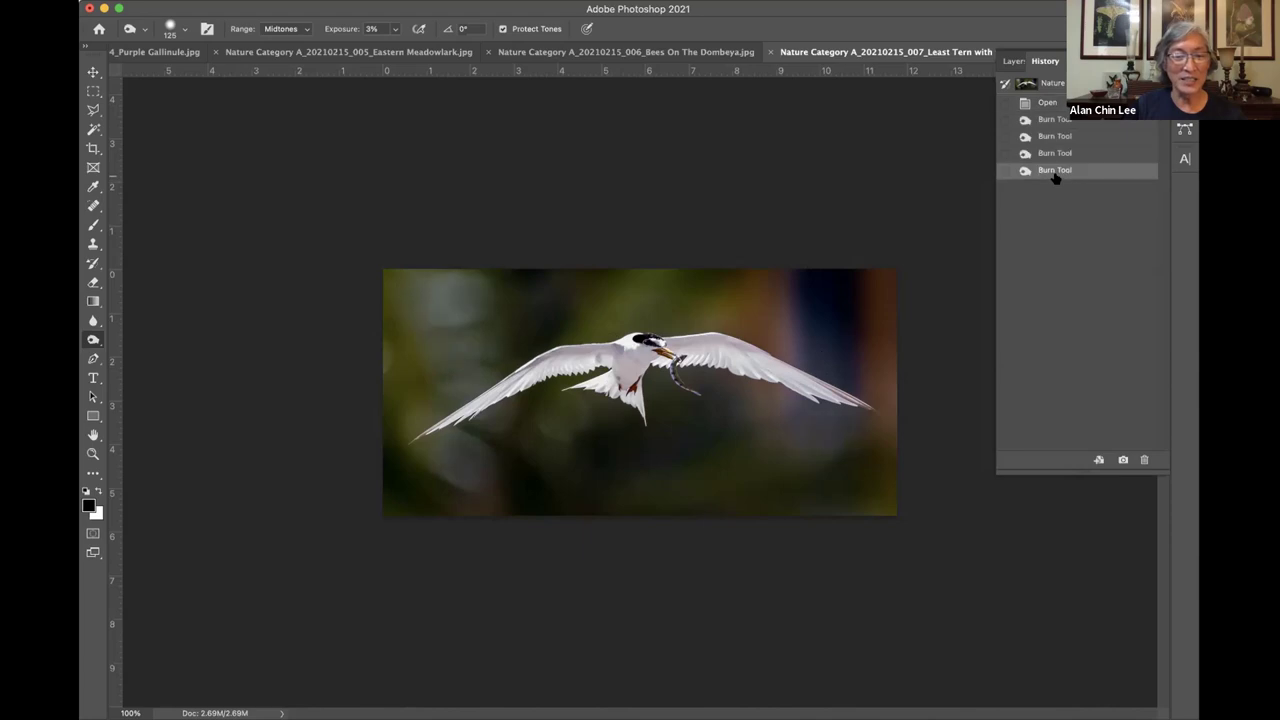
click(1056, 106)
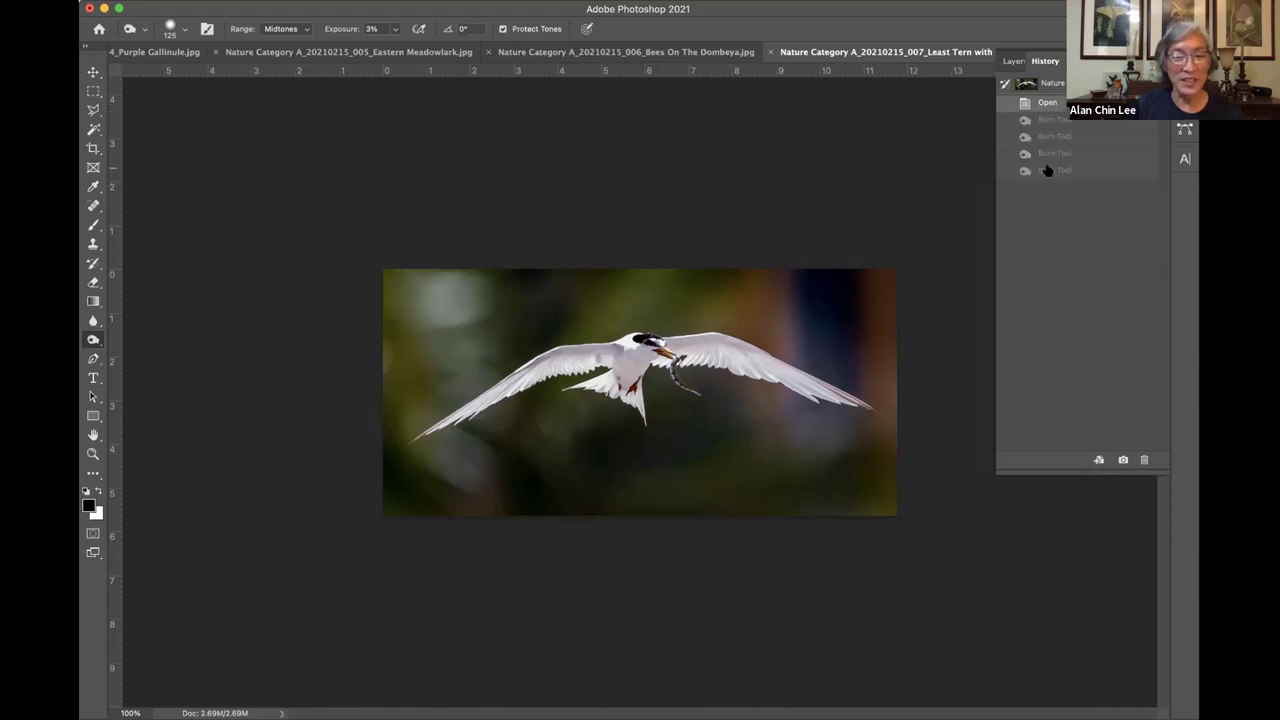
click(1047, 171)
click(1050, 104)
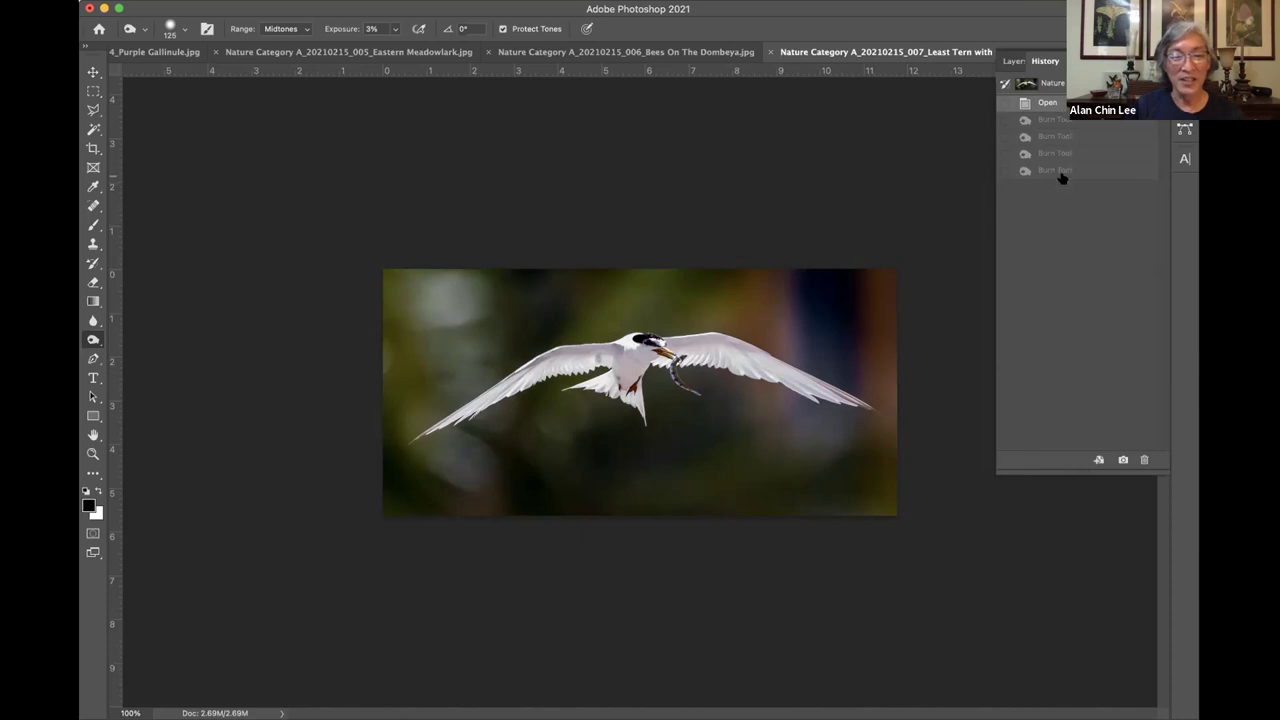
click(1058, 172)
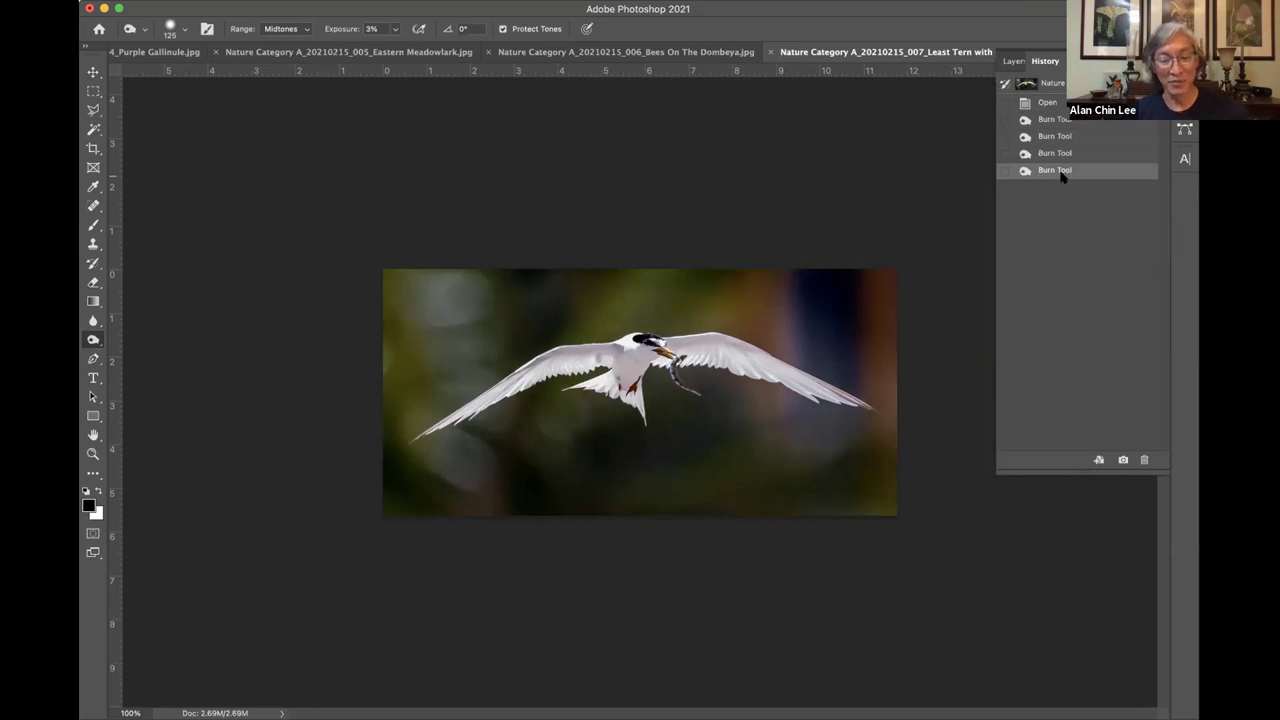
- Close the least tern photo and crop the bees photo from the left to cut off most of the faded flower bud
key(Return)
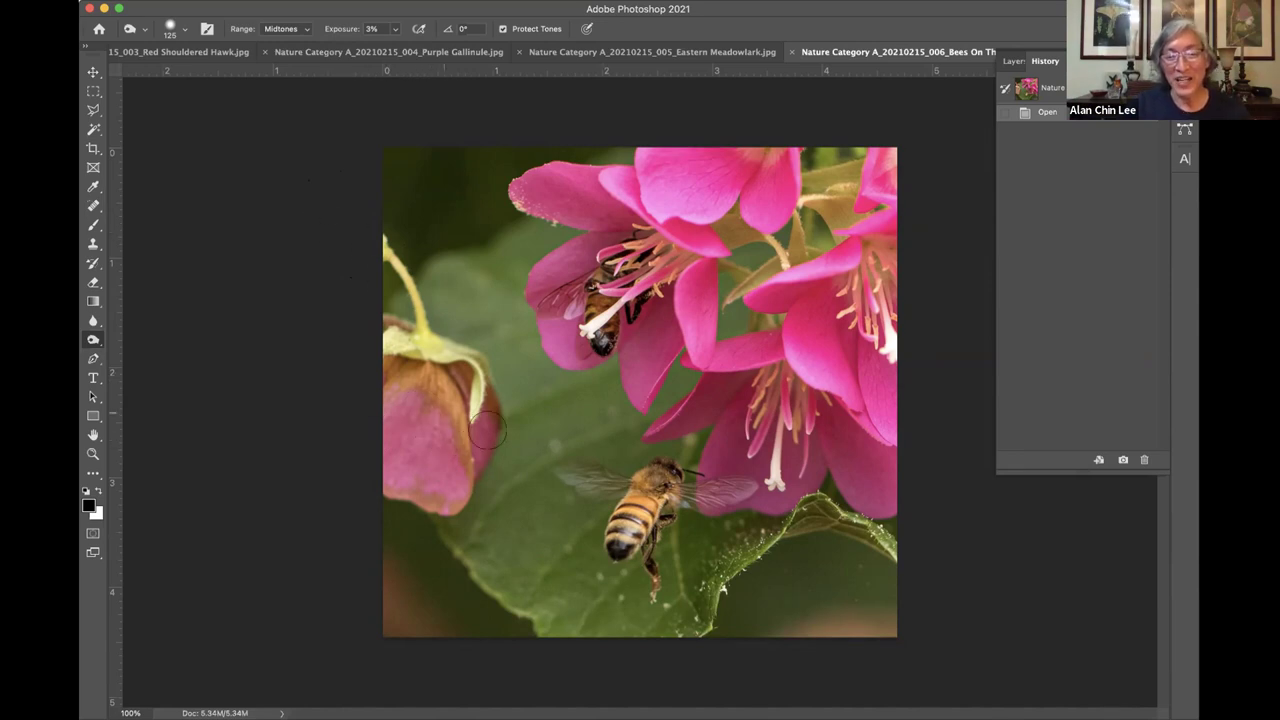
key(c)
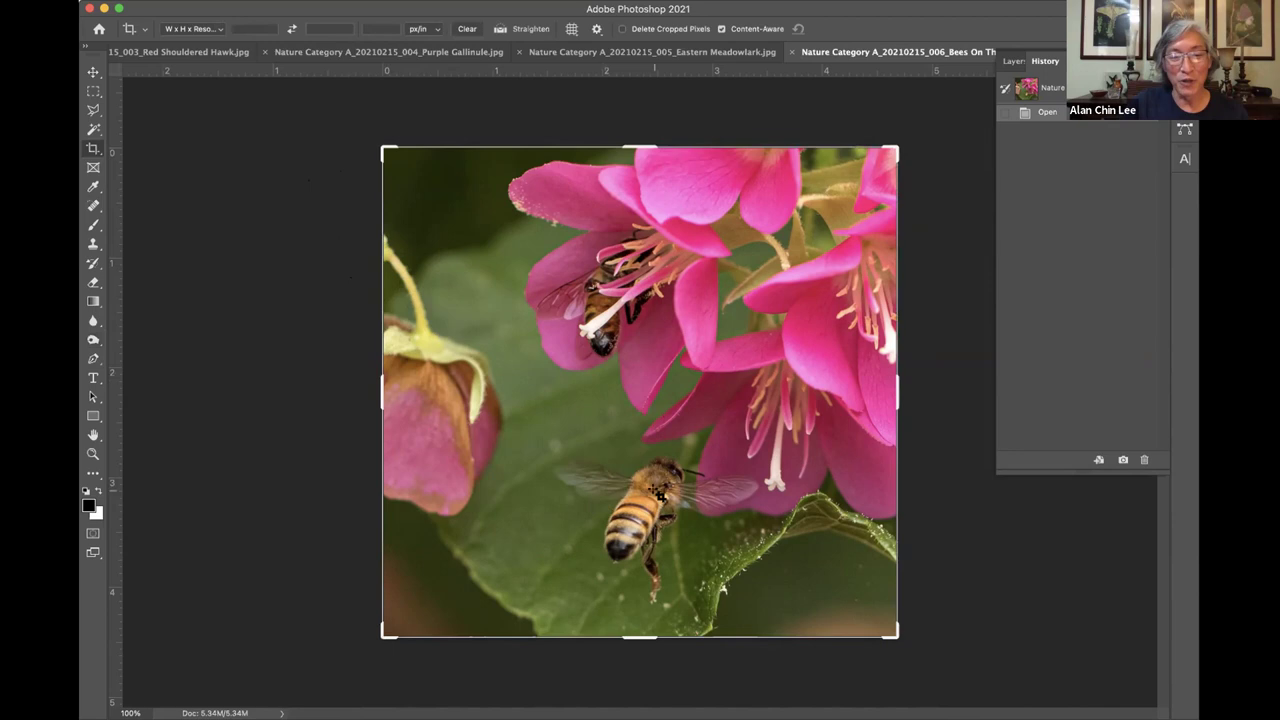
drag(390, 389, 429, 389)
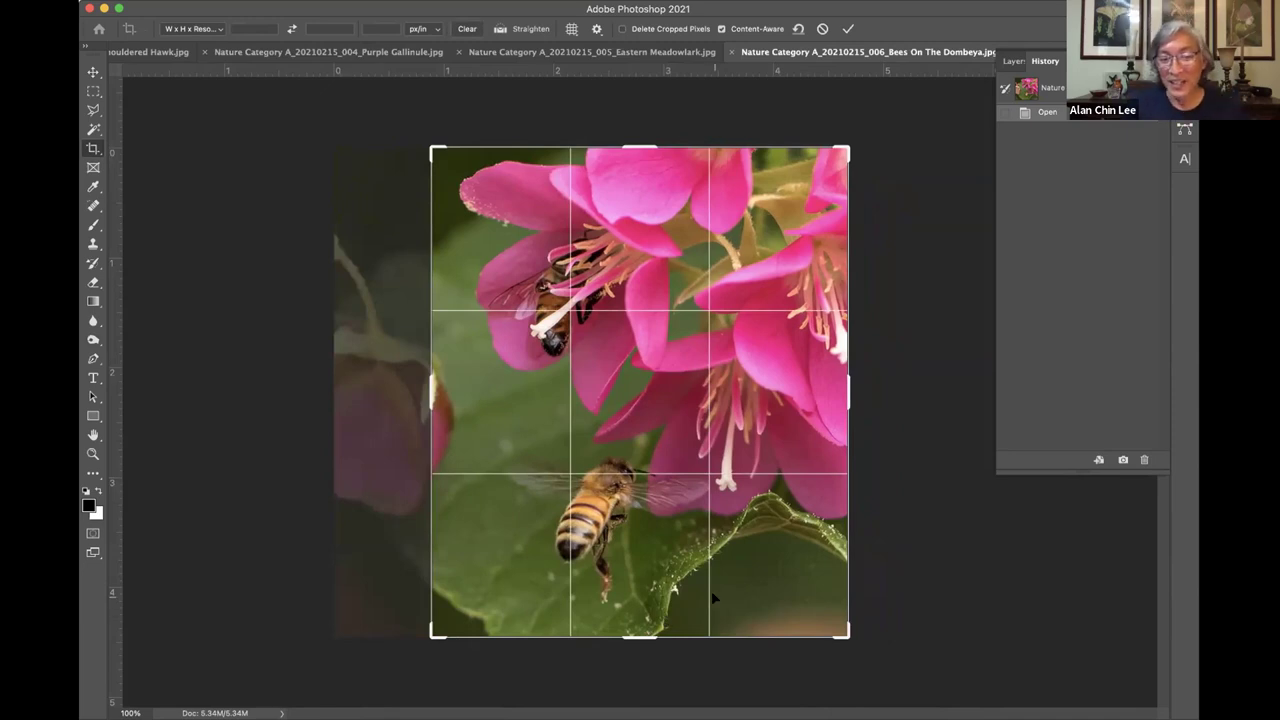
key(Return)
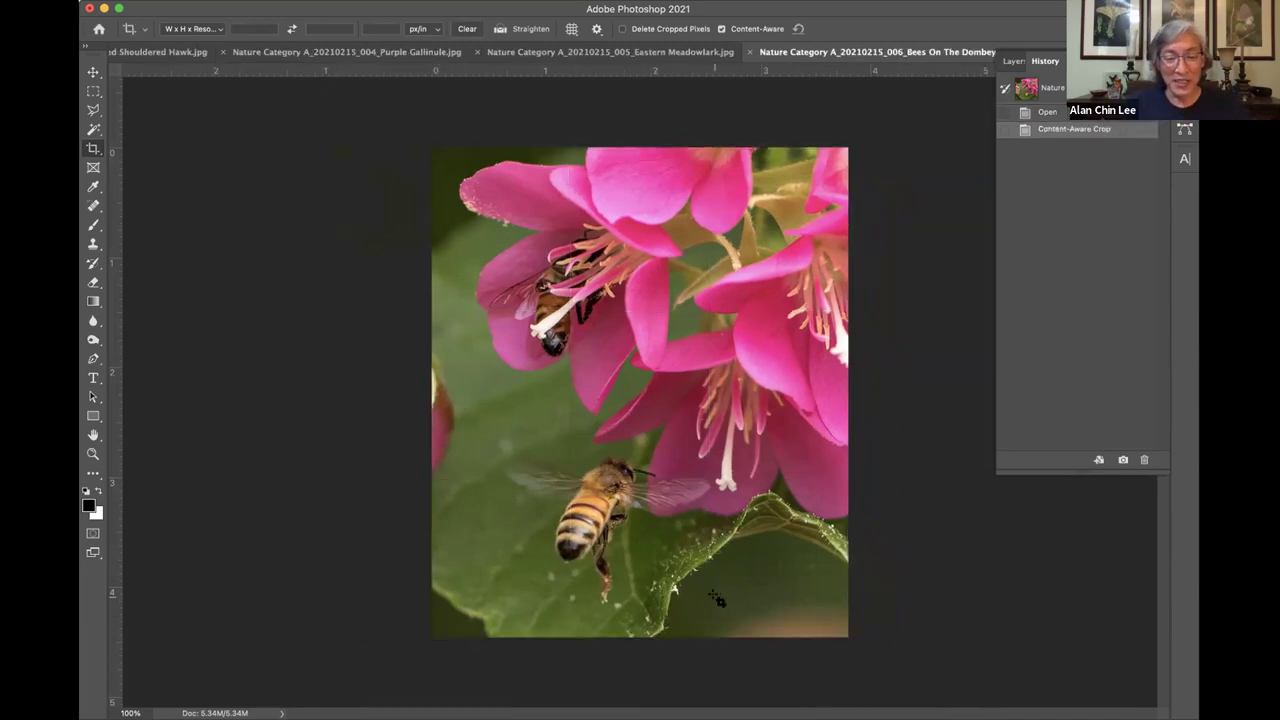
- Clone green leaf texture over the remaining sliver of flower bud along the bees photo's left edge with the Clone Stamp
key(s)
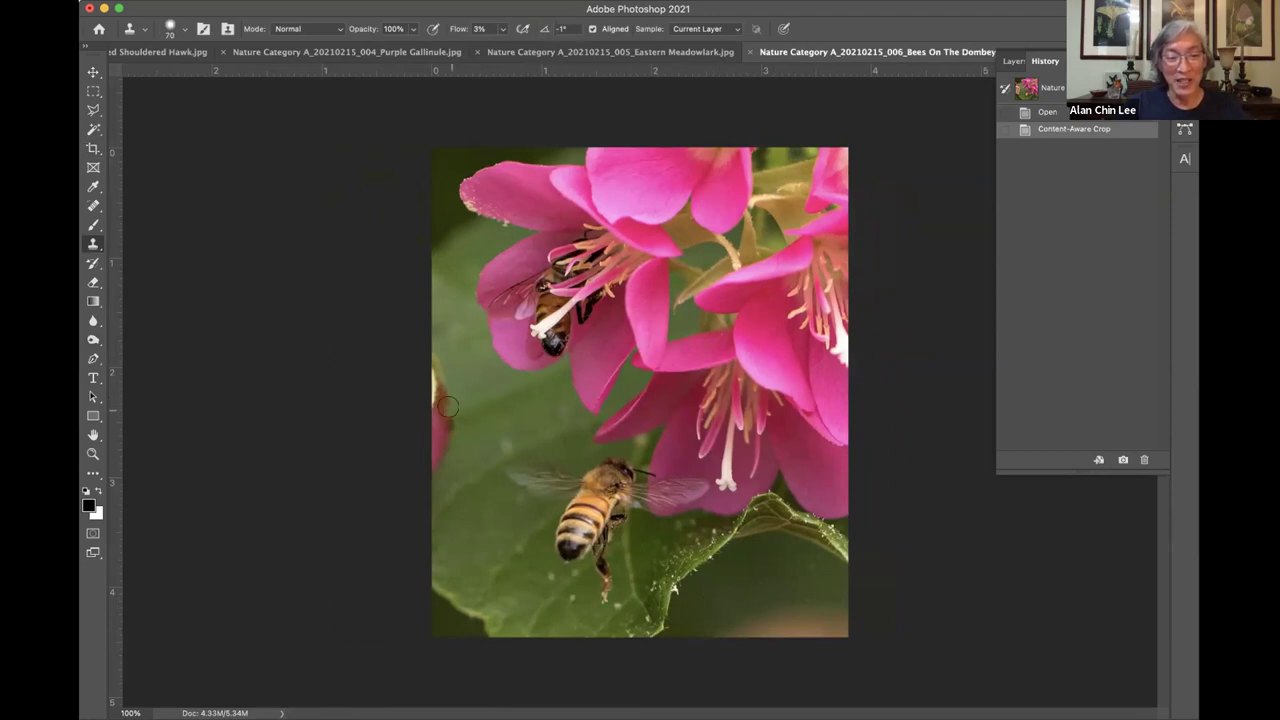
mouse_move(448, 406)
mouse_down()
mouse_move(419, 358)
mouse_move(436, 366)
mouse_move(422, 357)
mouse_move(445, 382)
mouse_move(414, 363)
mouse_move(421, 346)
mouse_move(441, 433)
mouse_move(444, 413)
mouse_move(424, 473)
mouse_move(448, 417)
mouse_move(442, 376)
mouse_move(417, 375)
mouse_move(437, 383)
mouse_move(421, 351)
mouse_move(460, 435)
mouse_move(446, 426)
mouse_move(453, 352)
mouse_move(458, 424)
mouse_move(441, 372)
mouse_move(436, 427)
mouse_up()
alt+click(453, 352)
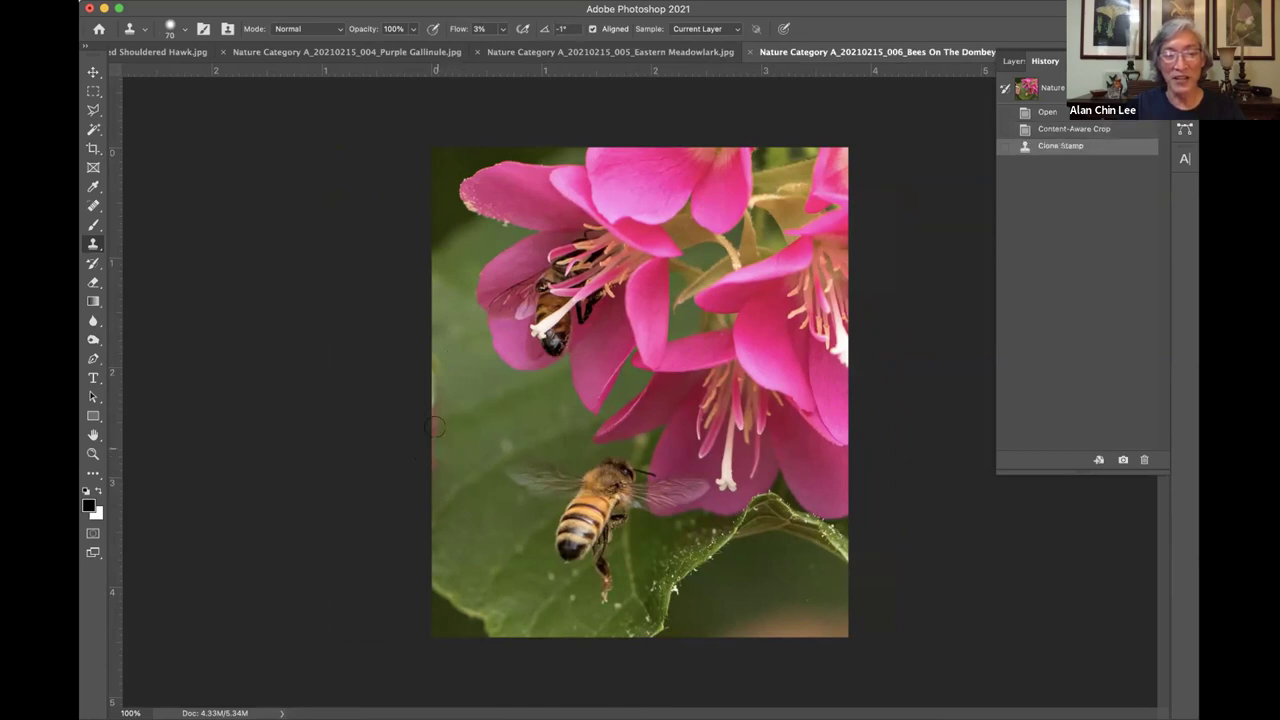
click(436, 425)
click(433, 441)
click(432, 452)
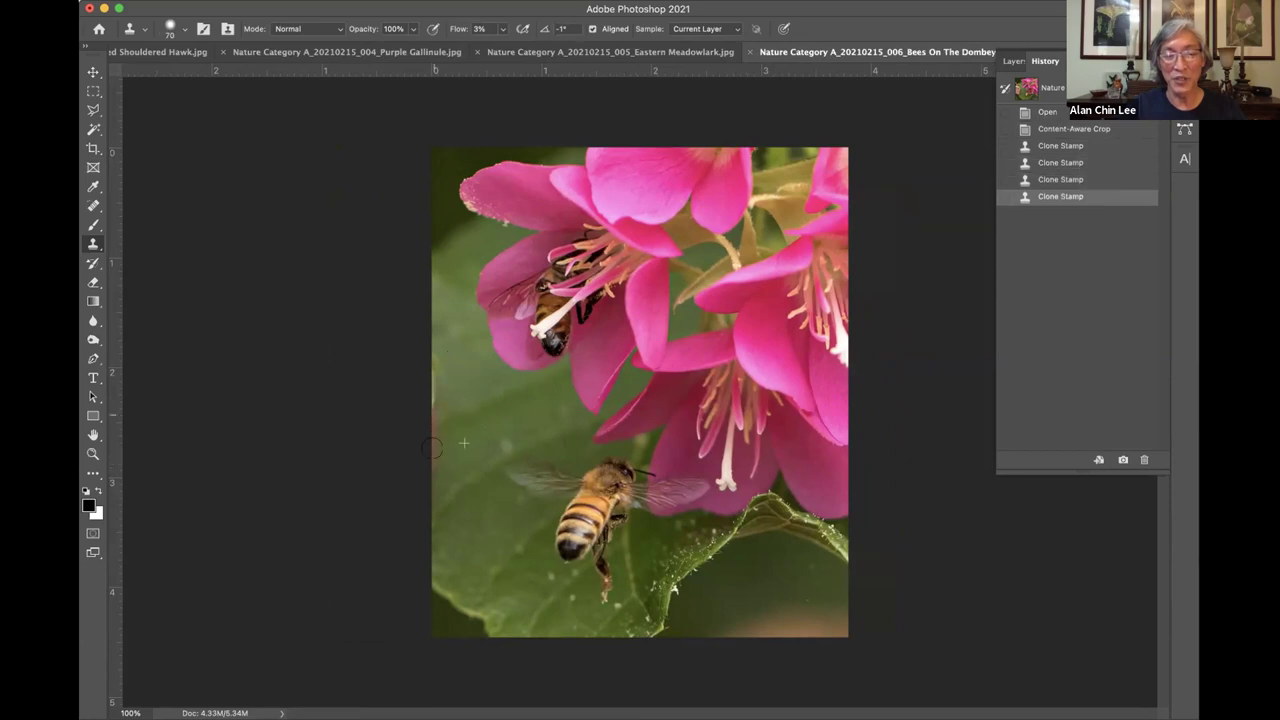
click(436, 360)
click(435, 372)
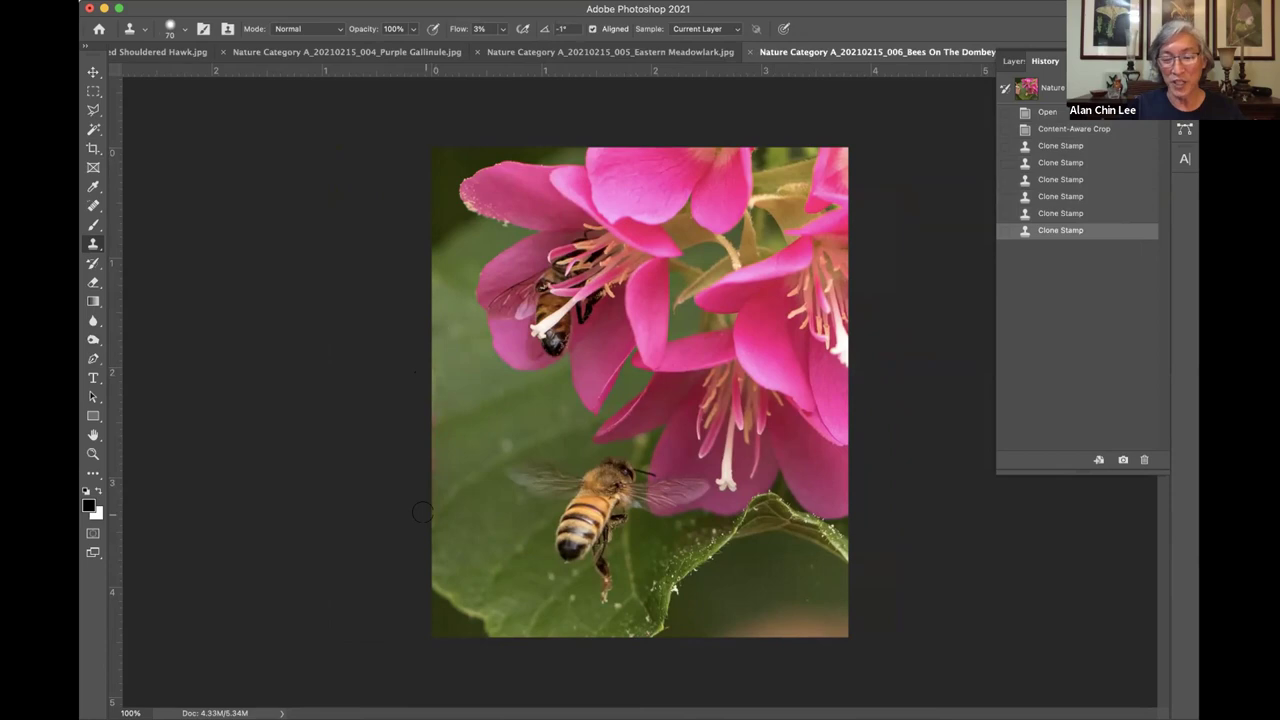
- Remove the light specks from the green leaf around the flying bee with the content-aware Spot Healing Brush
key(j)
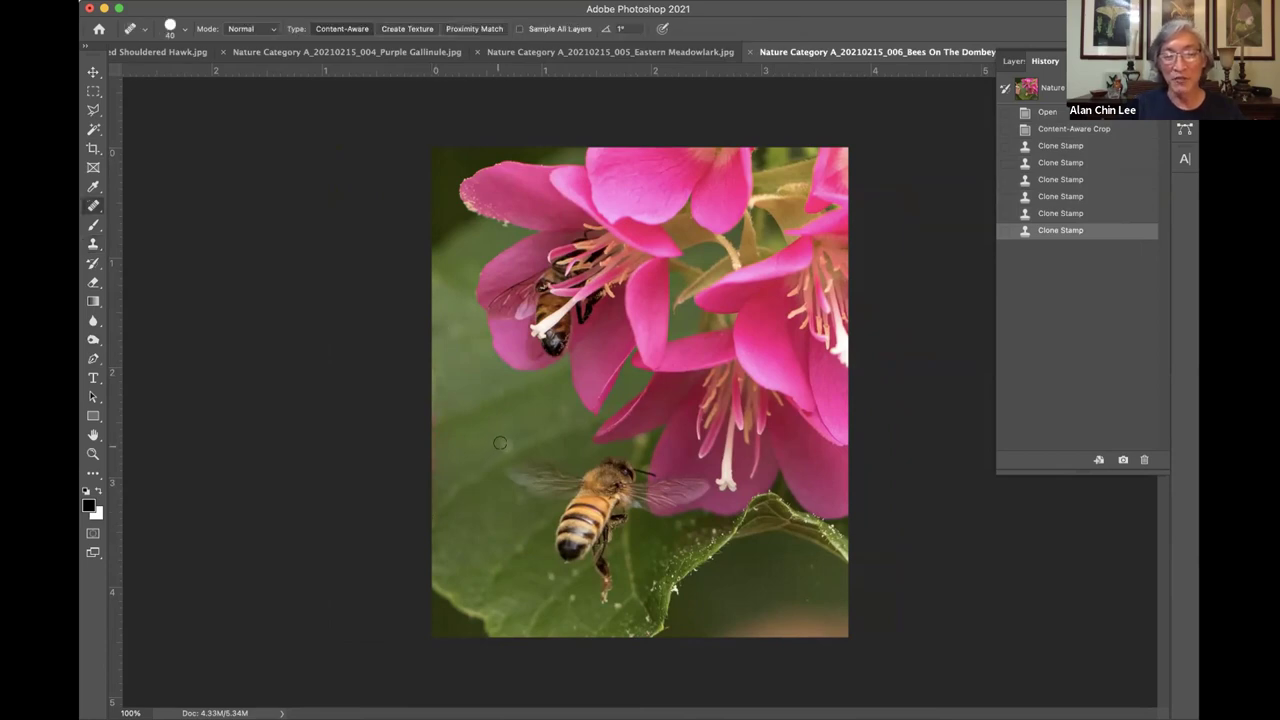
click(502, 443)
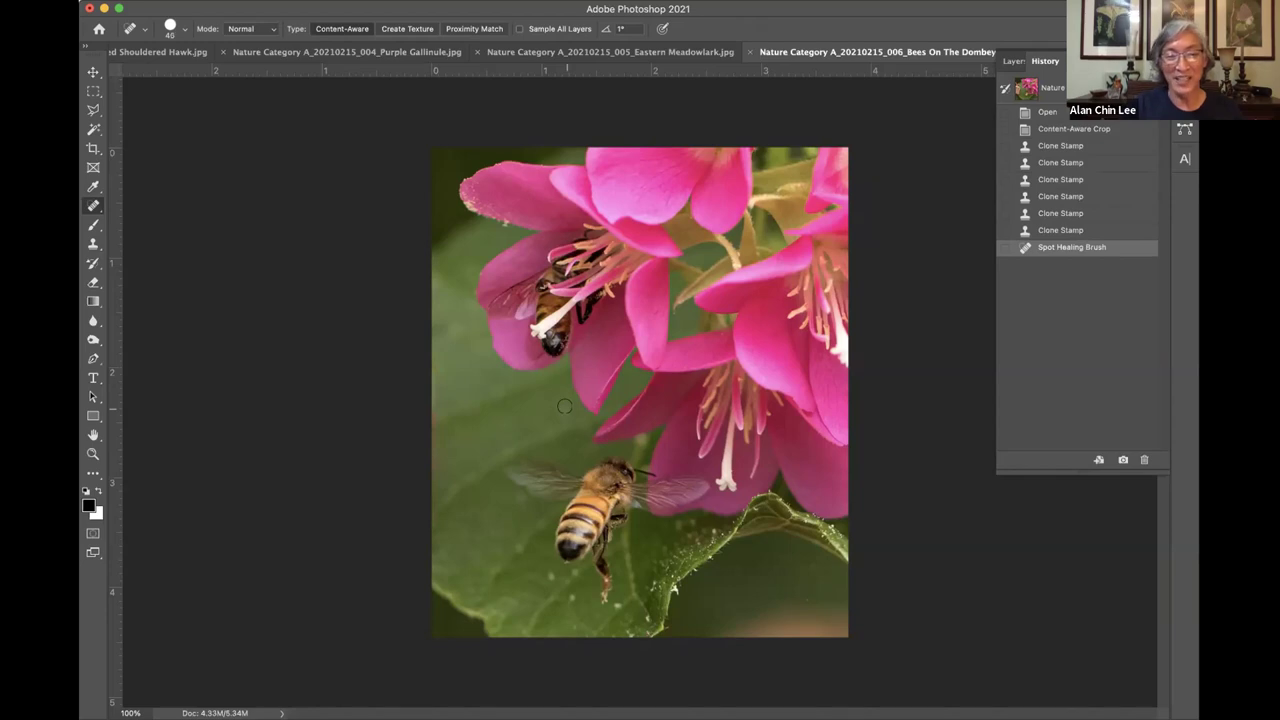
click(564, 406)
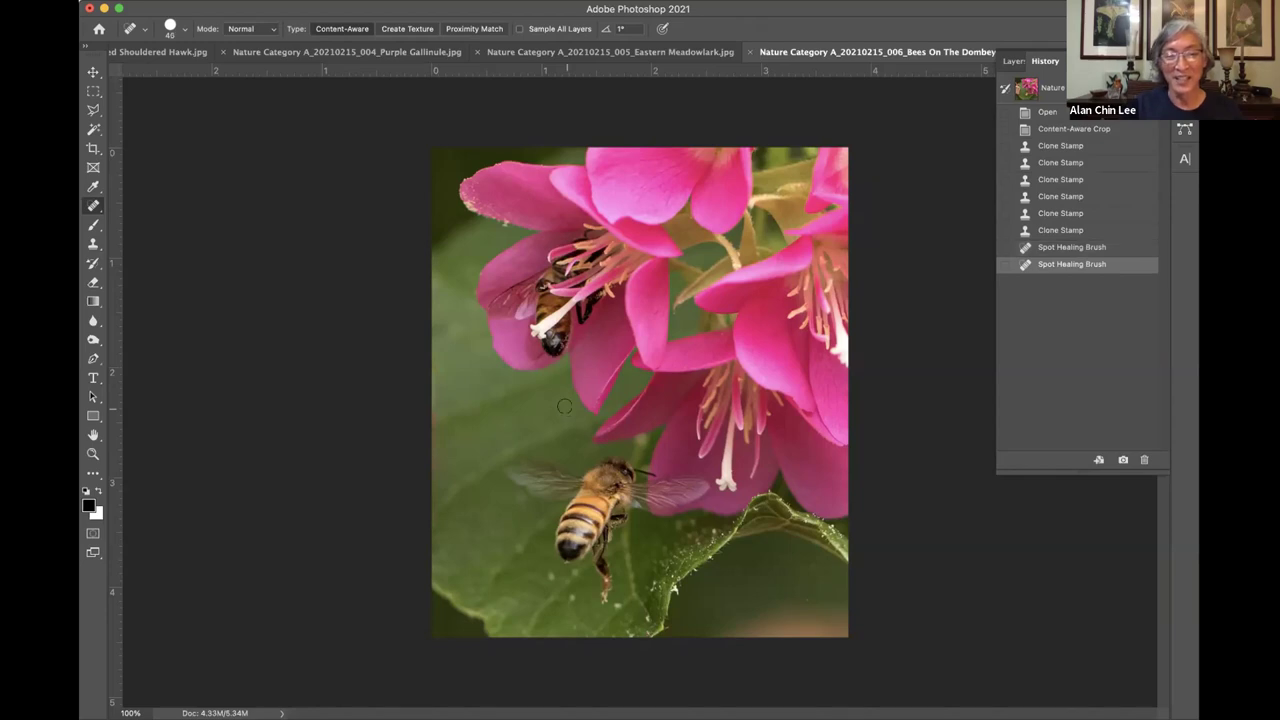
click(552, 576)
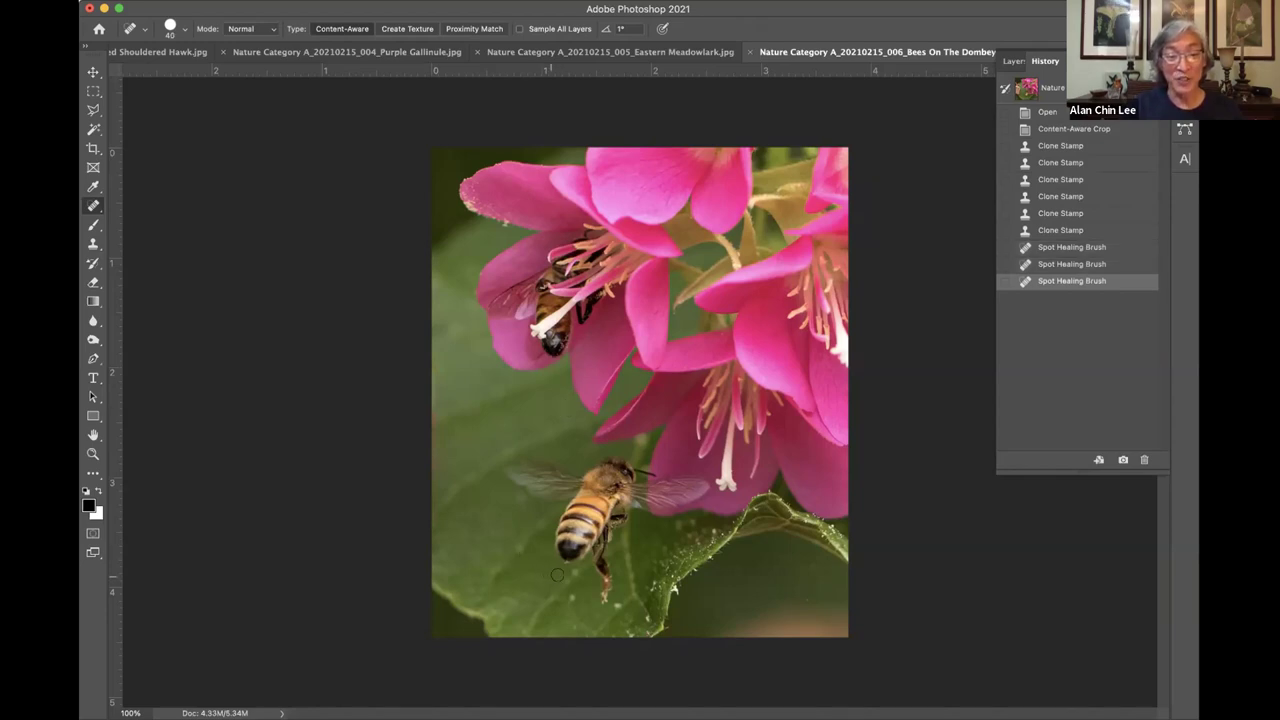
click(573, 591)
key([)
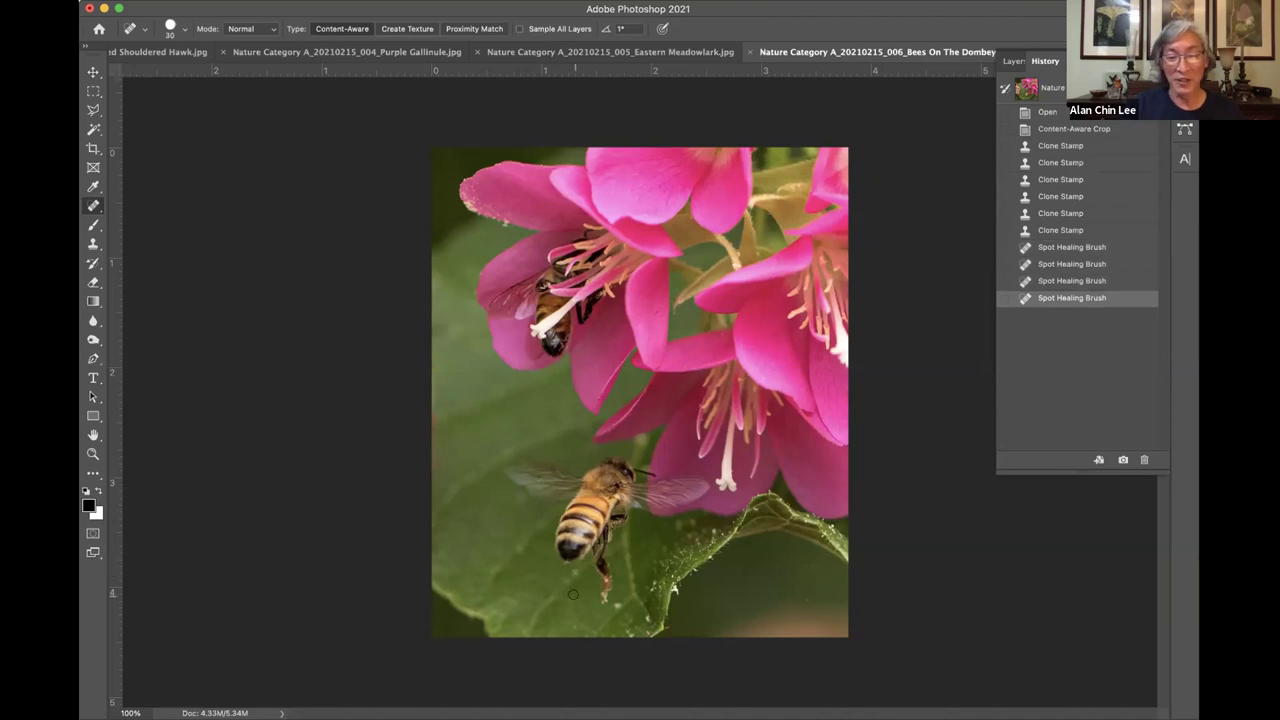
click(573, 594)
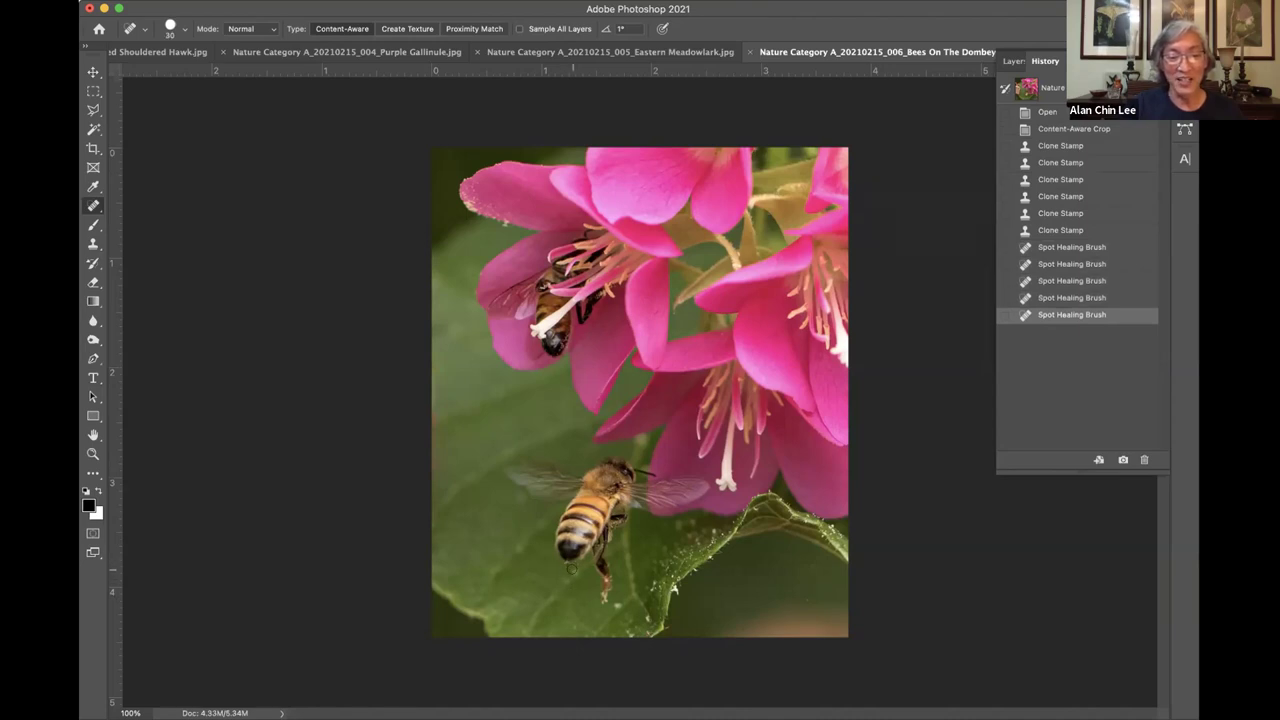
click(569, 569)
click(517, 551)
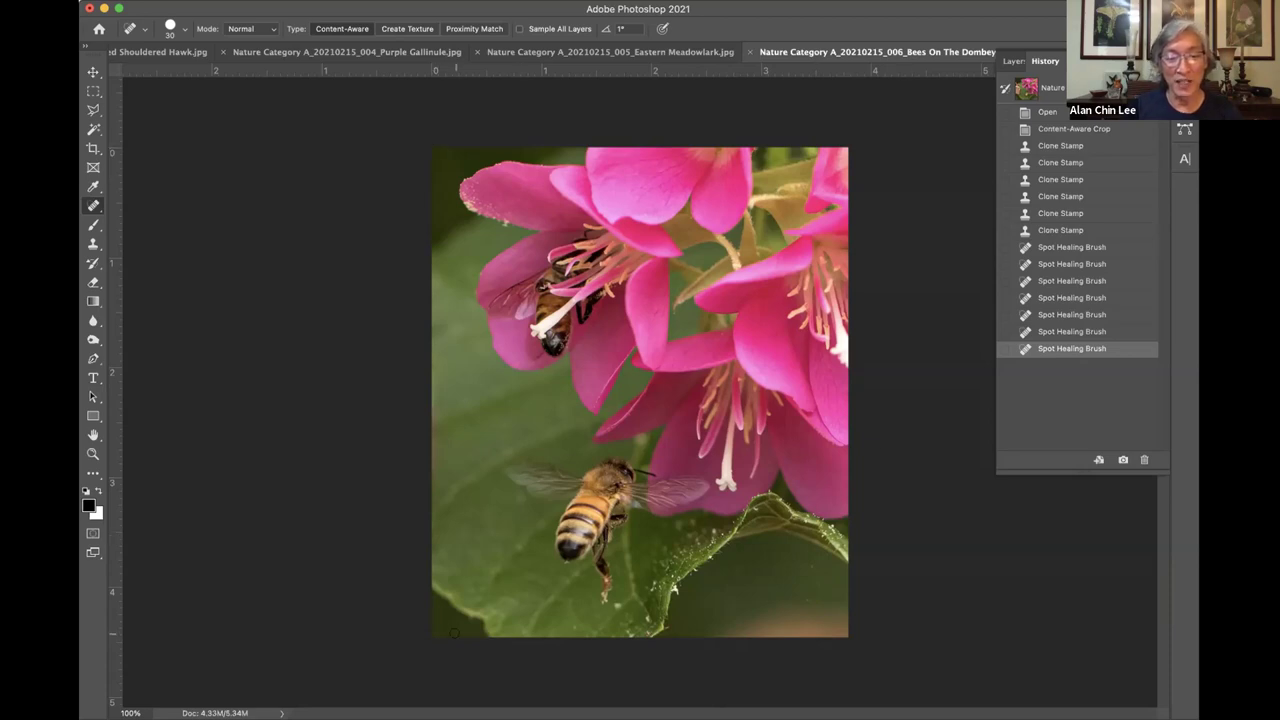
- Compare the retouched bees photo with its original state, and close it without saving
click(1063, 116)
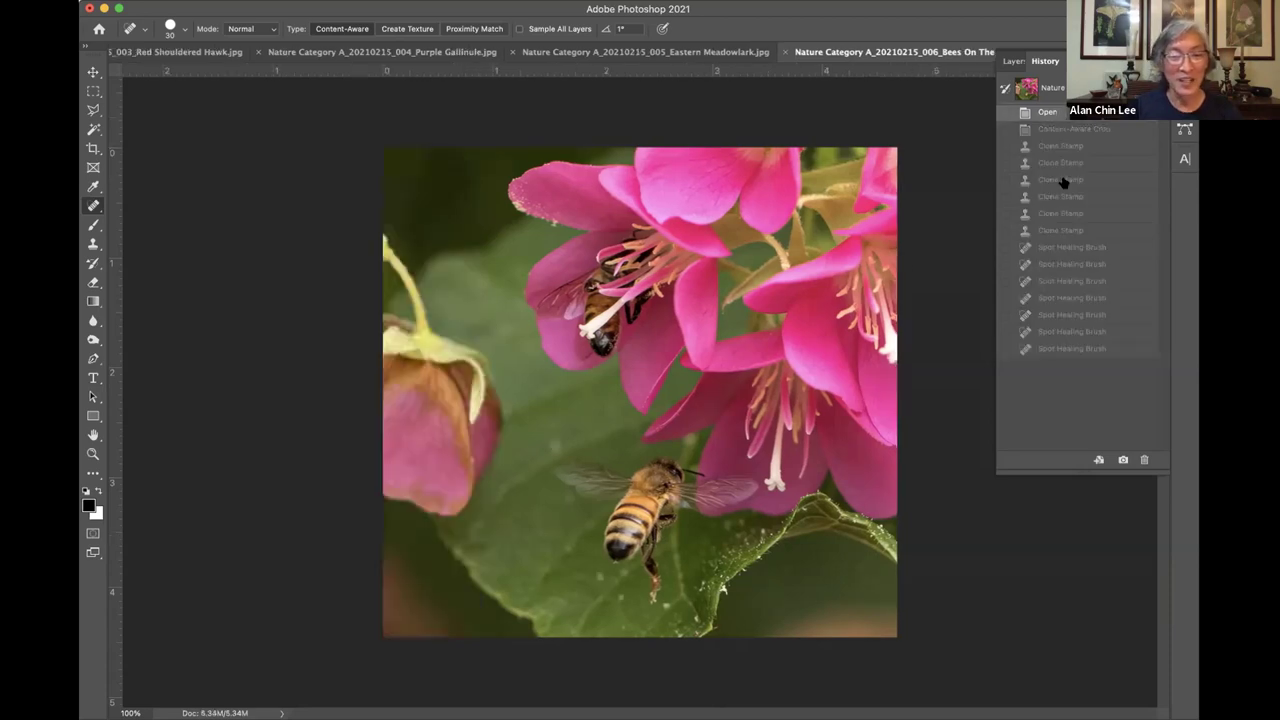
click(1063, 348)
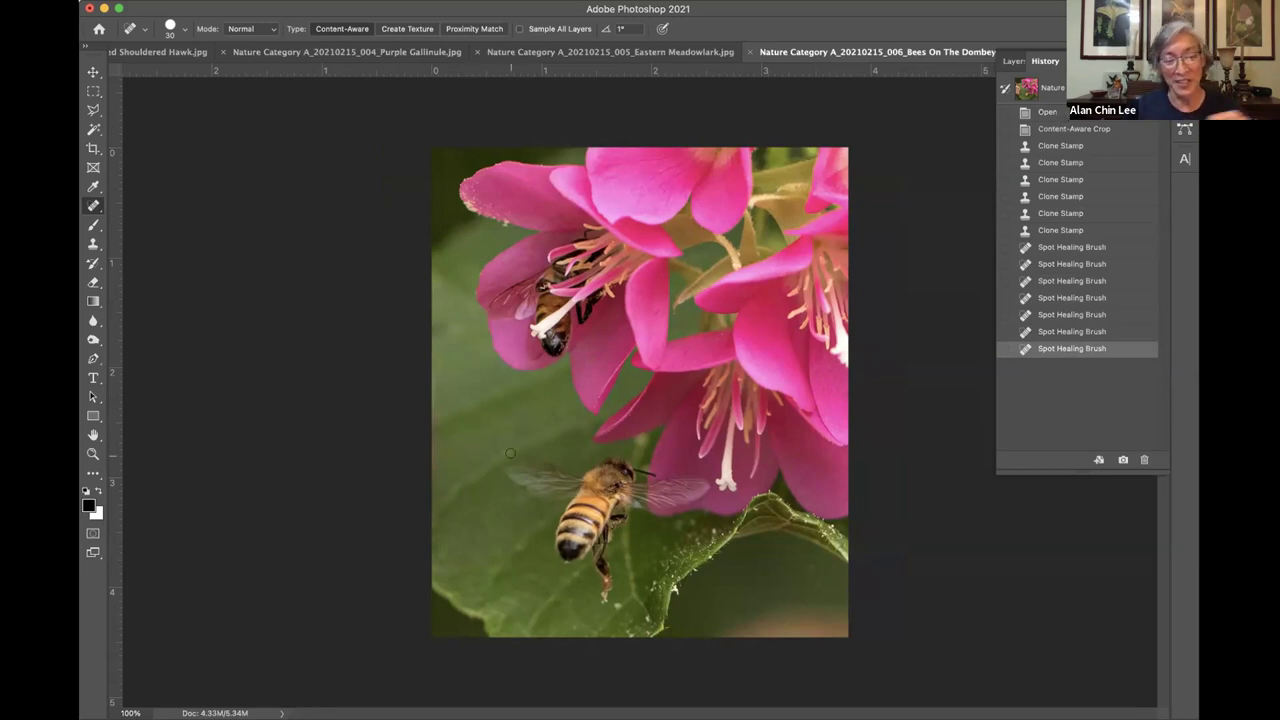
key(super+w)
key(super+d)
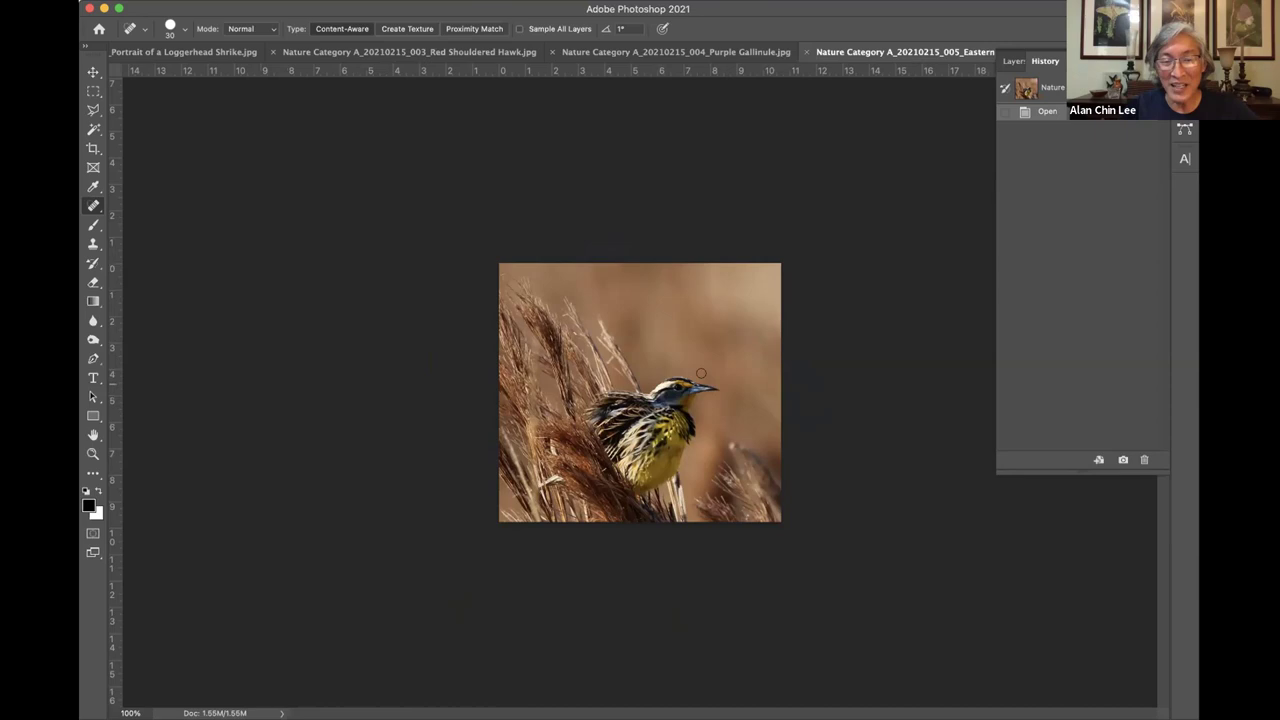
- Try a Shadows/Highlights adjustment on the Eastern meadowlark photo with shadows at 35% and highlights at 45%, and check it against the original
click(266, 0)
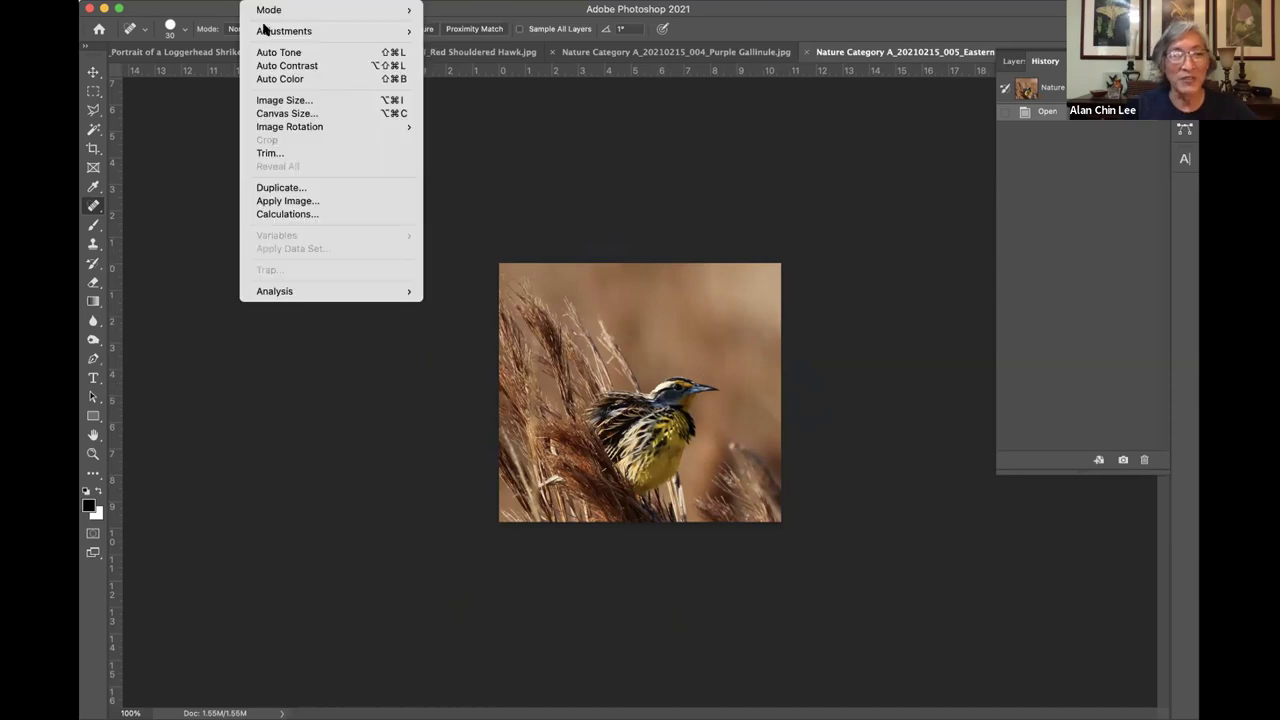
mouse_move(284, 31)
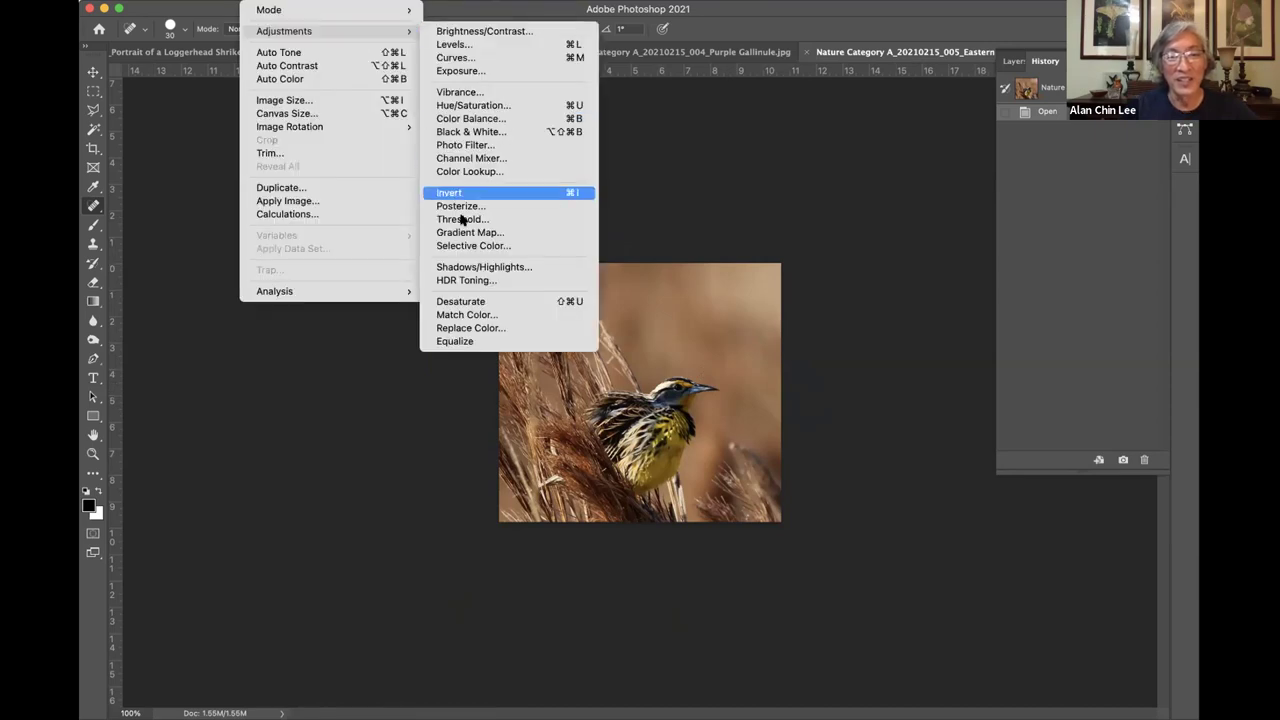
click(477, 267)
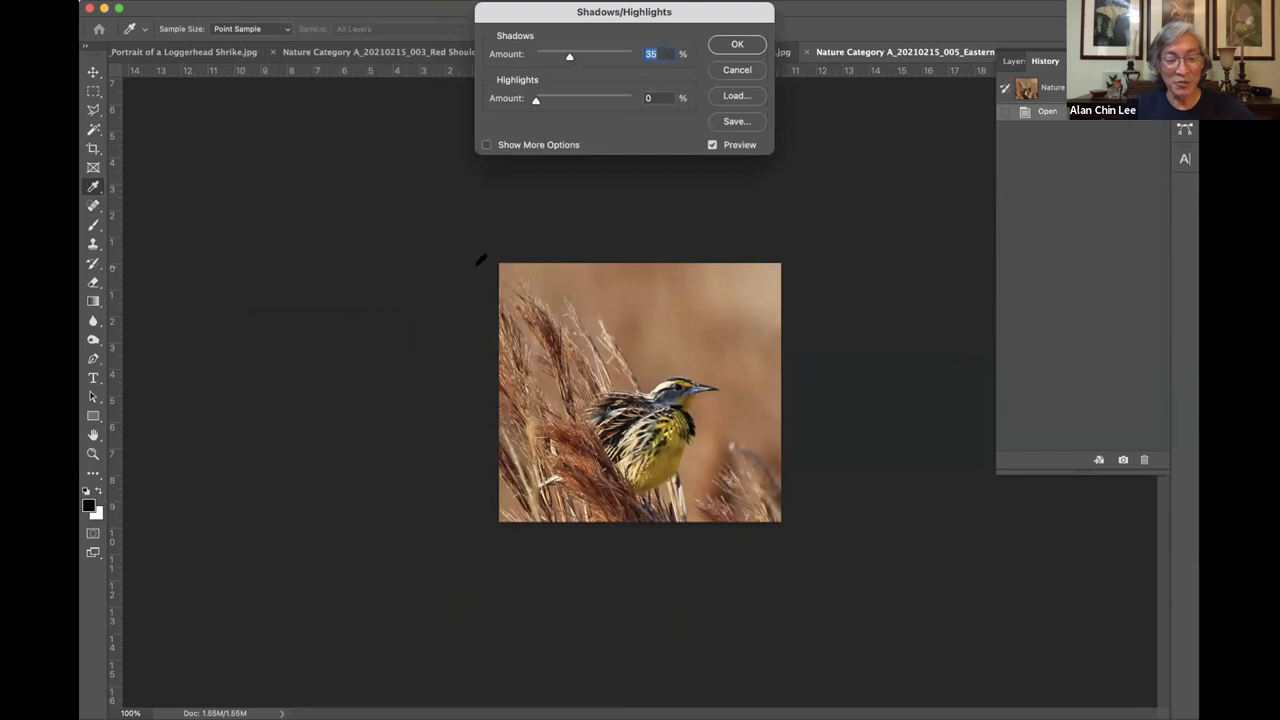
key(Tab)
text(45)
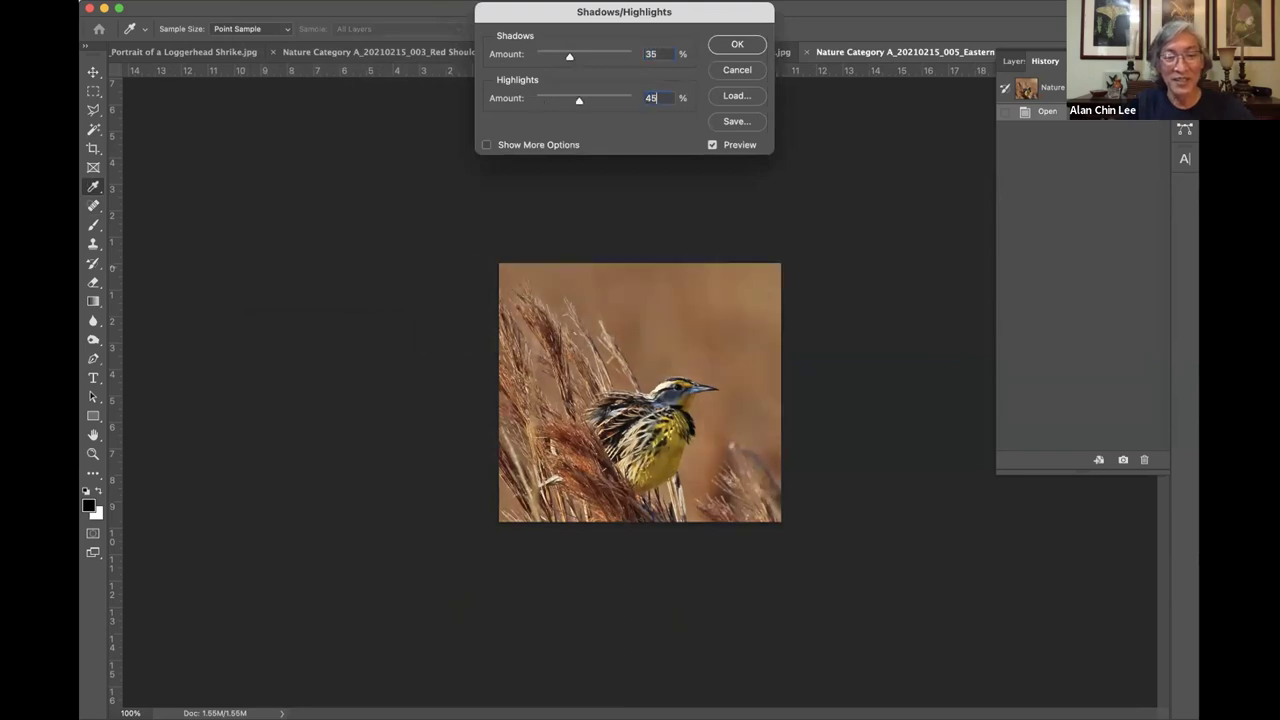
click(713, 144)
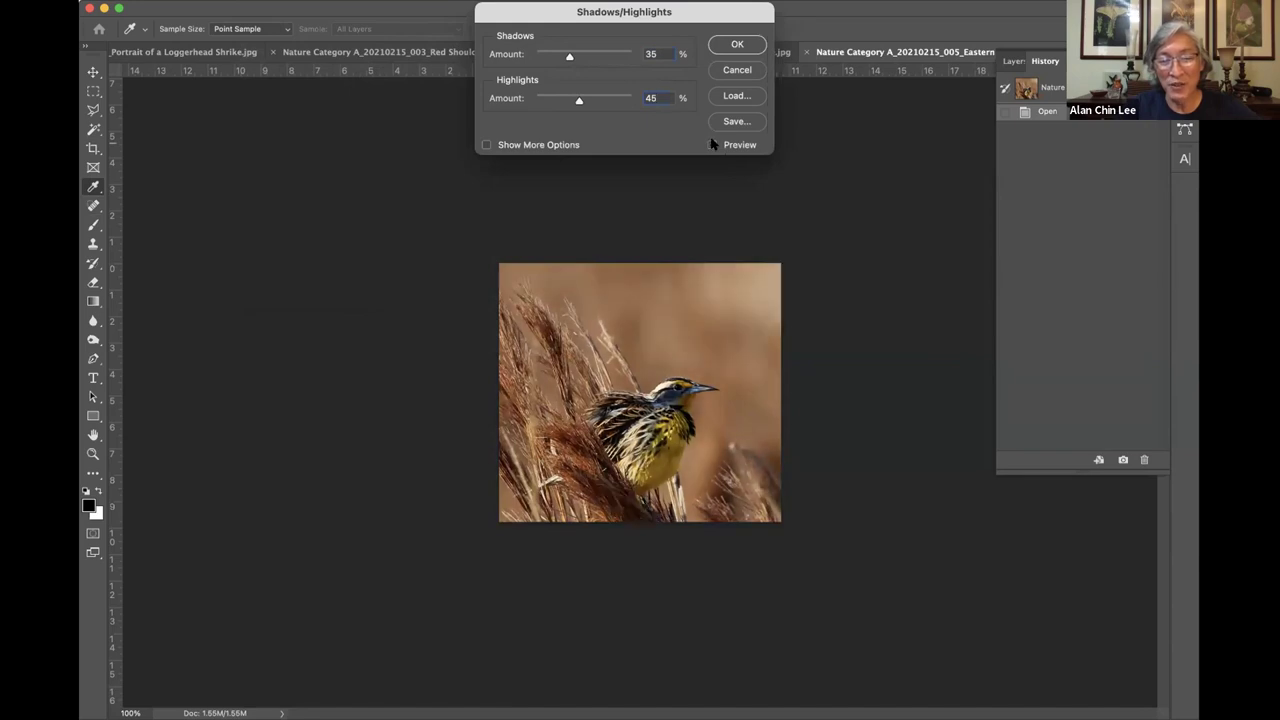
- Set the highlights amount to 0% and compare the meadowlark photo with and without the 35% shadows adjustment
text(0)
key(Tab)
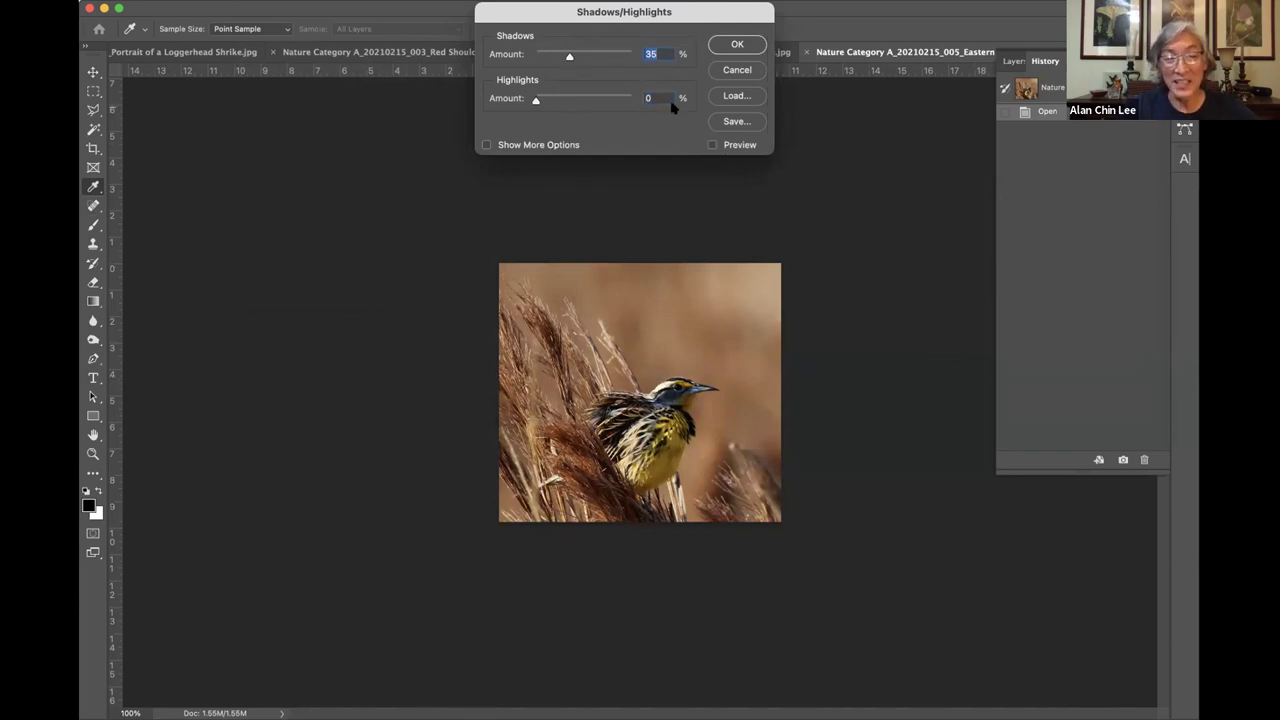
click(712, 144)
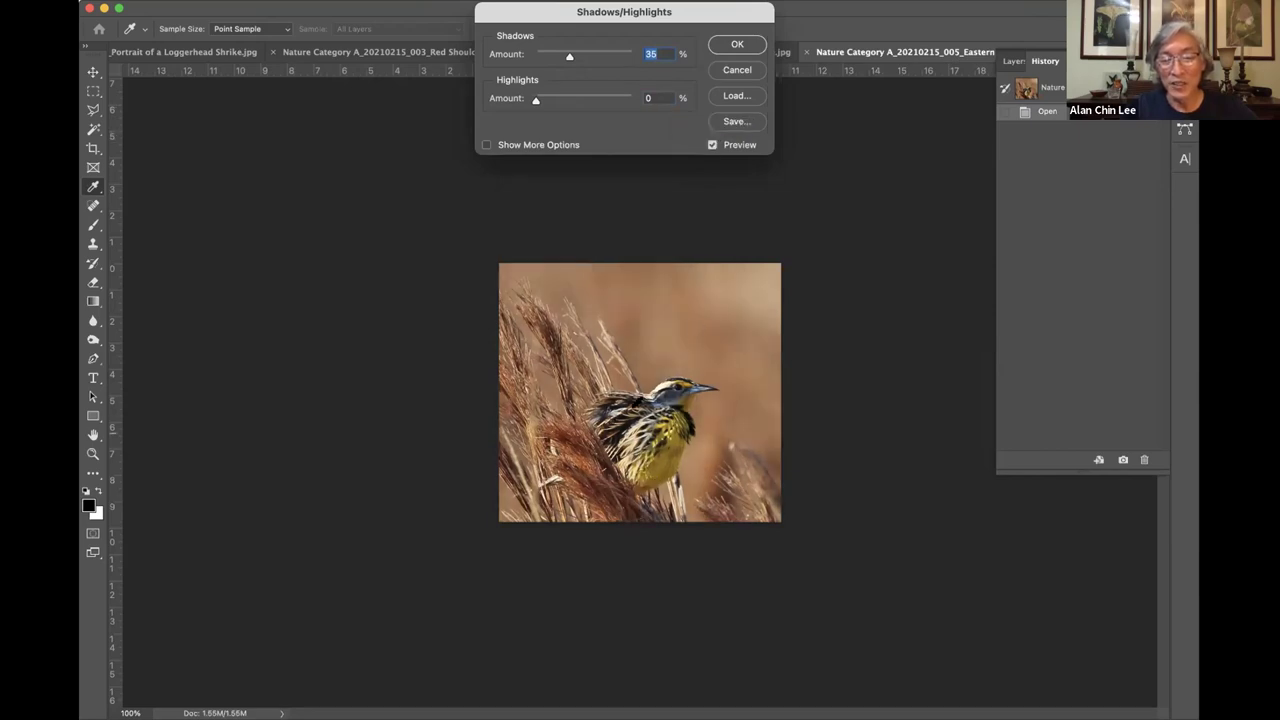
click(712, 145)
click(712, 145)
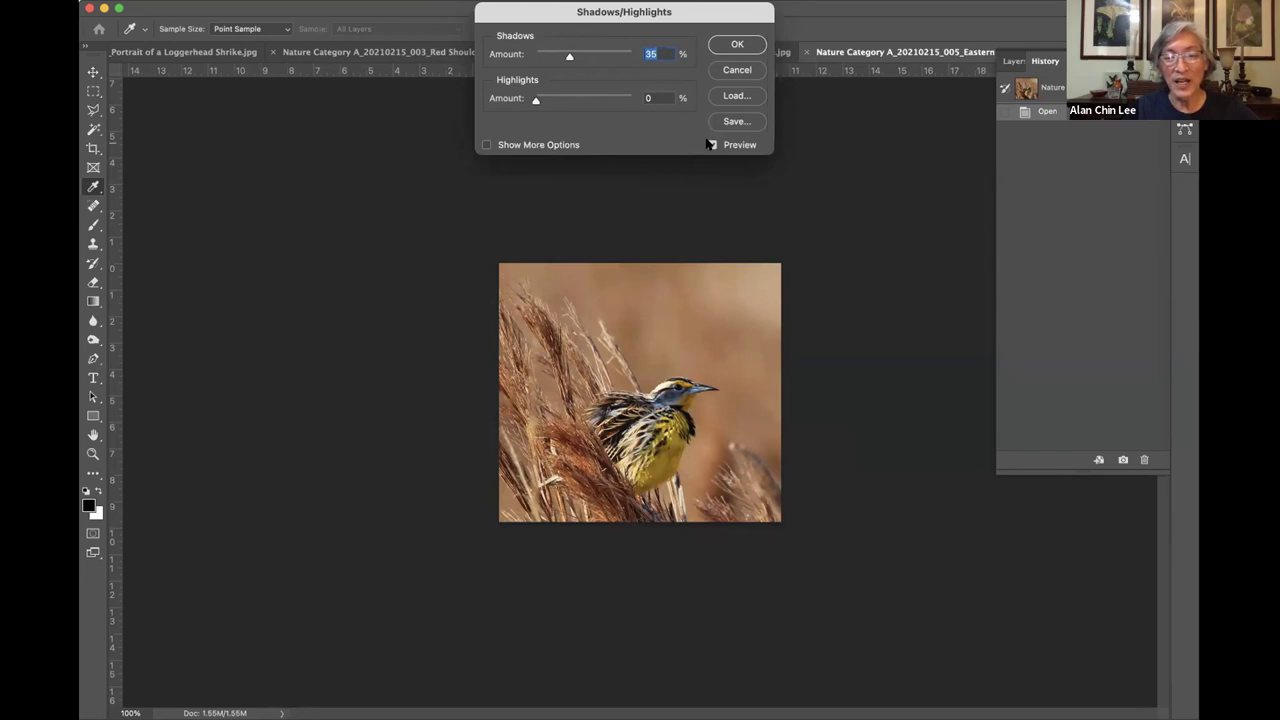
click(711, 145)
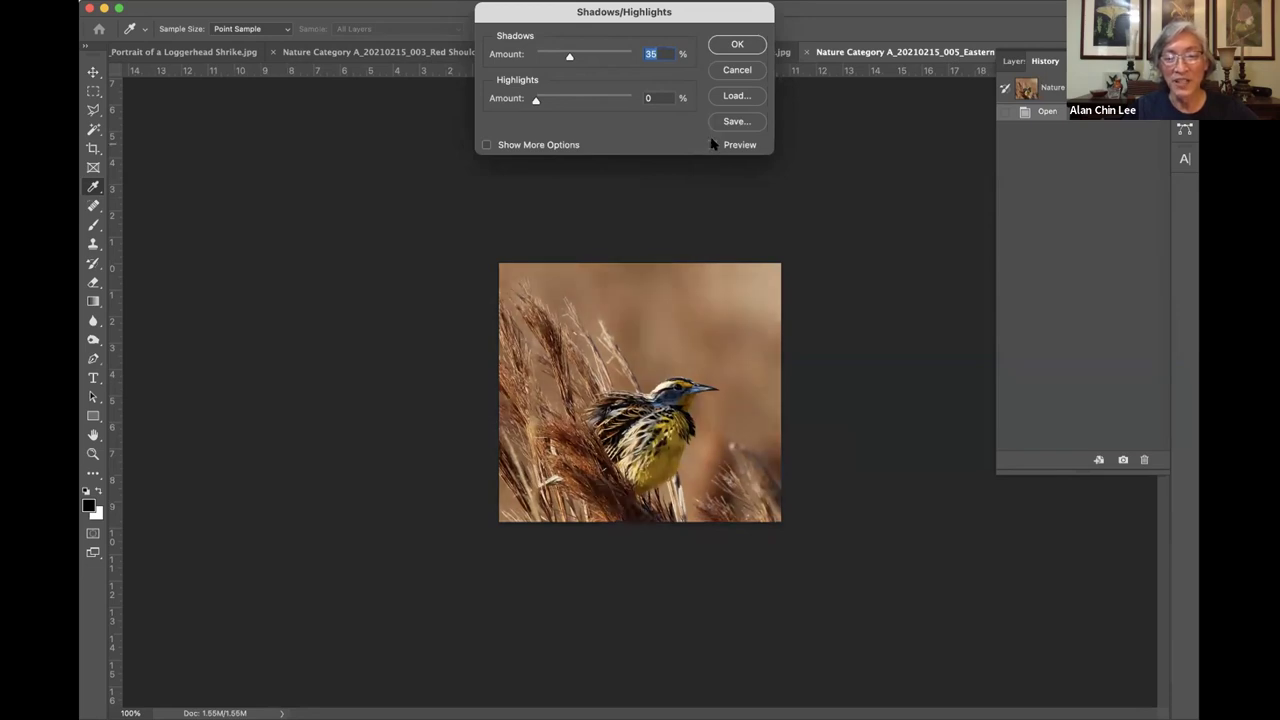
click(712, 145)
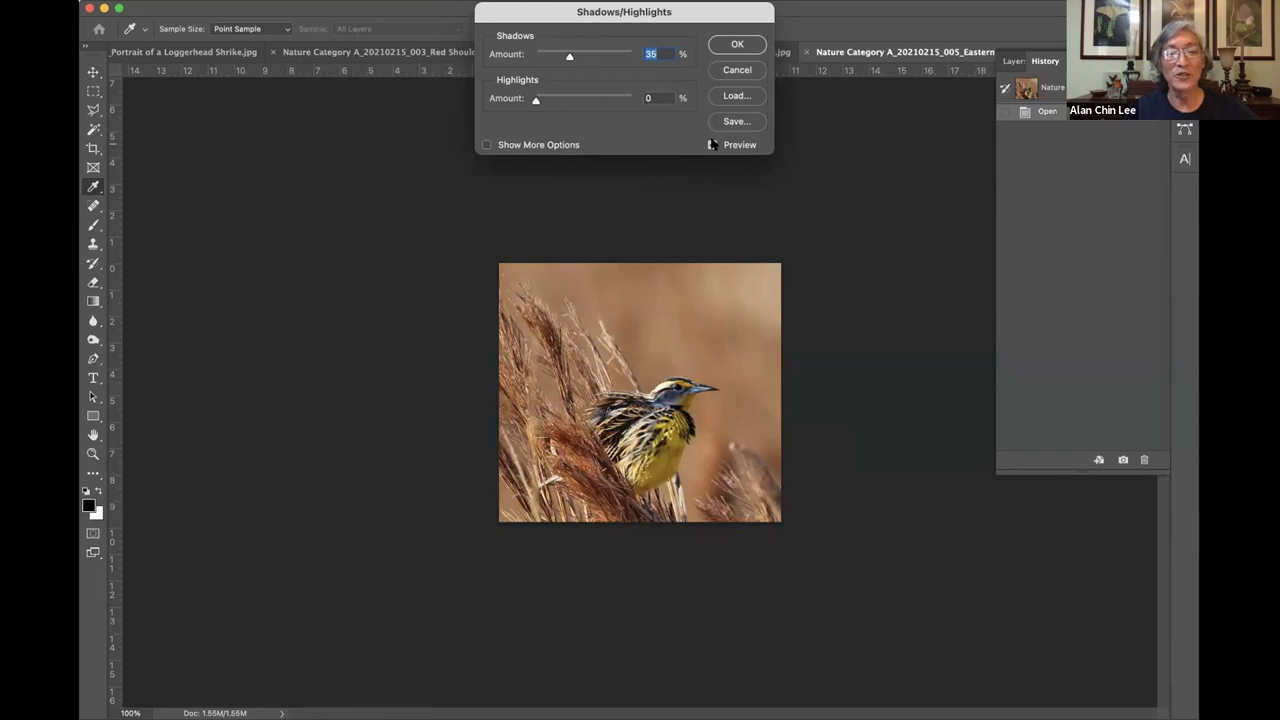
- Check the meadowlark photo with and without the 35% shadows adjustment, apply it, and close the photo without saving
click(711, 145)
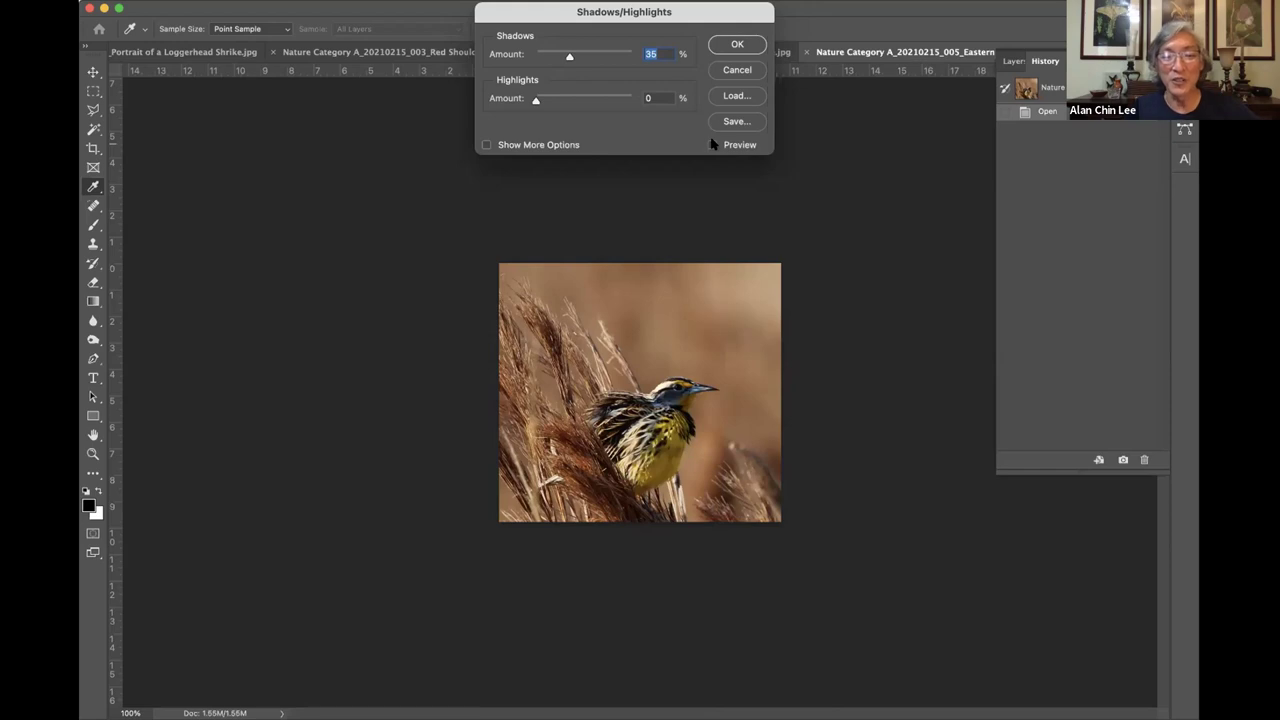
click(712, 144)
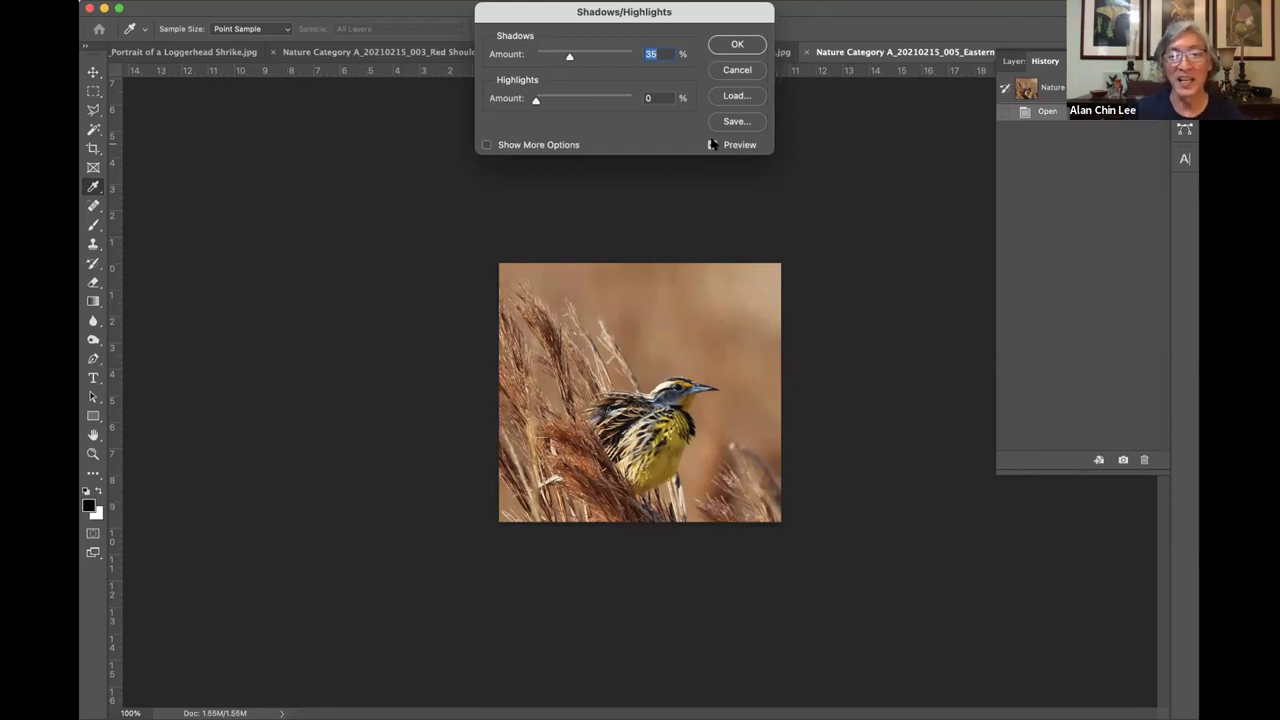
click(734, 45)
key(super+w)
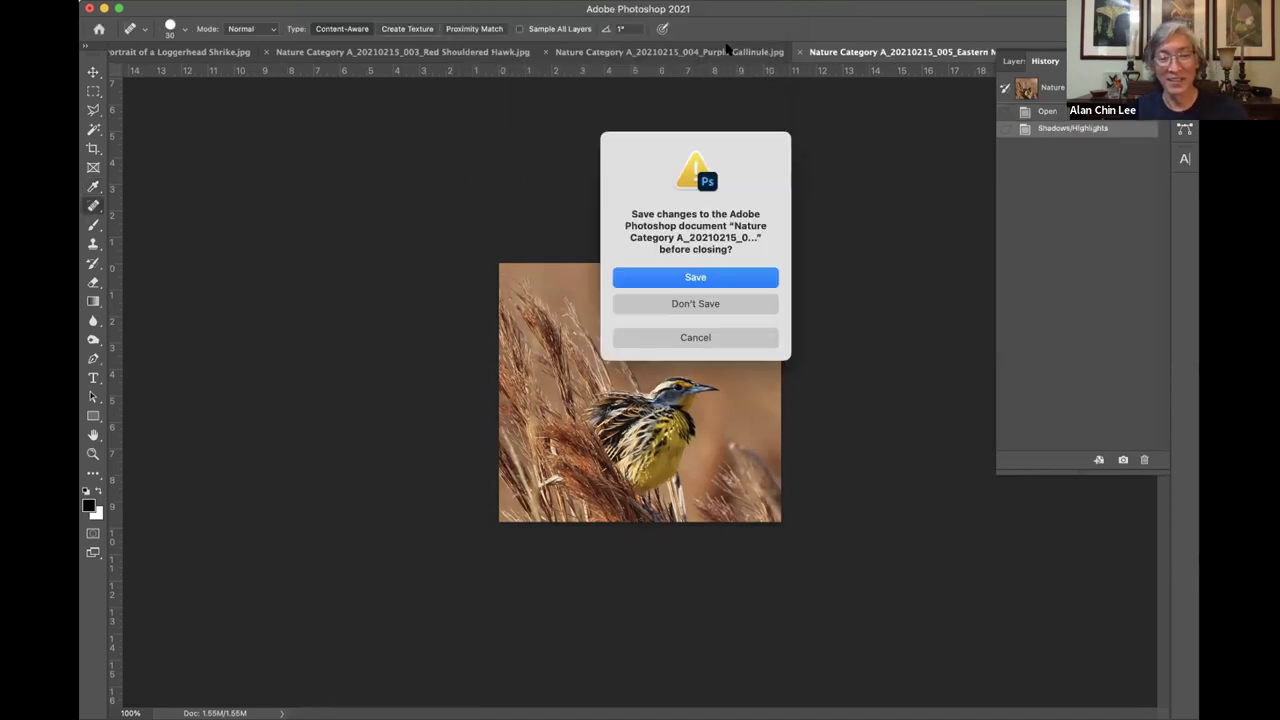
key(super+d)
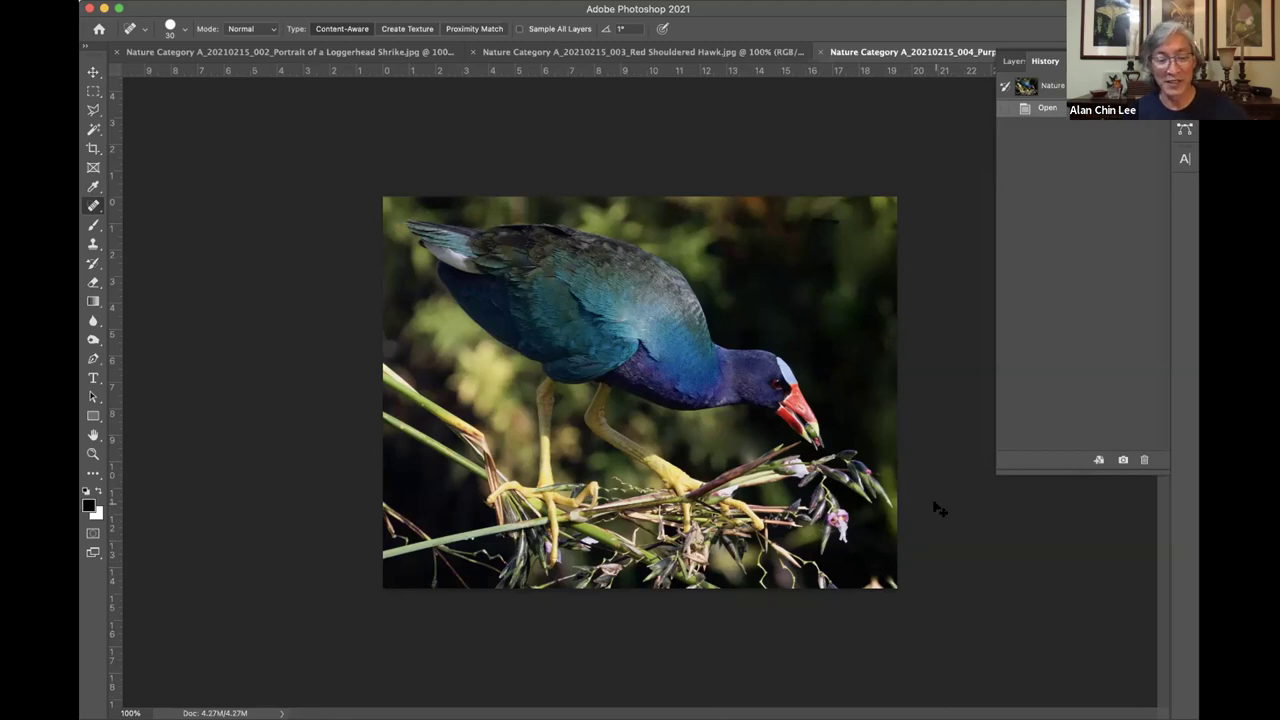
- Close the Purple Gallinule and Red Shouldered Hawk photos, and collapse the History panel beside the Loggerhead Shrike photo
key(super+w)
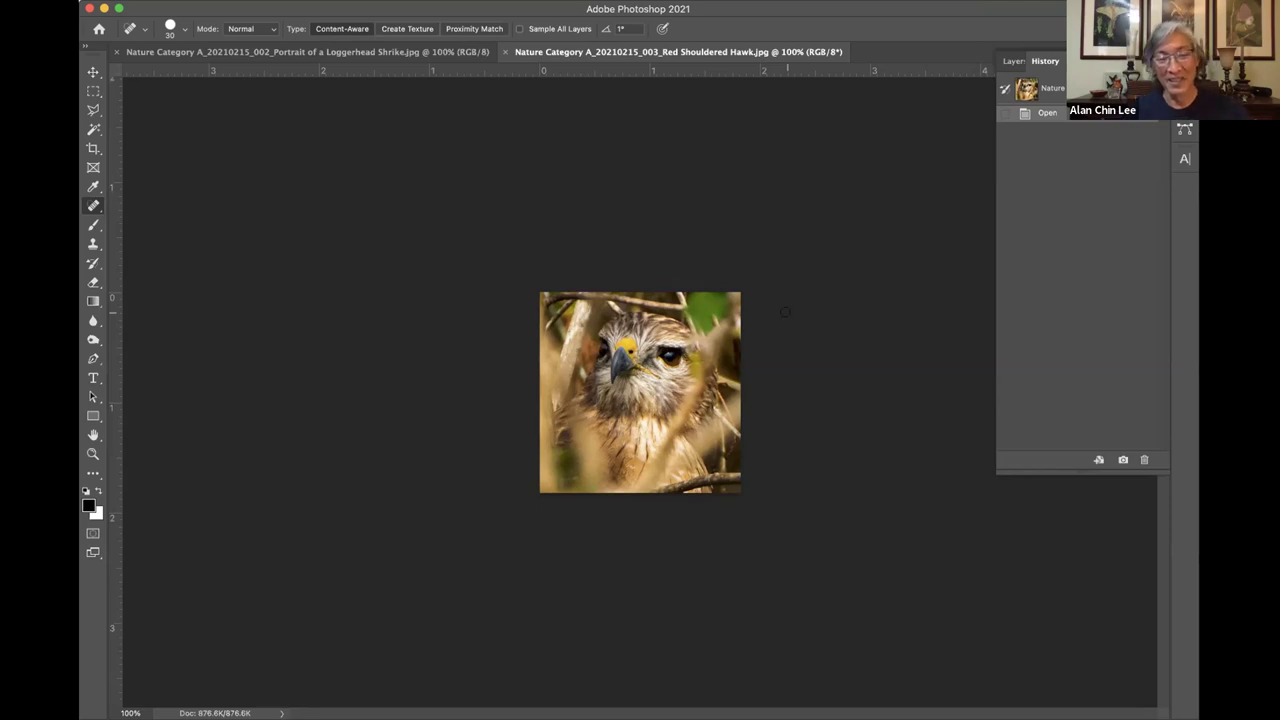
key(super+w)
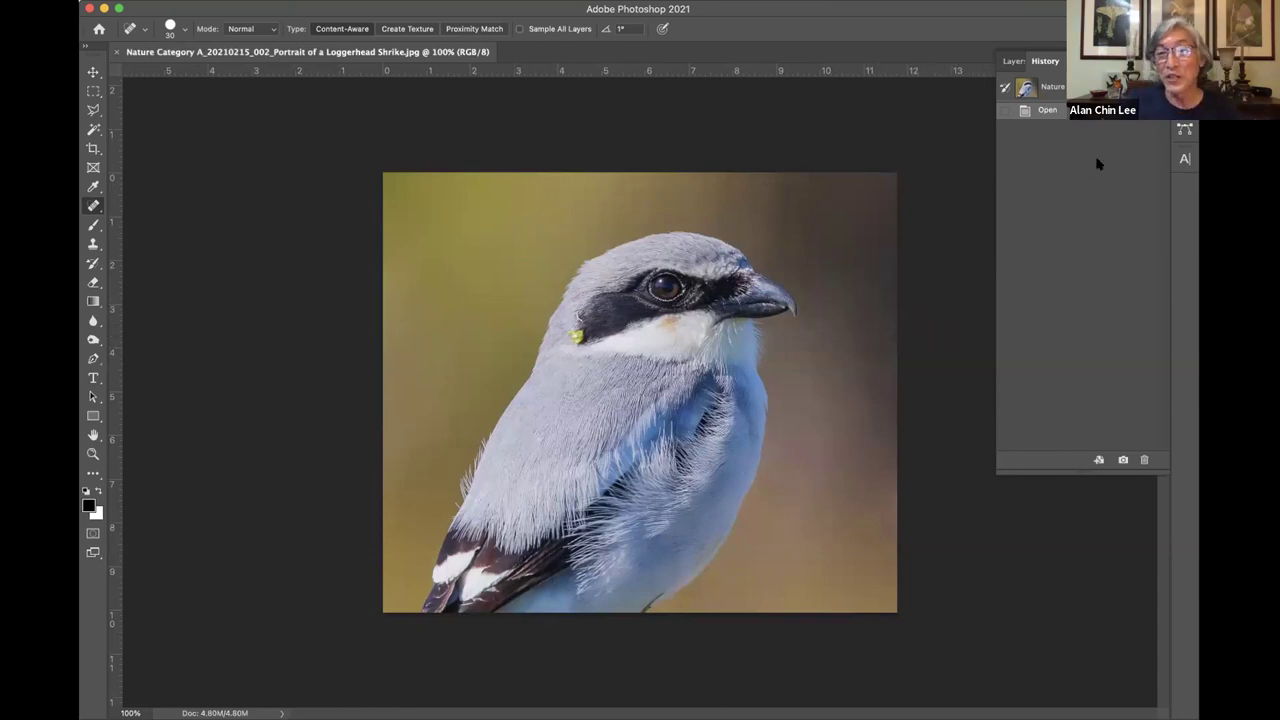
click(1066, 198)
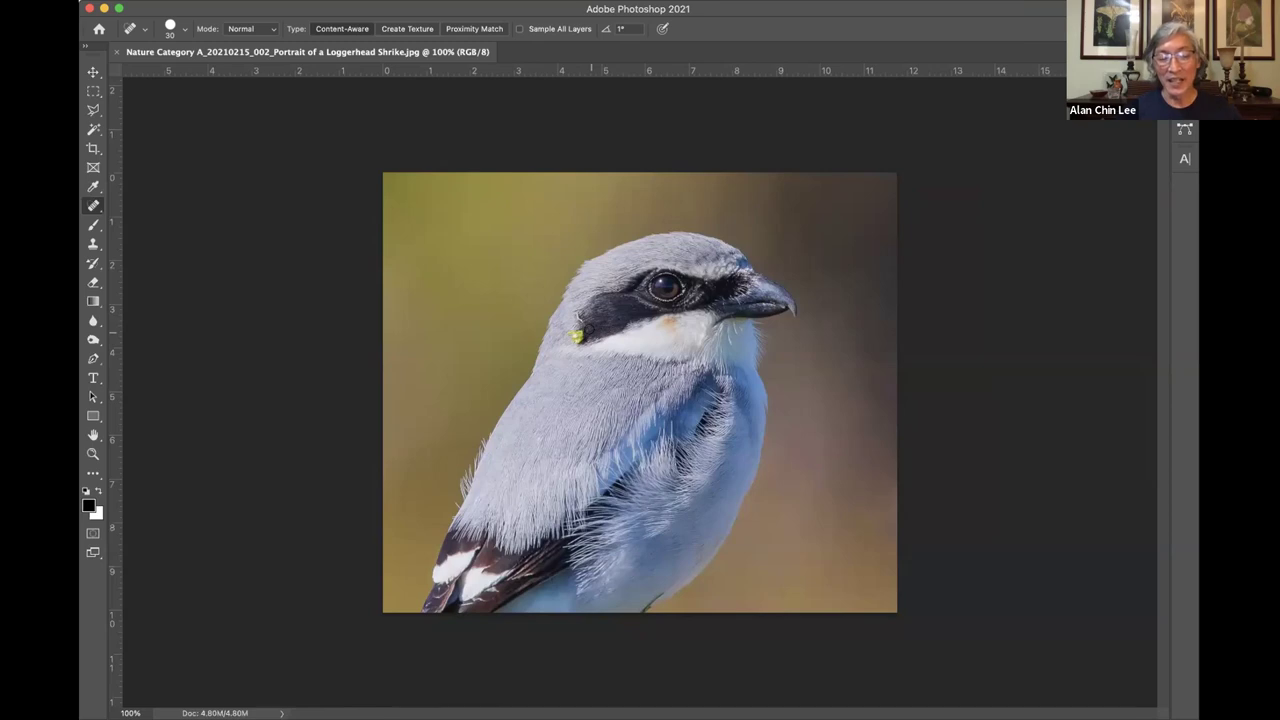
- Crop the shrike photo with content-aware fill, extending the canvas in front of the beak and trimming slightly below and behind the bird
key(c)
drag(896, 394, 921, 398)
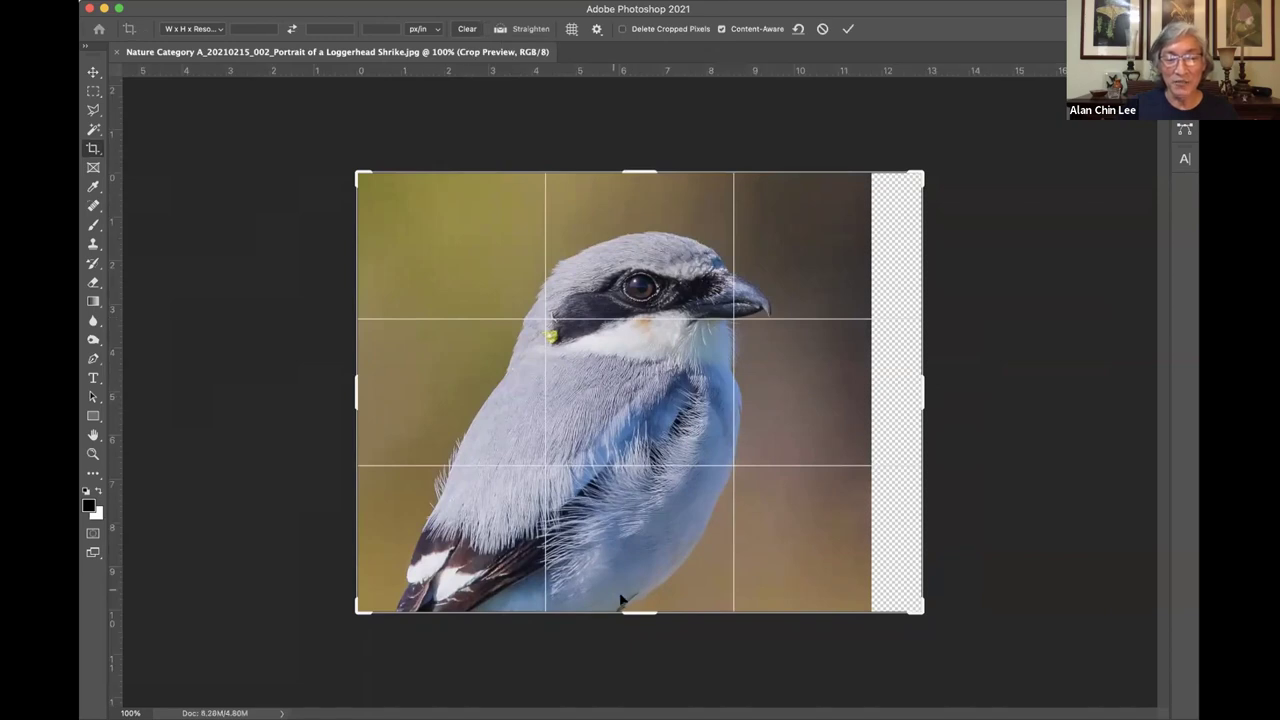
drag(640, 609, 640, 606)
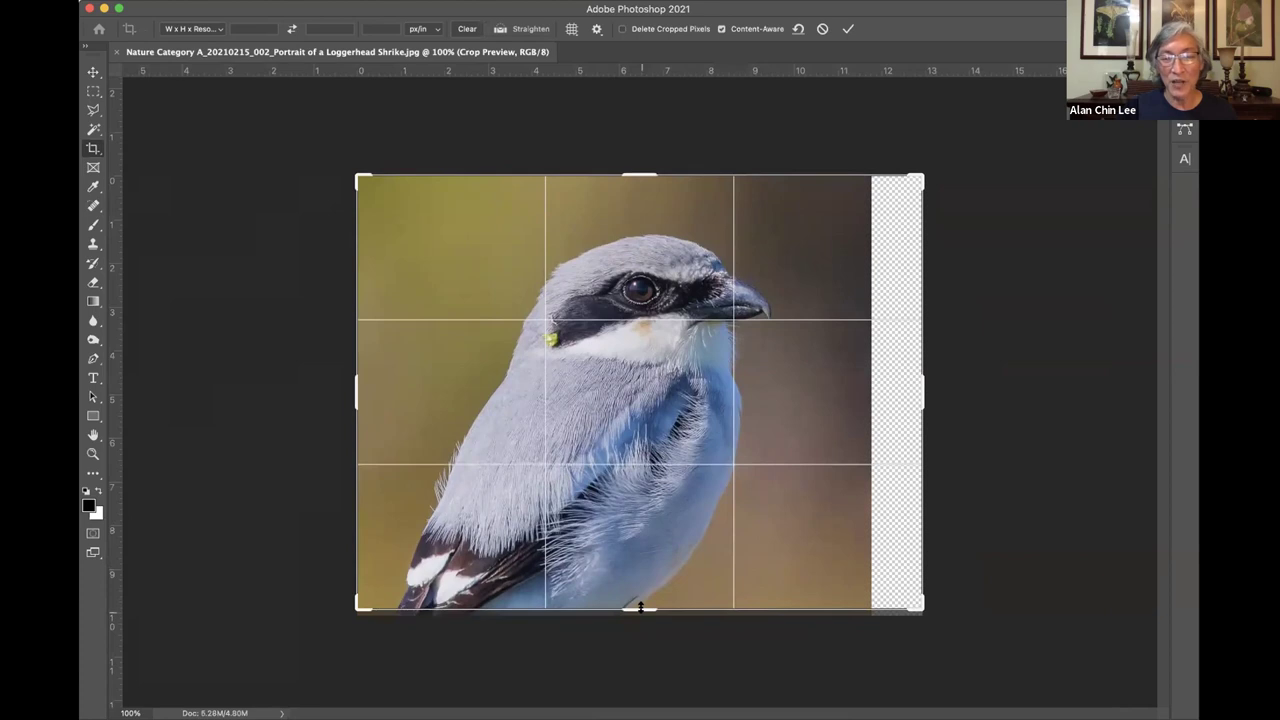
drag(350, 393, 361, 394)
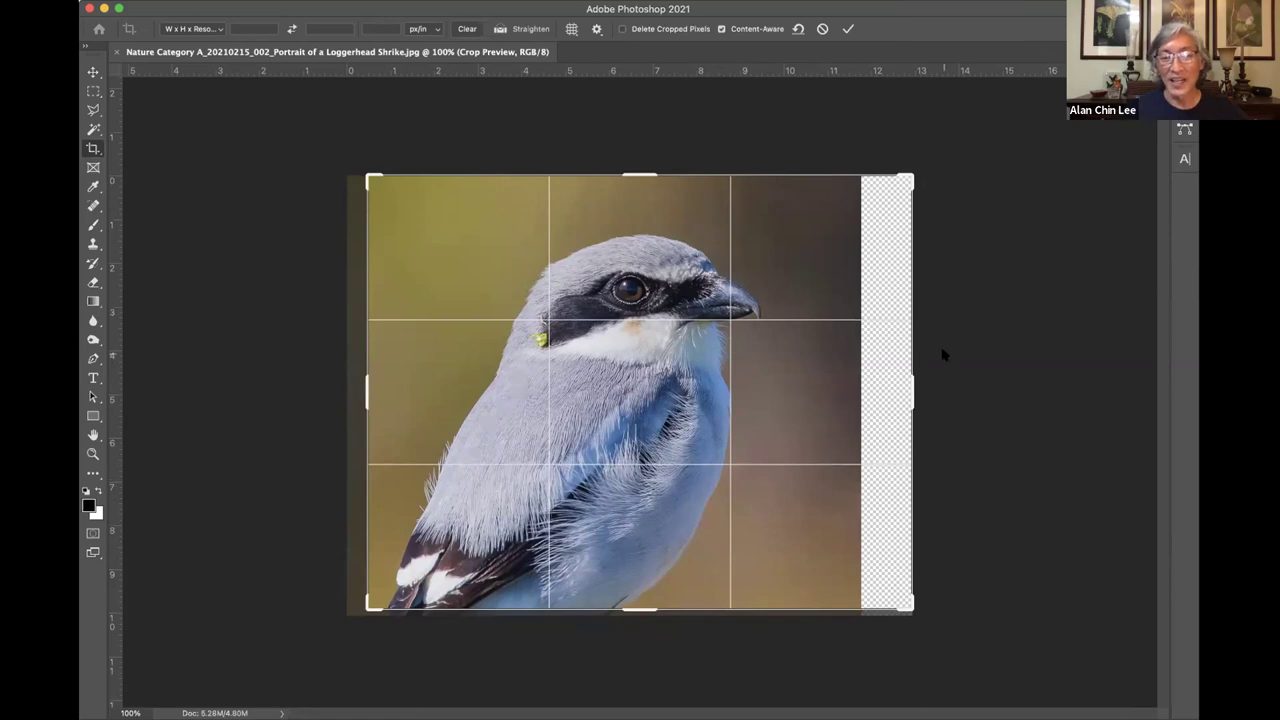
key(Return)
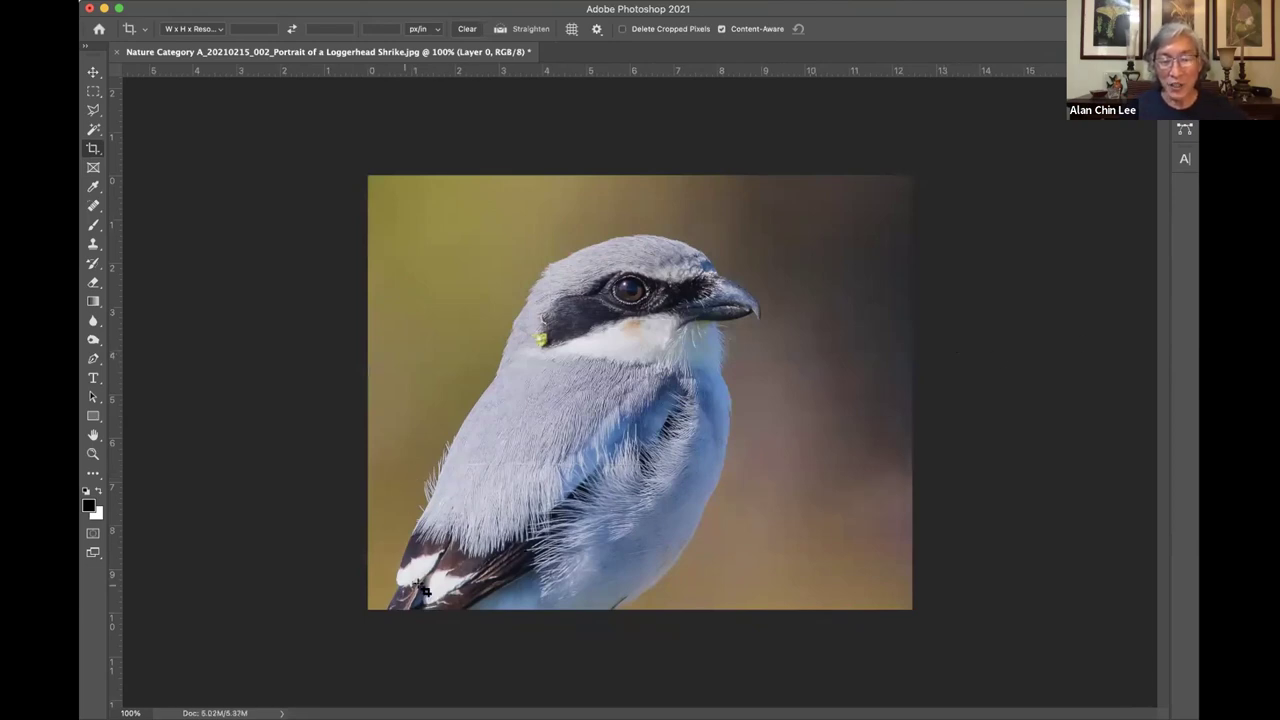
- Crop the shrike photo tighter, cutting off most of the dark wing tip and a little of the background above and behind the bird
click(570, 492)
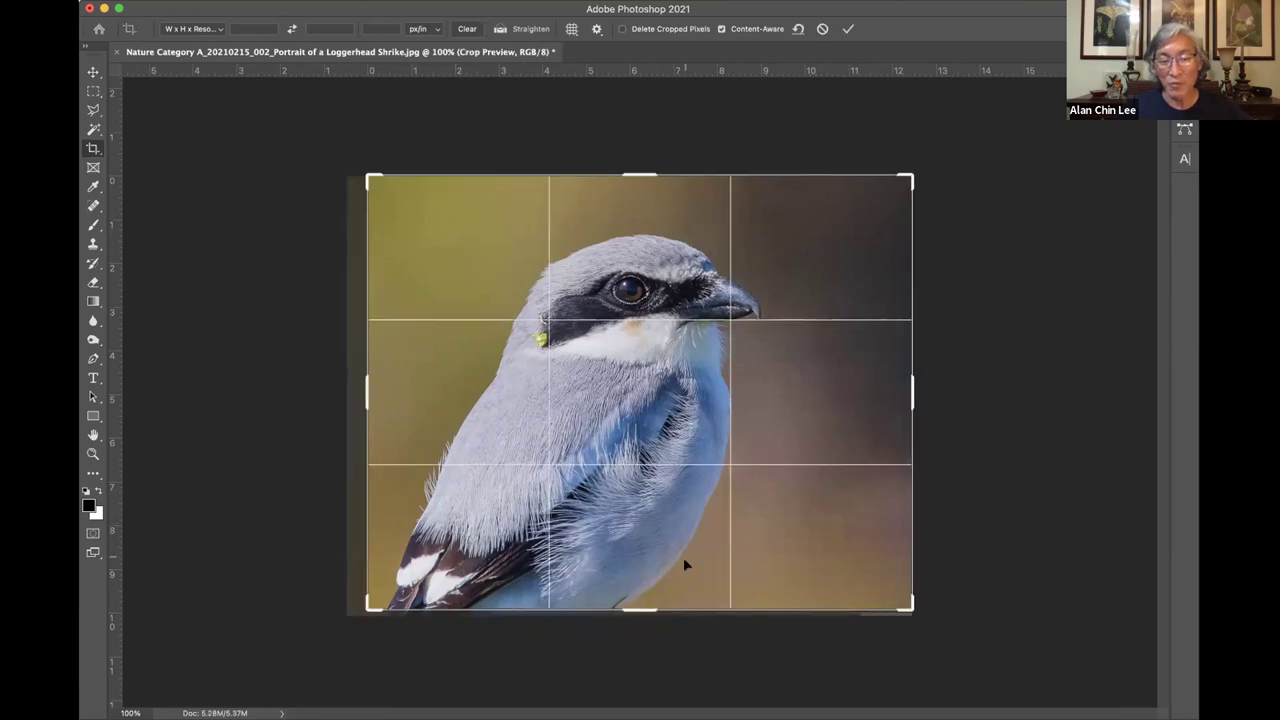
mouse_move(642, 605)
mouse_down()
mouse_move(633, 565)
mouse_move(639, 585)
mouse_up()
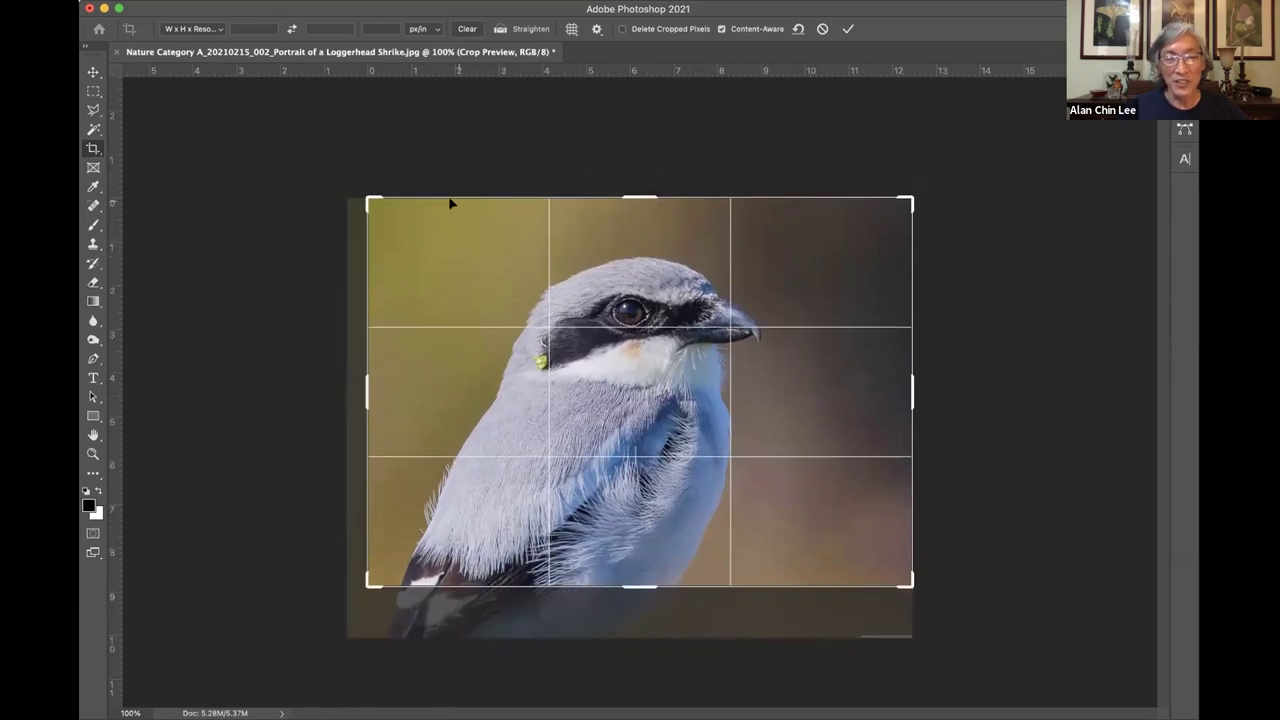
drag(368, 196, 373, 201)
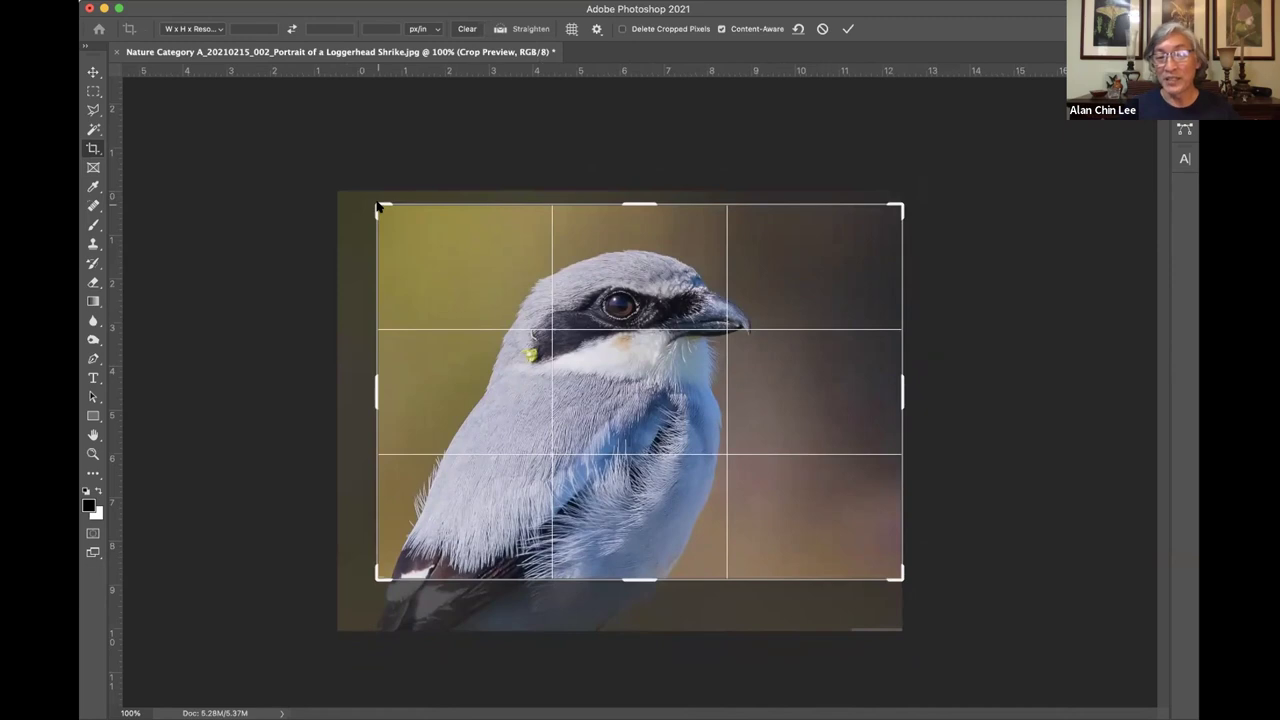
key(Return)
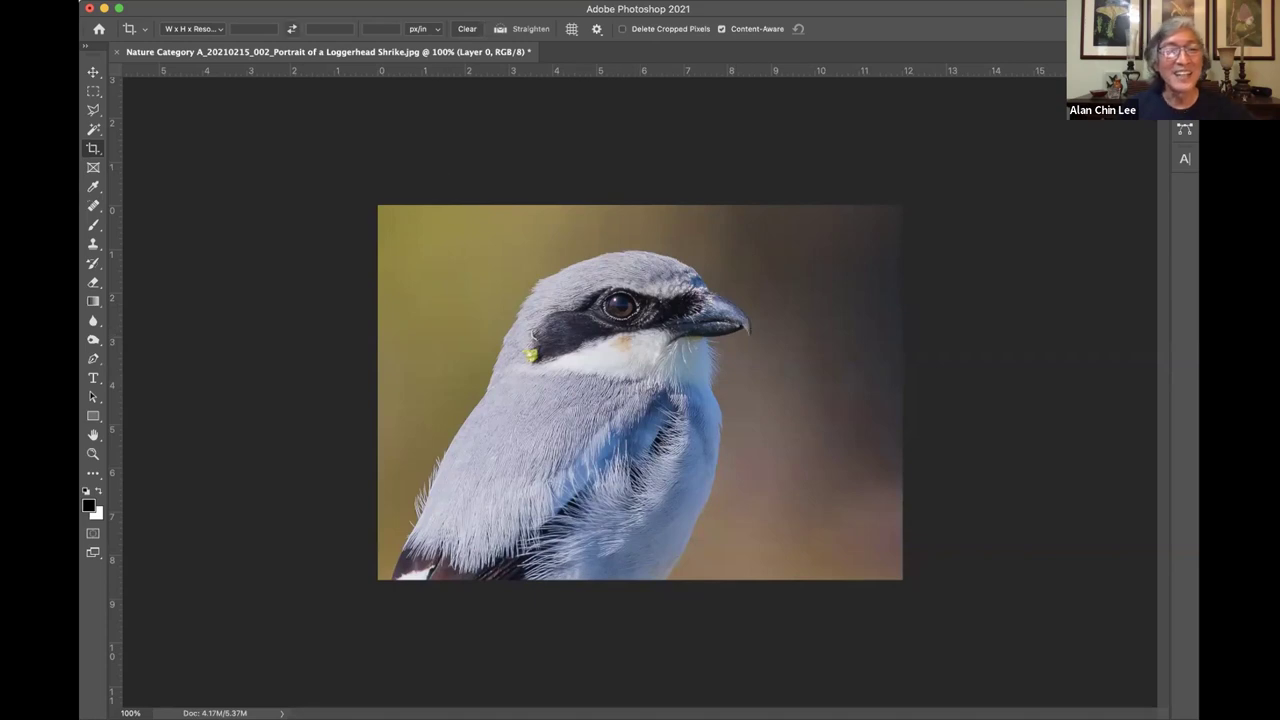
- Set a Shadows/Highlights adjustment on the cropped shrike photo with shadows at 5% and highlights at 25%
click(262, 0)
mouse_move(393, 36)
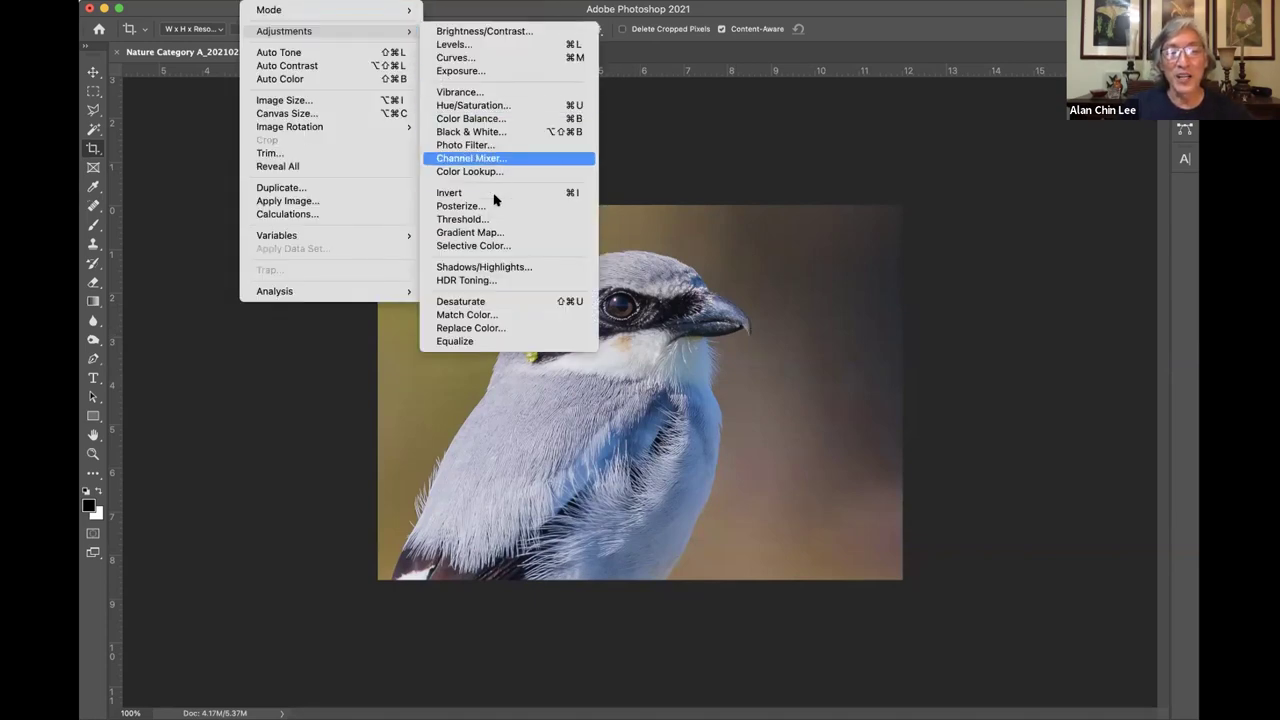
click(489, 266)
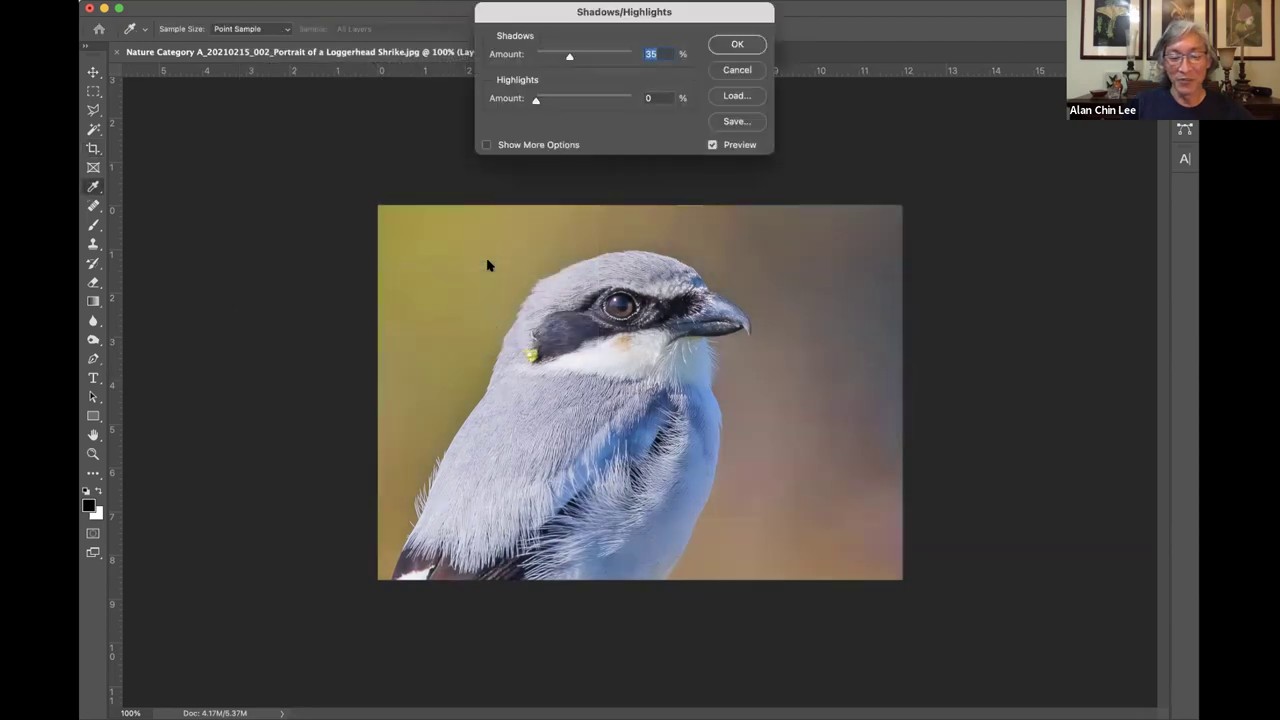
text(25)
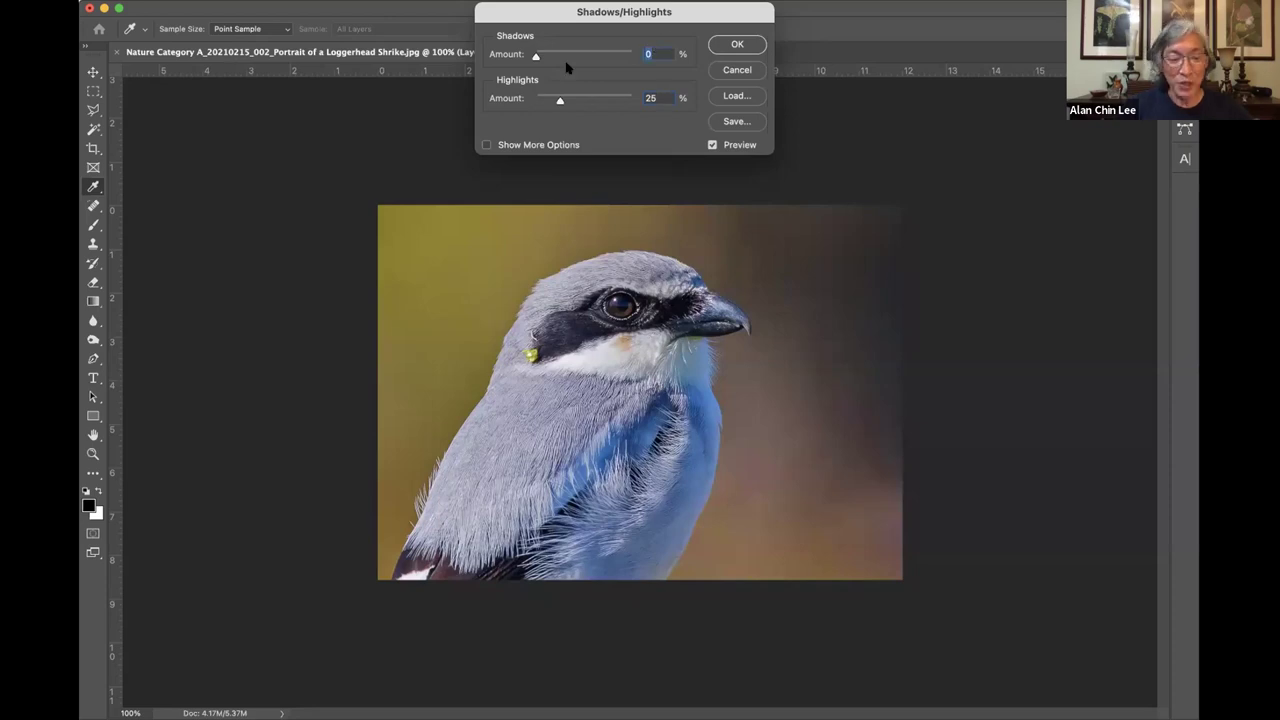
drag(536, 55, 543, 55)
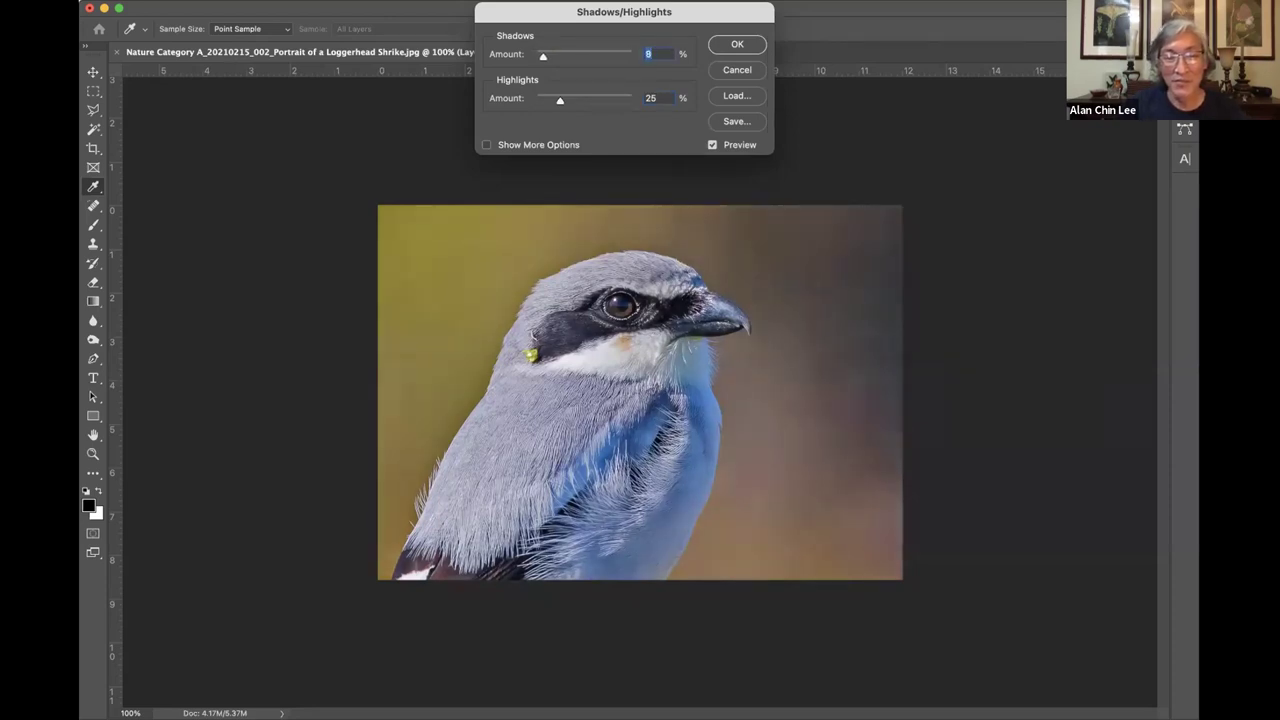
- Compare the shrike photo repeatedly with and without the previewed Shadows/Highlights adjustment
click(712, 144)
click(712, 144)
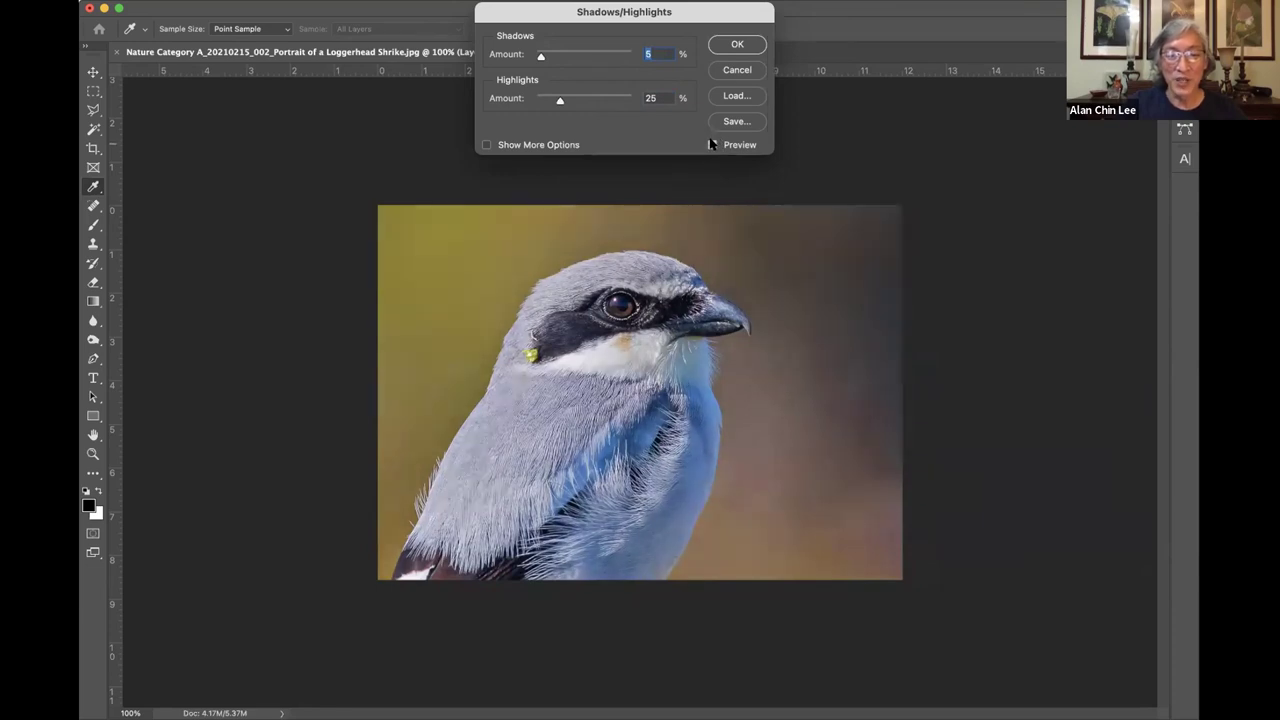
click(711, 144)
click(711, 144)
click(712, 144)
click(712, 144)
- Apply the Shadows/Highlights adjustment to the shrike photo and close it without saving
key(Return)
key(c)
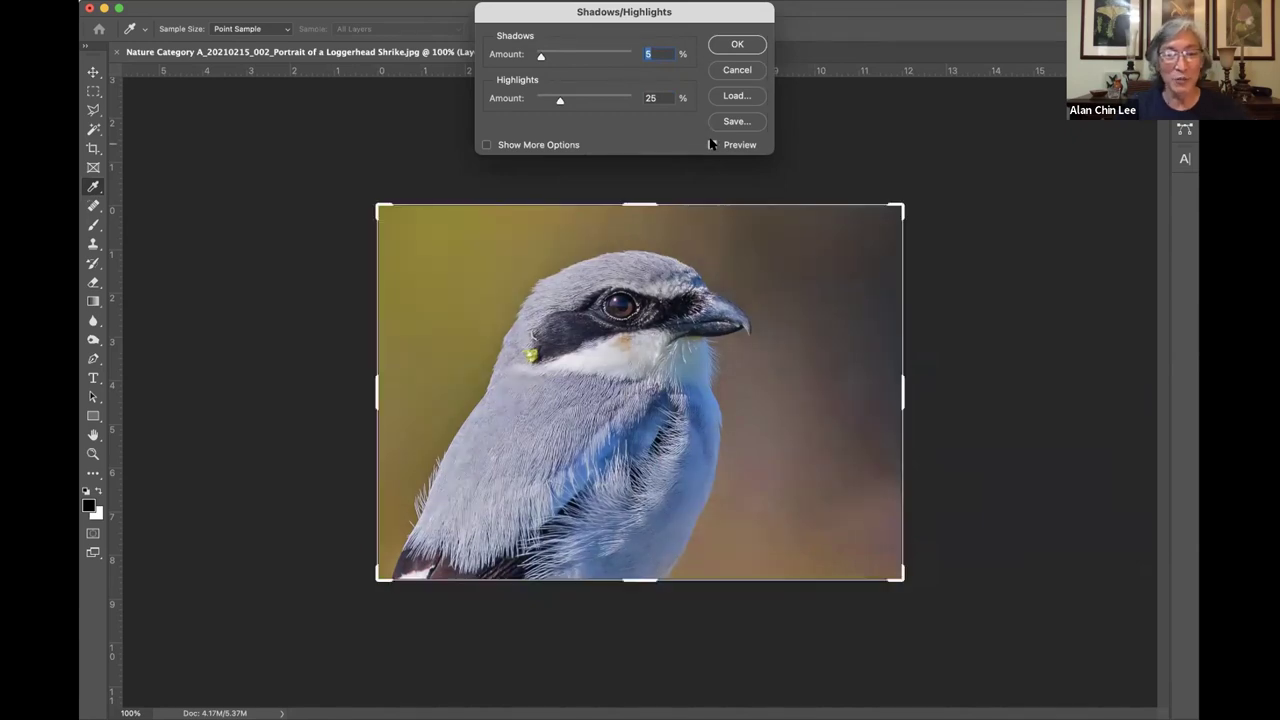
key(super+w)
key(super+d)
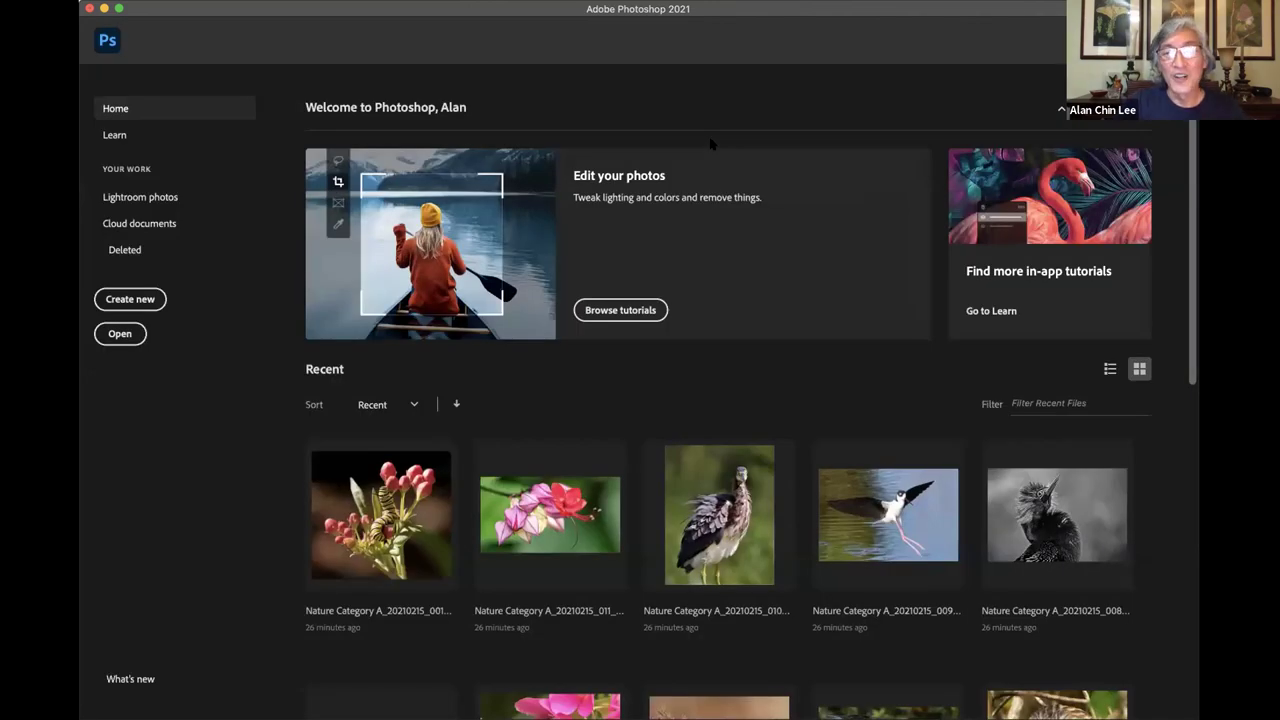